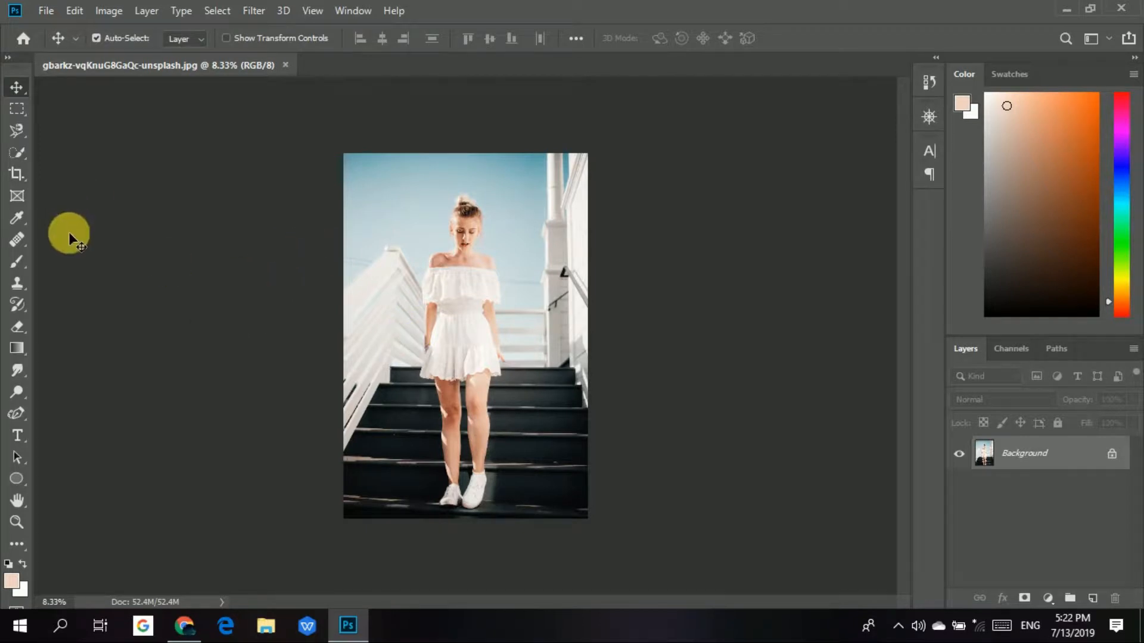
# Sample foreground colours from the dark stairs and the woman's leg with the Eyedropper.
pyautogui.click(16, 218)
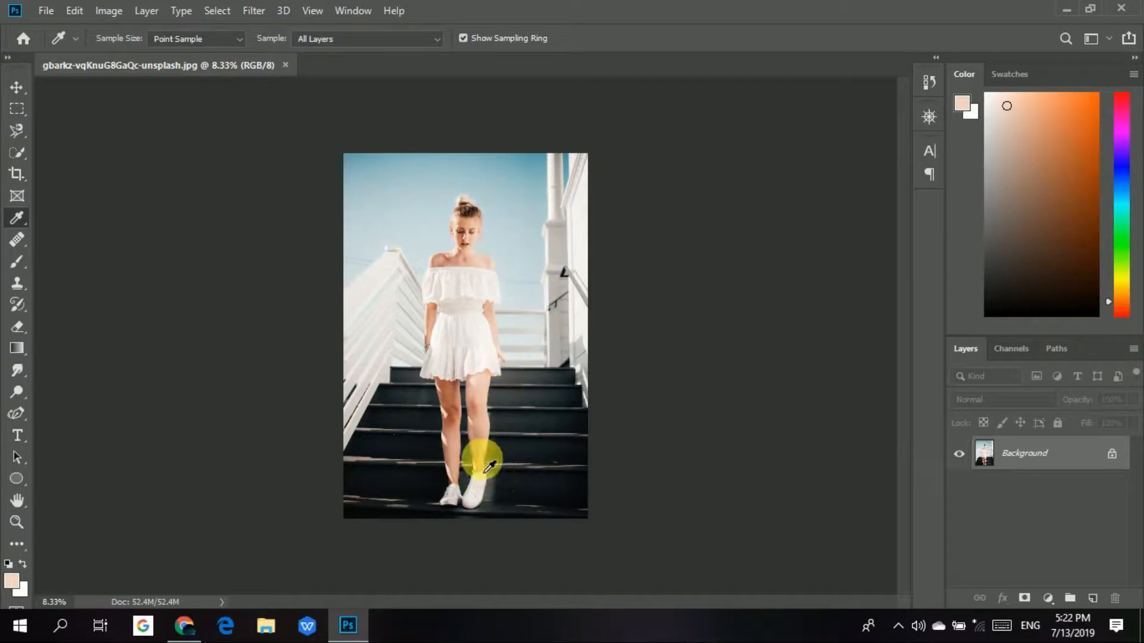
pyautogui.click(522, 424)
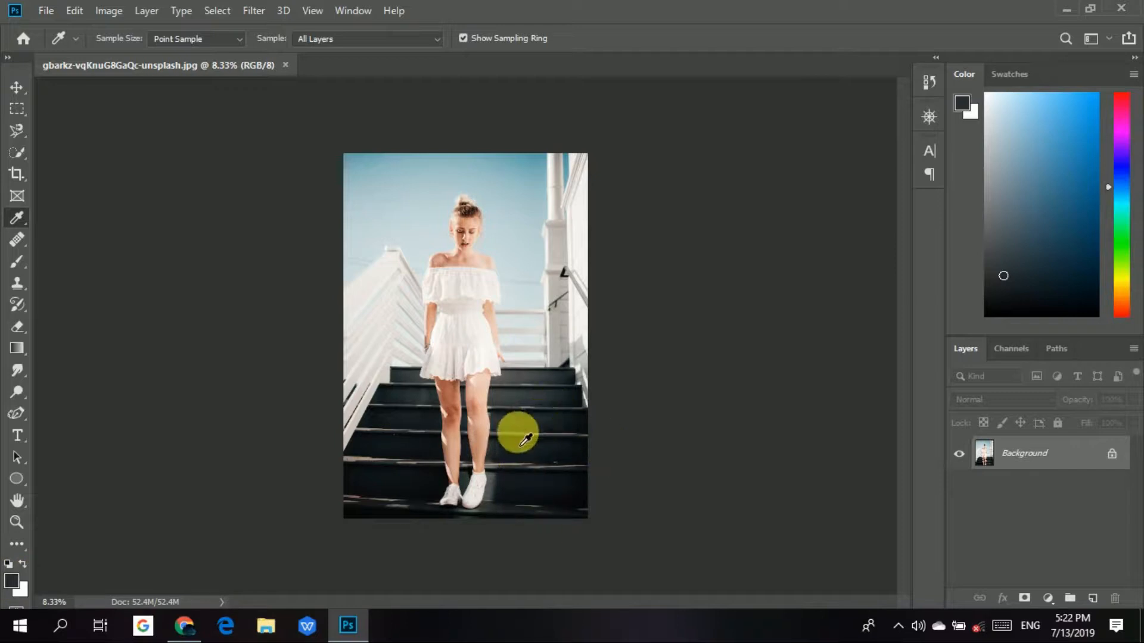
pyautogui.click(479, 448)
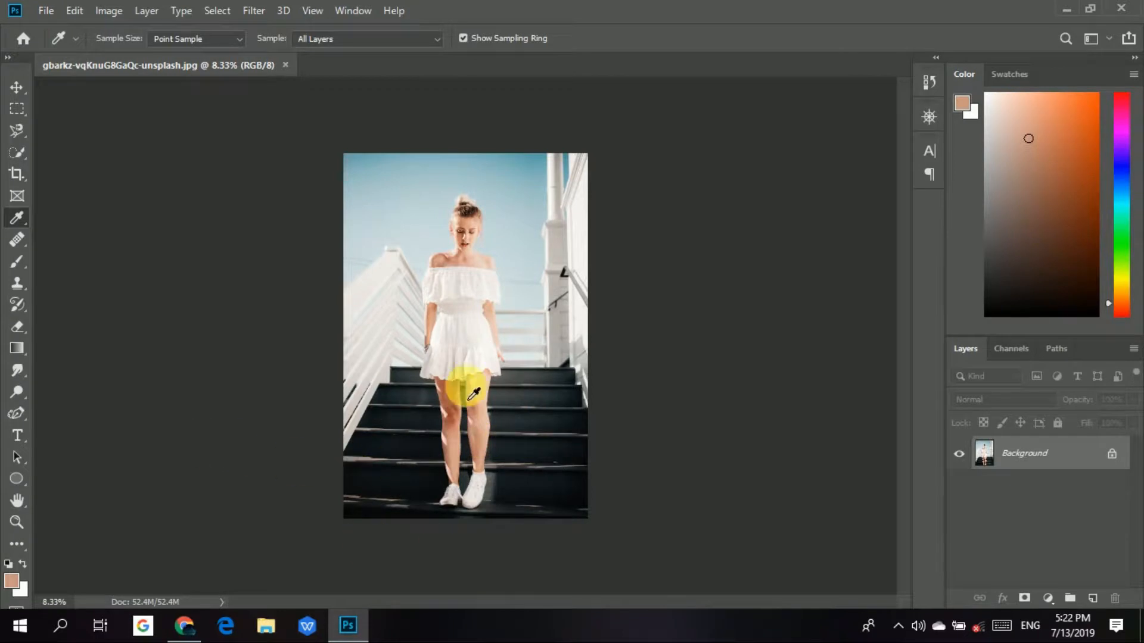
pyautogui.click(558, 417)
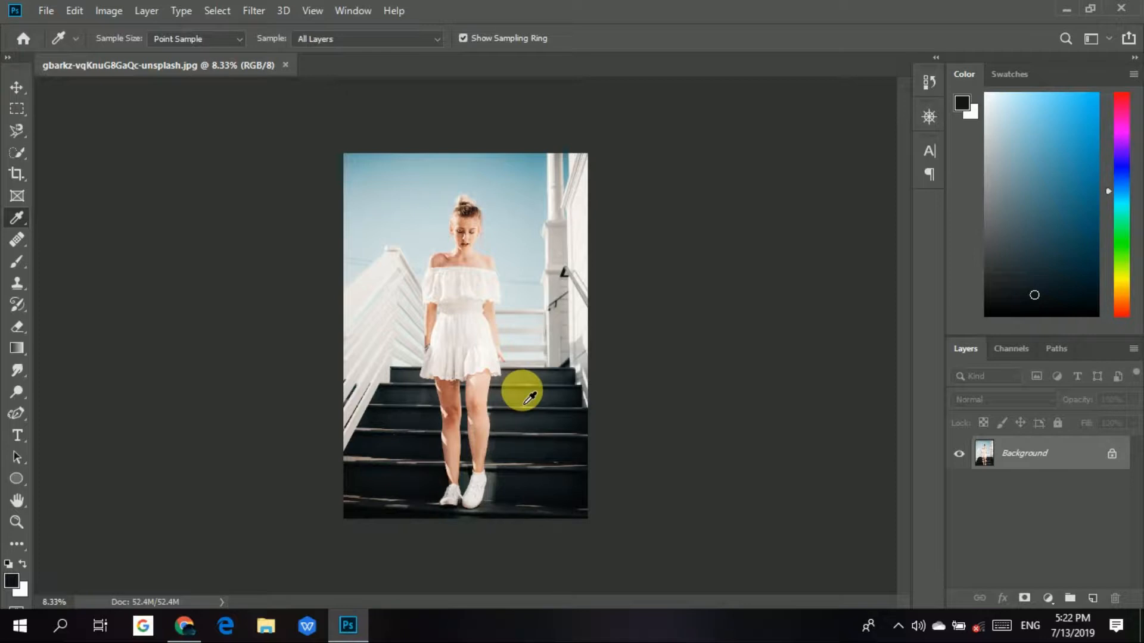
# Sample the grey #a4a3a1 from the bracelet on the woman's wrist as the foreground colour.
pyautogui.hotkey('ctrl', '+')
pyautogui.hotkey('ctrl', '+')
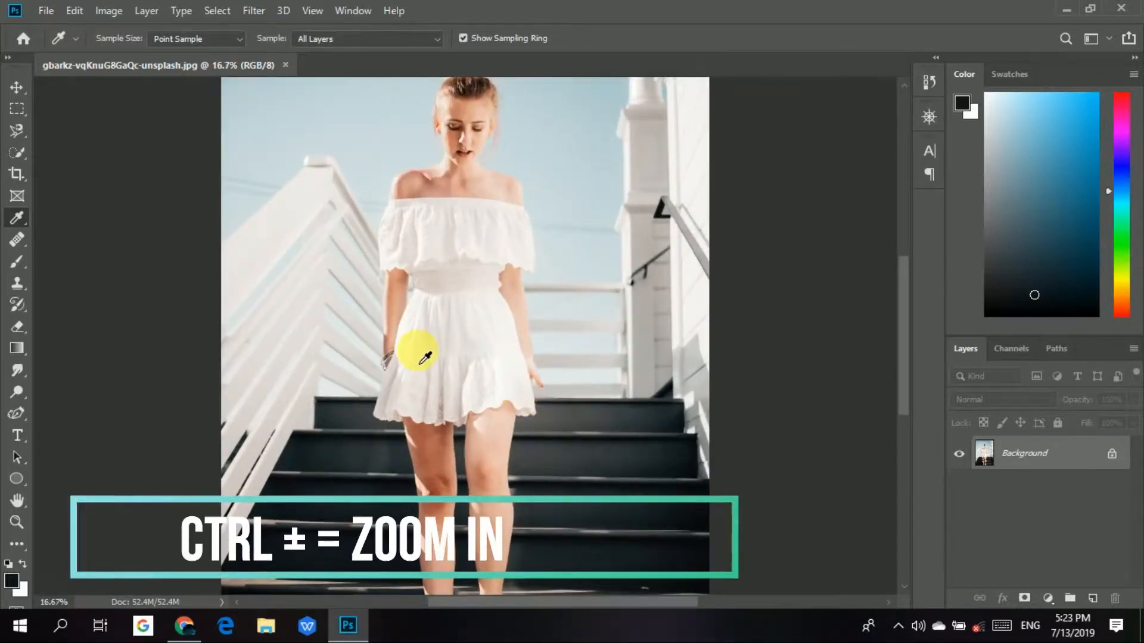
pyautogui.hotkey('ctrl', '+')
pyautogui.hotkey('ctrl', '+')
pyautogui.hotkey('ctrl', '+')
pyautogui.hotkey('ctrl', '+')
pyautogui.hotkey('ctrl', '+')
pyautogui.hotkey('ctrl', '+')
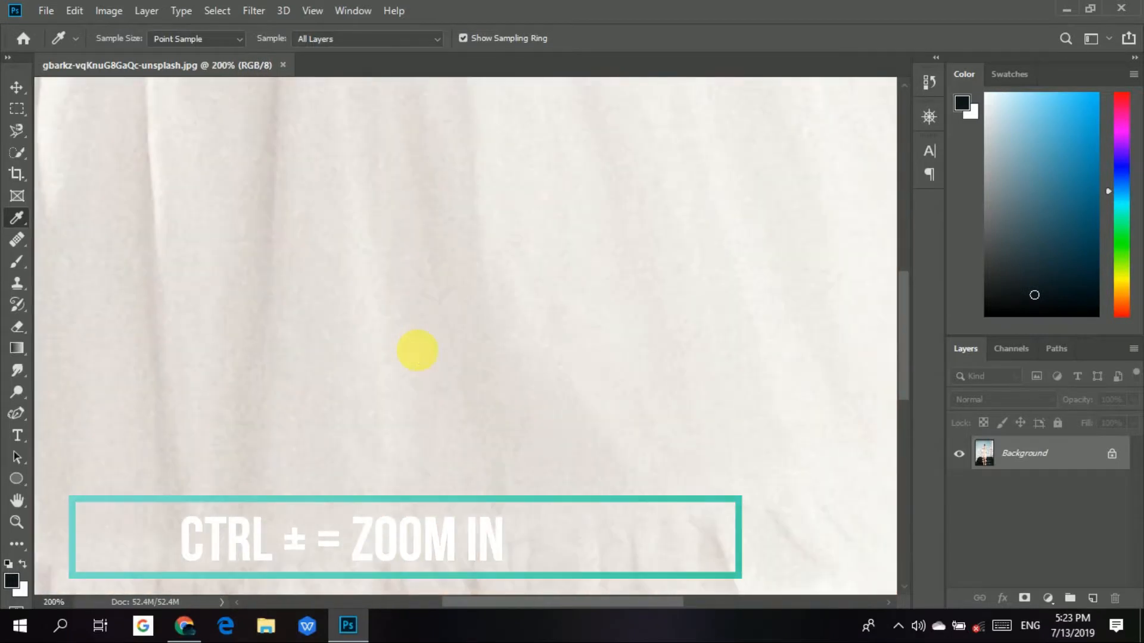
pyautogui.press('space')
pyautogui.moveTo(424, 358); pyautogui.dragTo(737, 515)
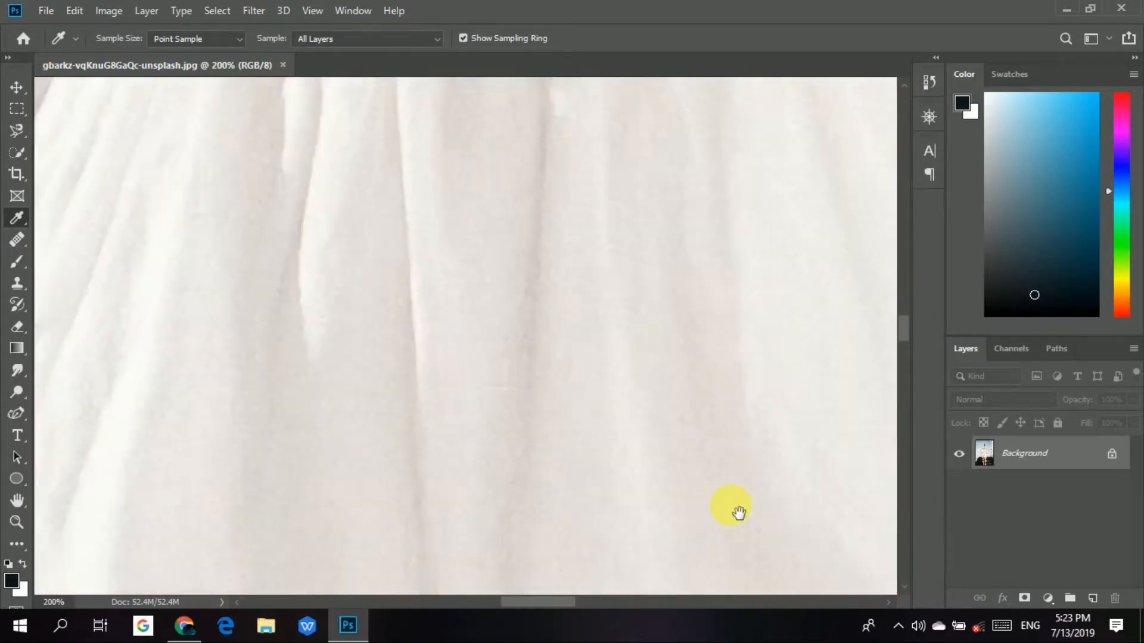
pyautogui.moveTo(534, 322); pyautogui.dragTo(684, 156)
pyautogui.moveTo(598, 339); pyautogui.dragTo(634, 229)
pyautogui.moveTo(651, 317); pyautogui.dragTo(691, 221)
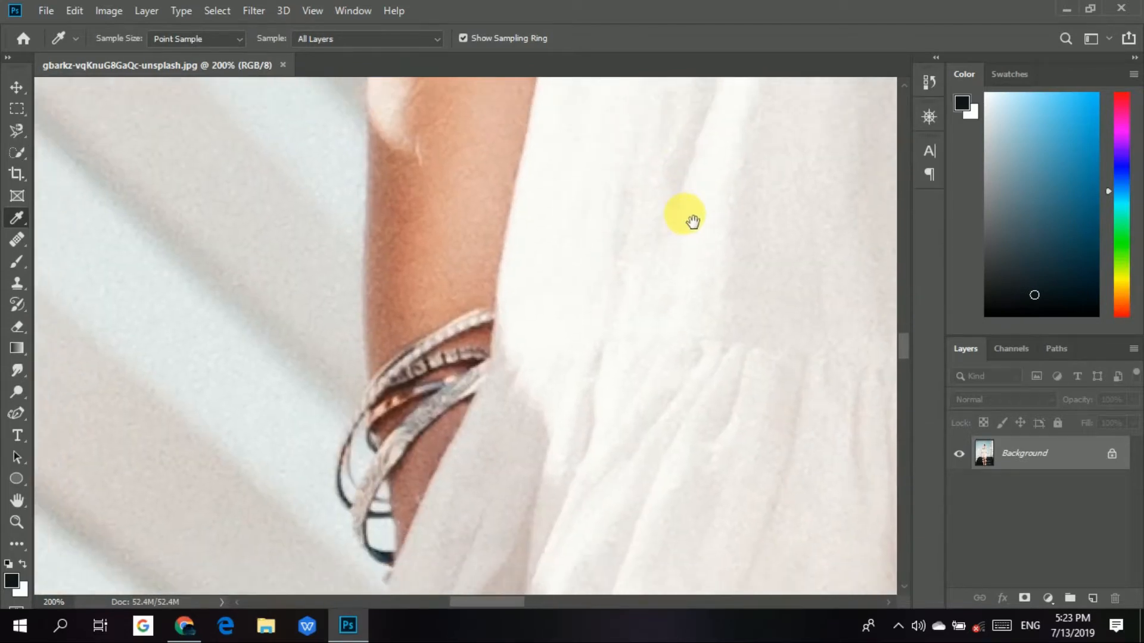
pyautogui.click(391, 415)
pyautogui.click(390, 413)
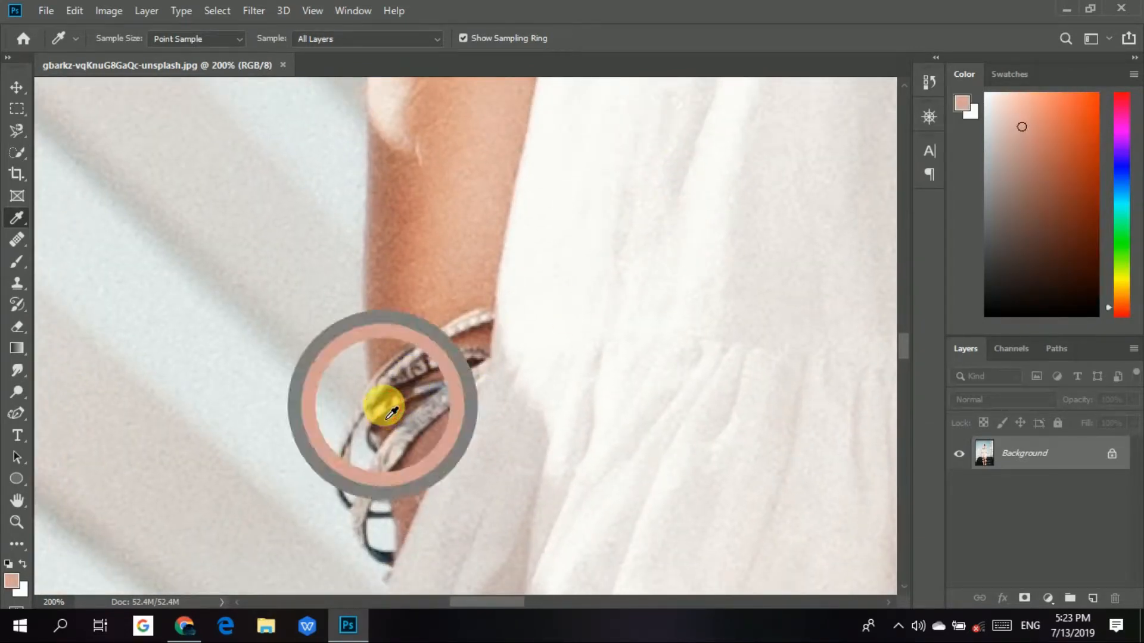
pyautogui.click(392, 413)
pyautogui.click(387, 414)
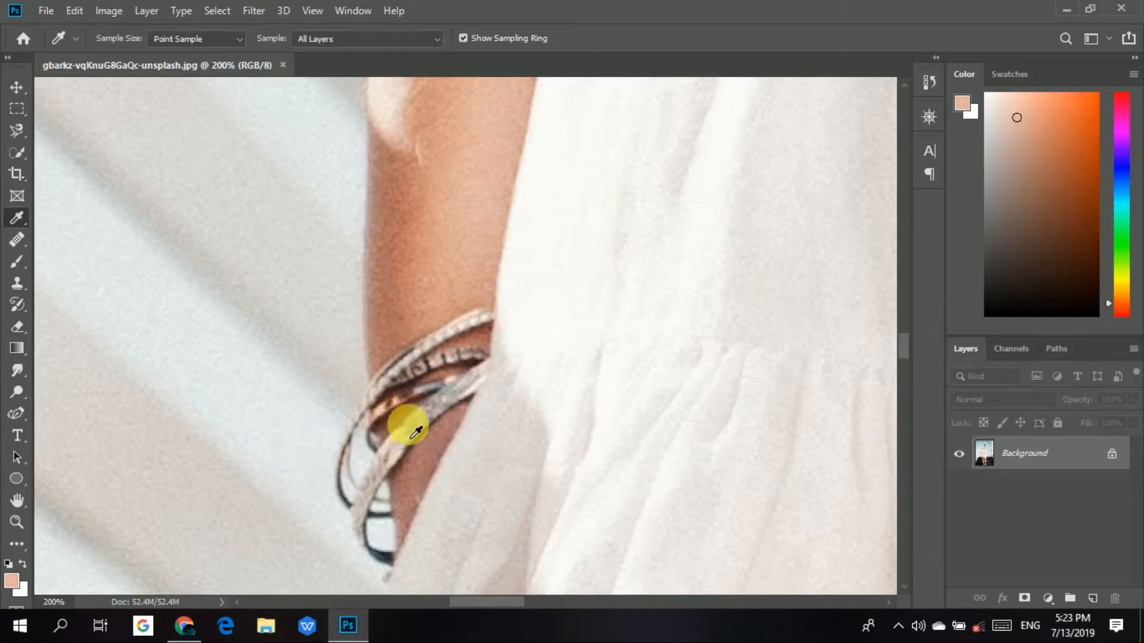
pyautogui.click(417, 434)
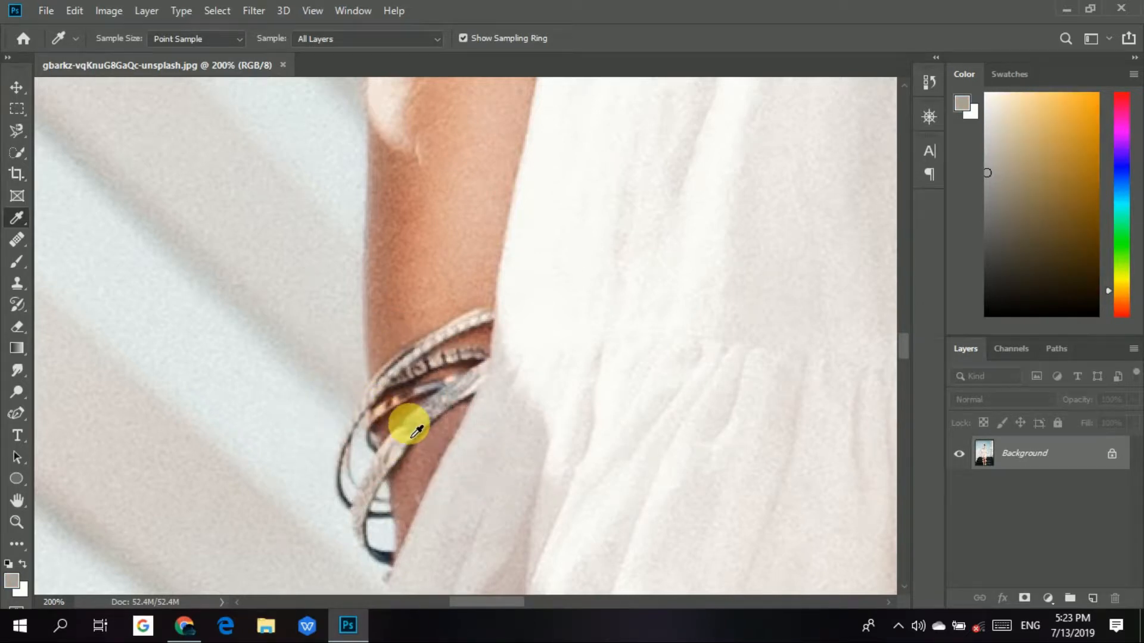
pyautogui.hotkey('ctrl', '0')
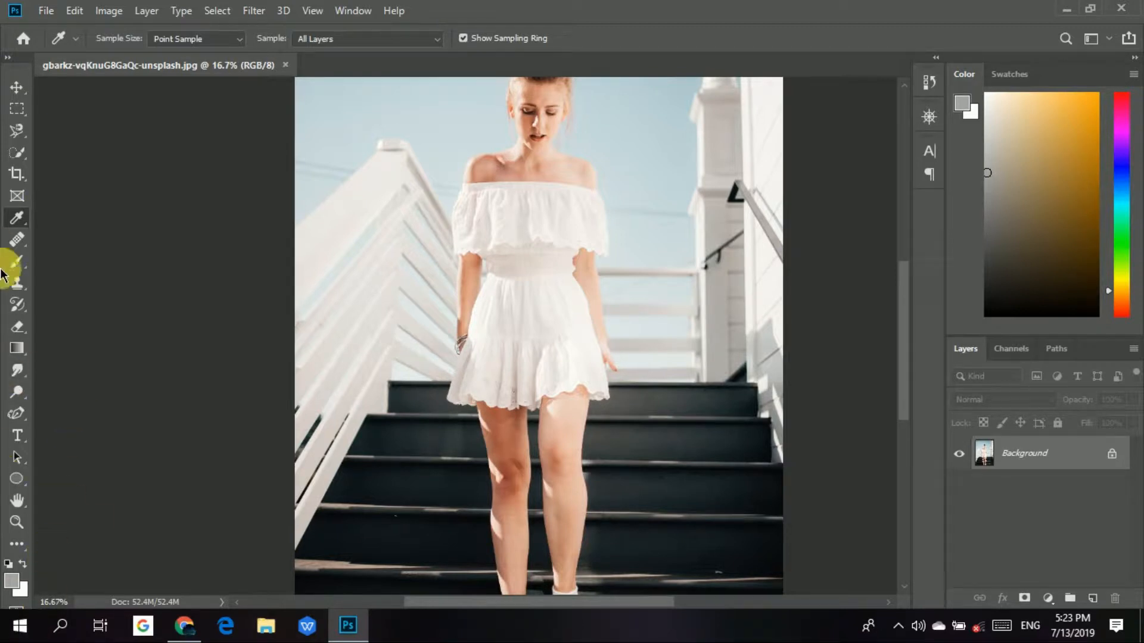
# Add a Solid Color fill layer in grey #a4a3a1 over the photo.
pyautogui.click(146, 11)
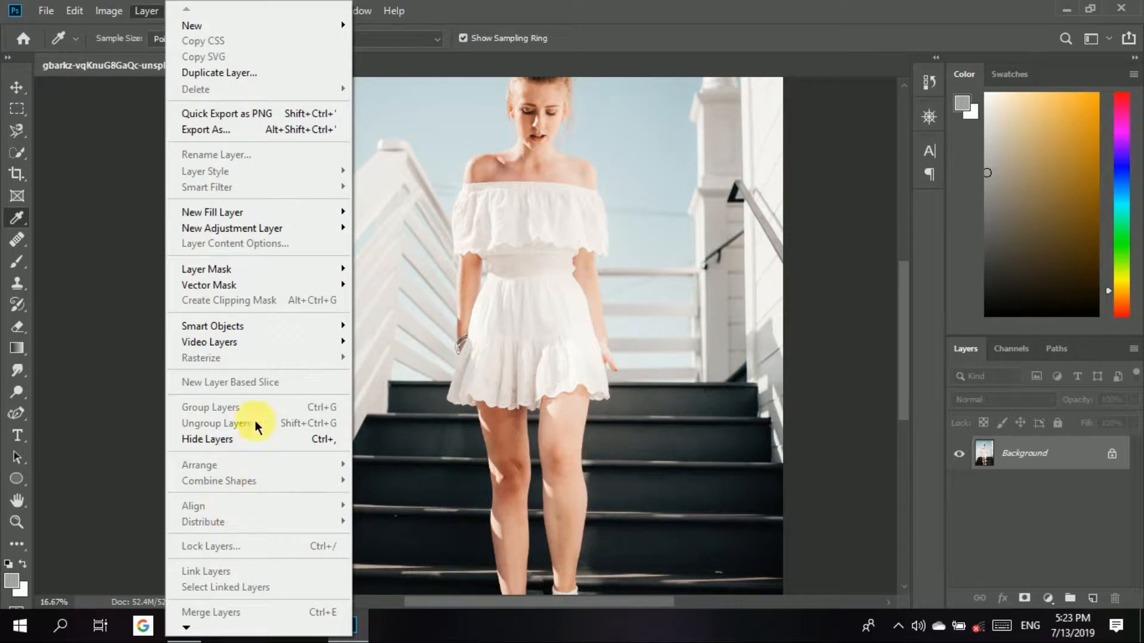
pyautogui.moveTo(256, 213)
pyautogui.click(381, 213)
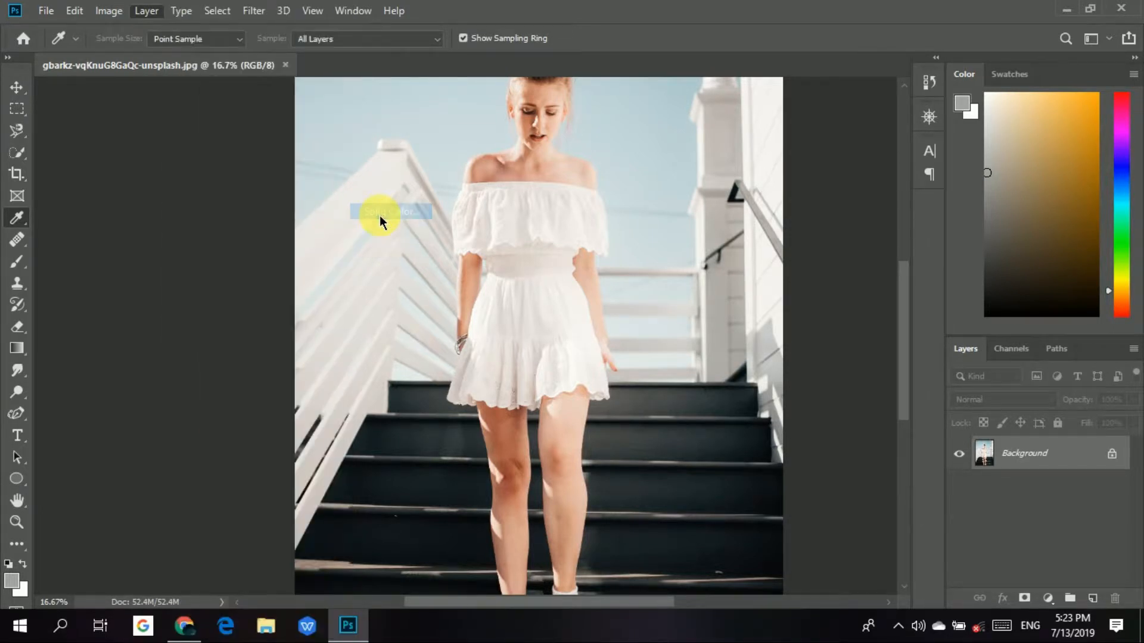
pyautogui.click(709, 175)
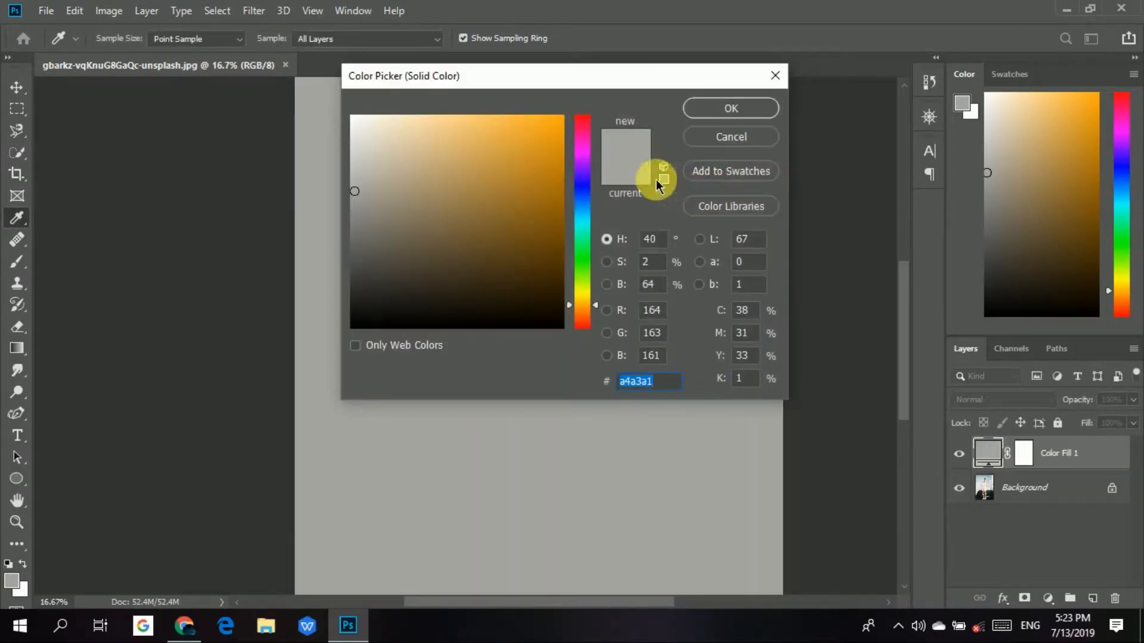
pyautogui.click(705, 109)
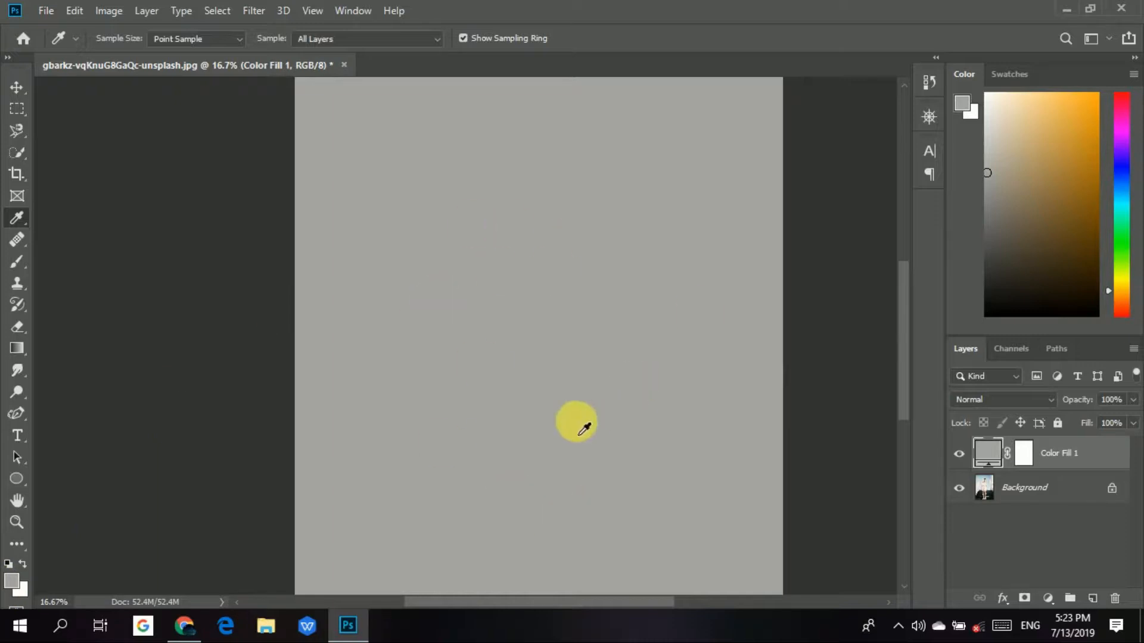
# Unlock the Background photo layer and move it above the Color Fill 1 layer.
pyautogui.click(1112, 489)
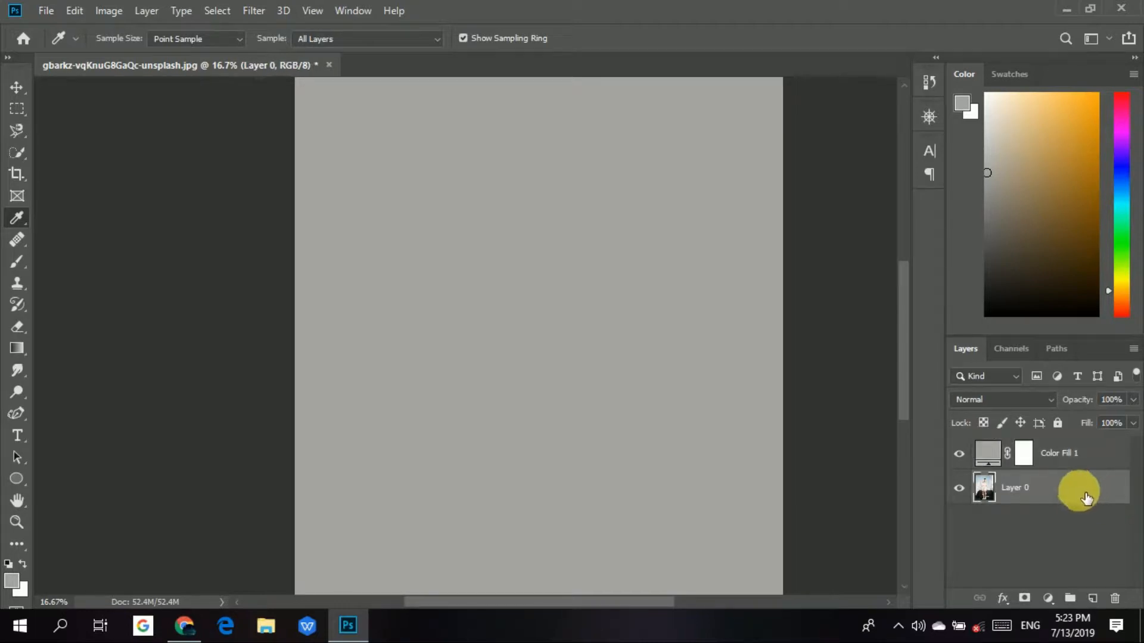
pyautogui.moveTo(1067, 493); pyautogui.dragTo(1063, 454)
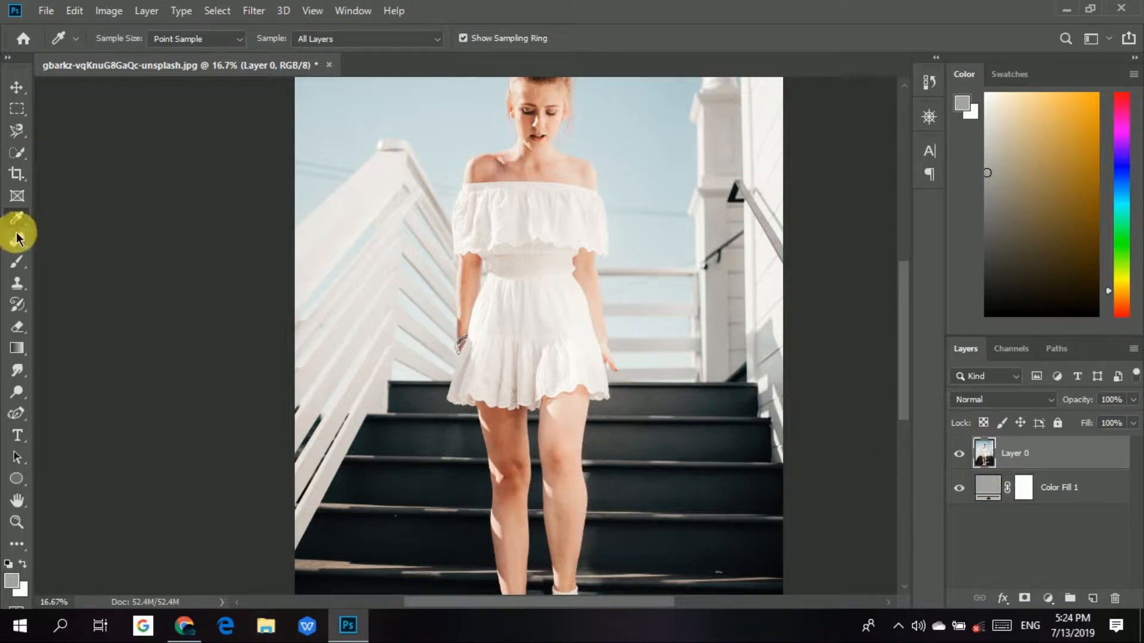
# Switch to the Lasso Tool and open Layer 0 in the Select and Mask workspace.
pyautogui.click(14, 132)
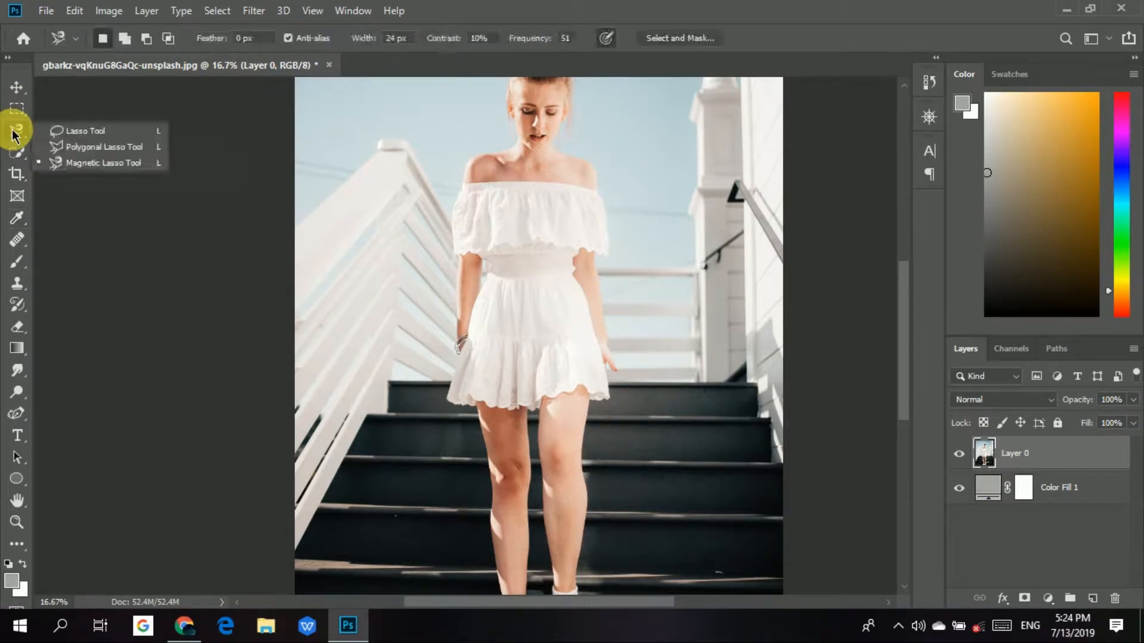
pyautogui.click(79, 132)
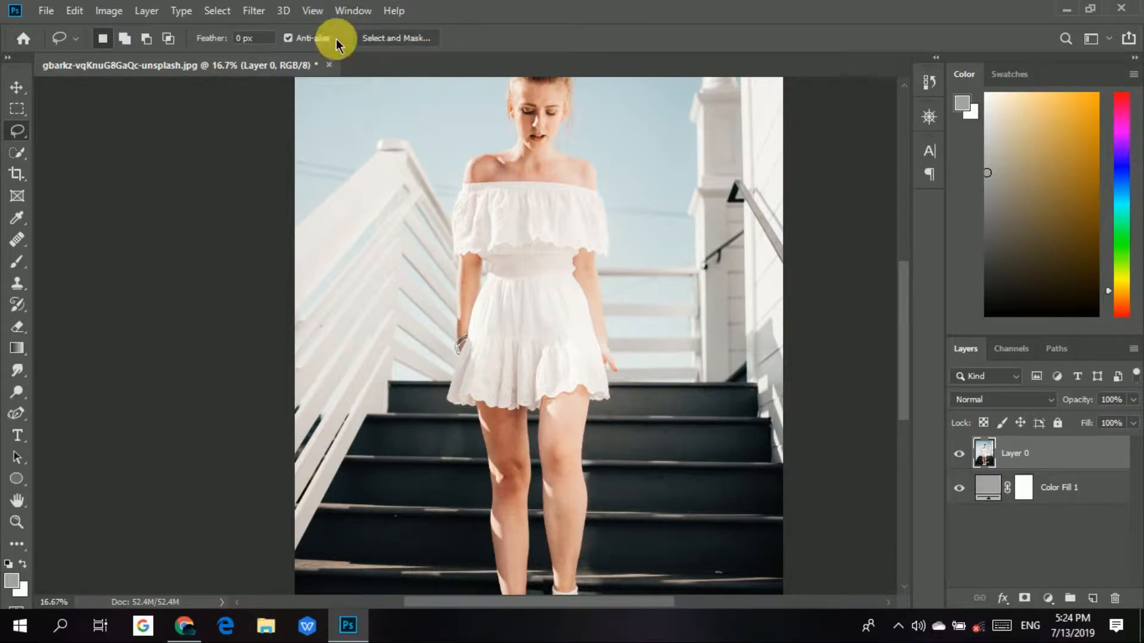
pyautogui.click(228, 16)
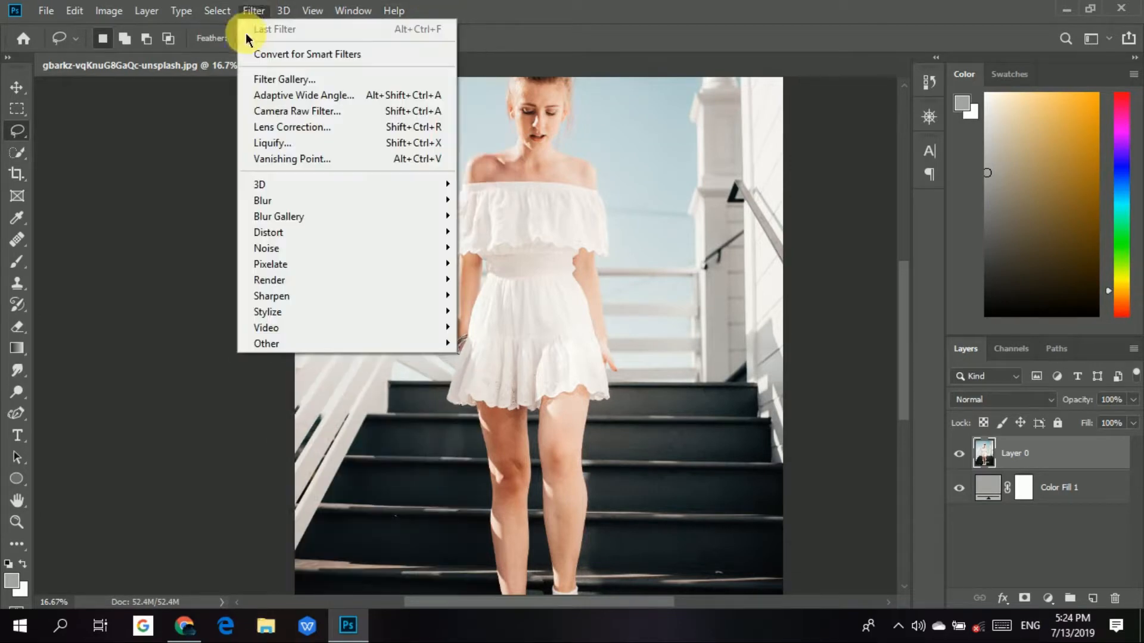
pyautogui.moveTo(218, 9)
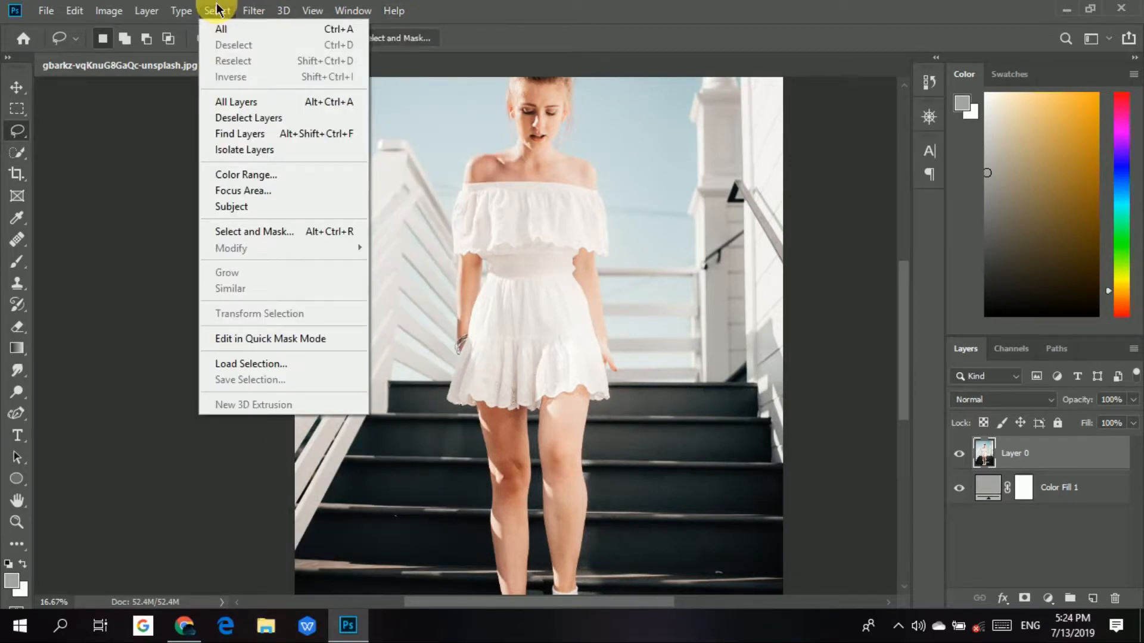
pyautogui.click(270, 233)
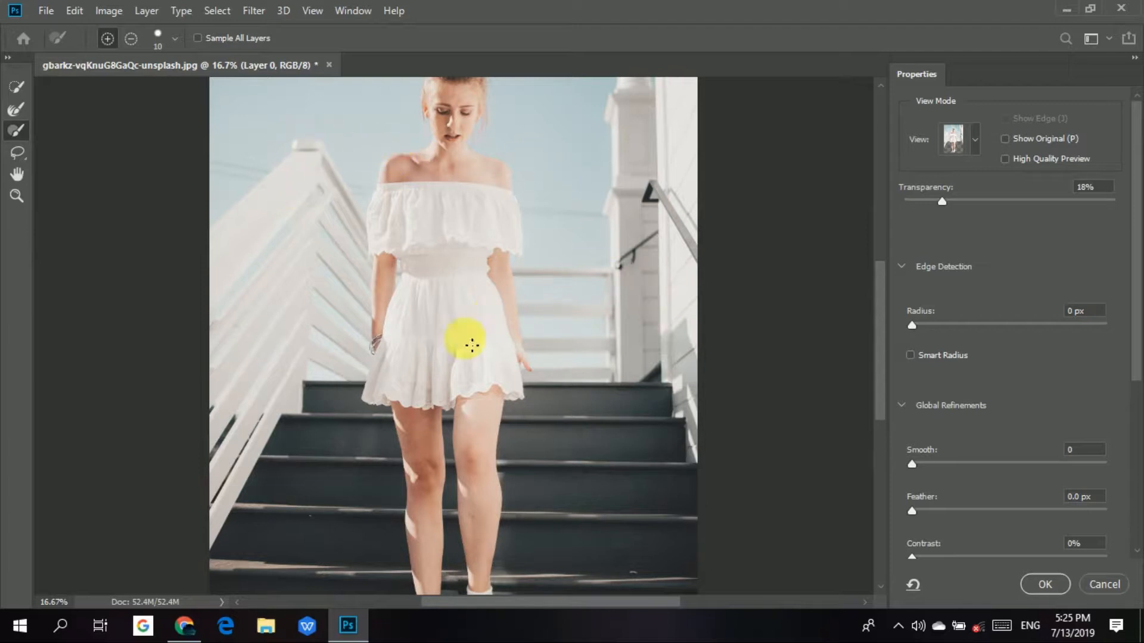
# Choose the Quick Selection tool and set the view mode to Marching Ants.
pyautogui.scroll(-5, 421, 577)
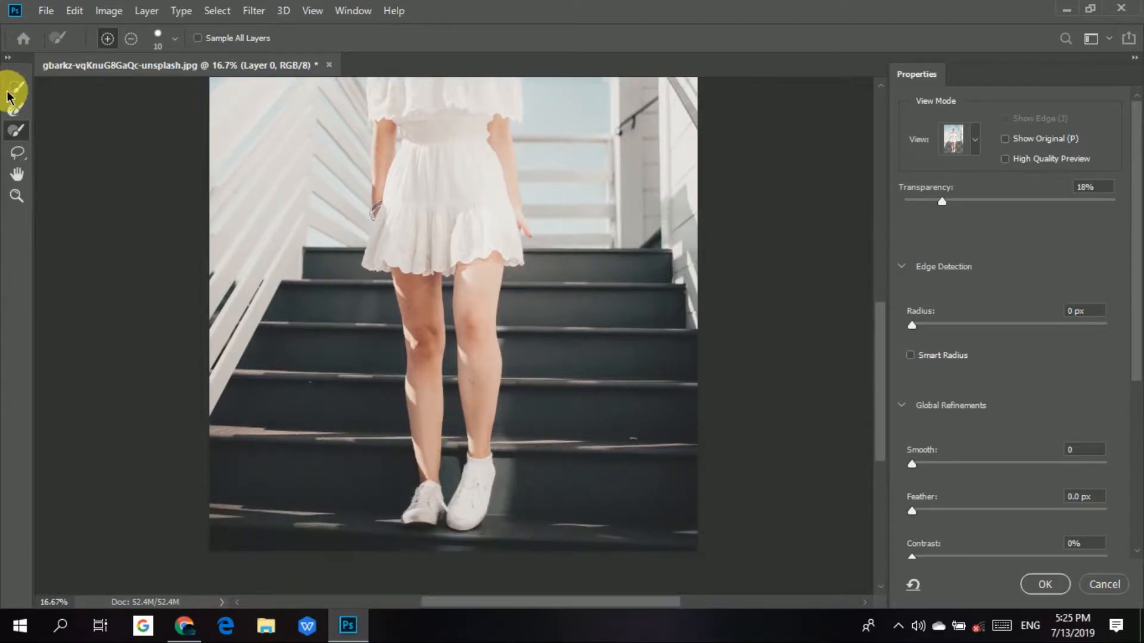
pyautogui.click(10, 90)
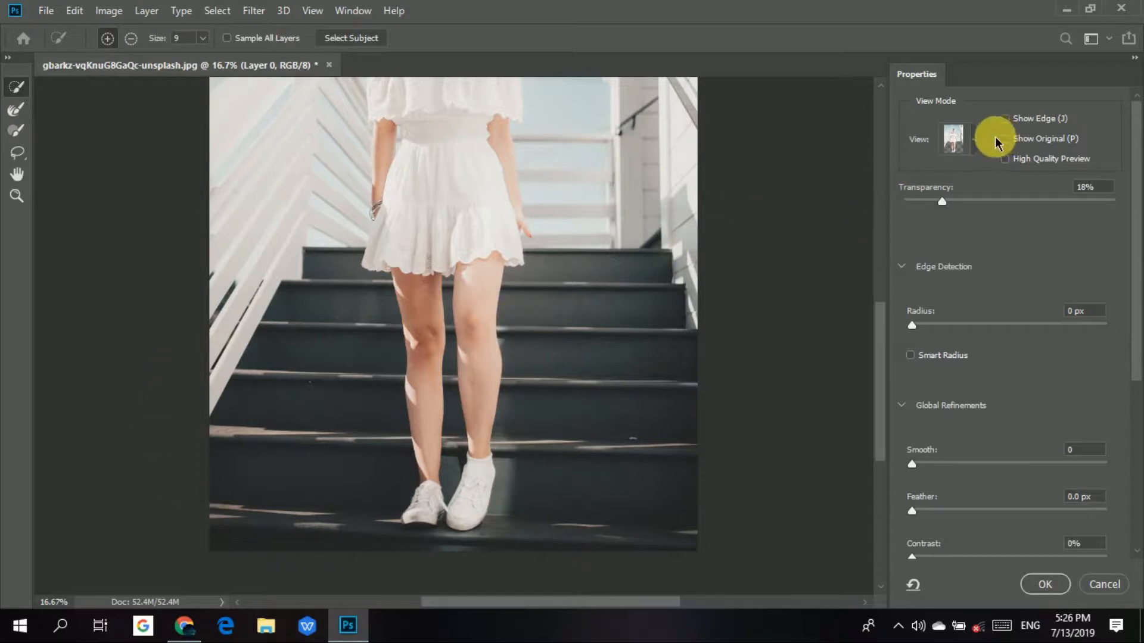
pyautogui.click(976, 142)
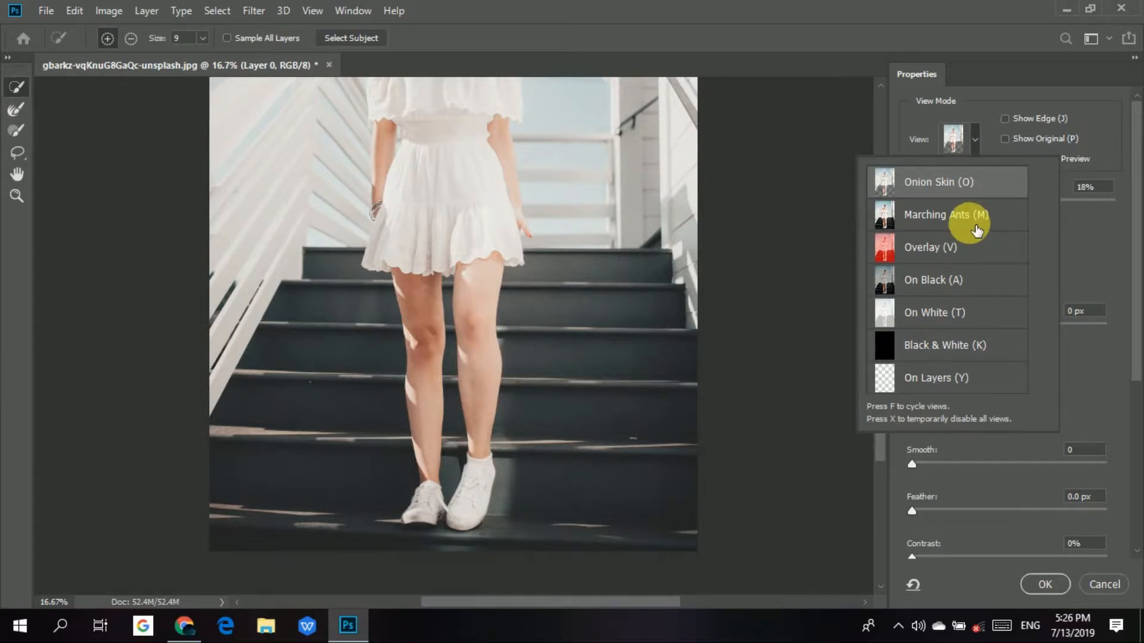
pyautogui.click(977, 230)
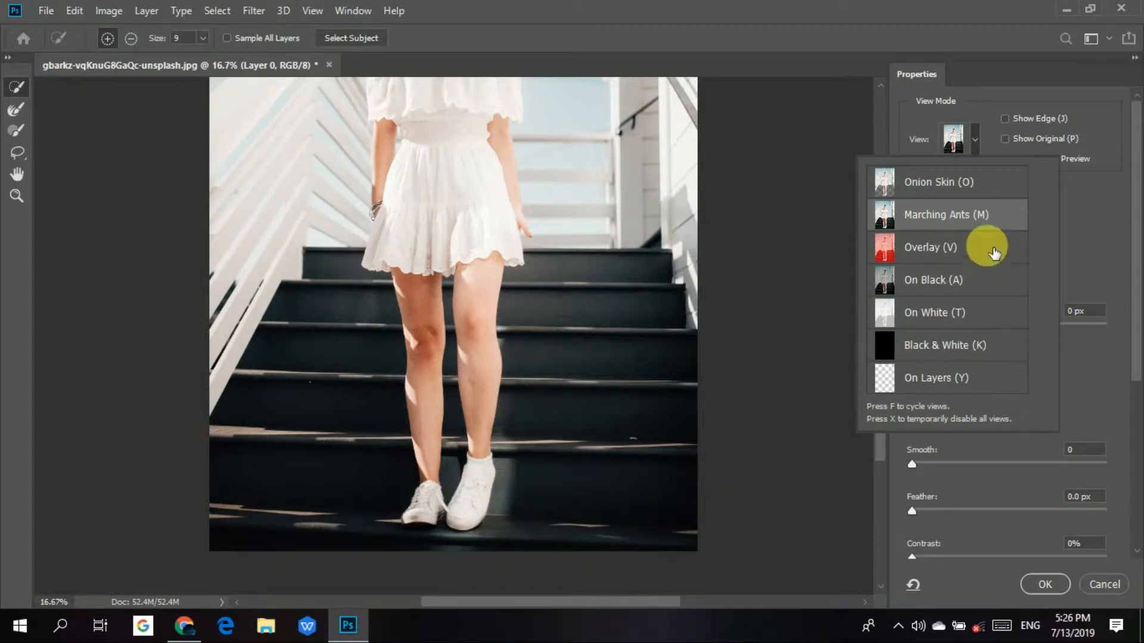
pyautogui.click(816, 234)
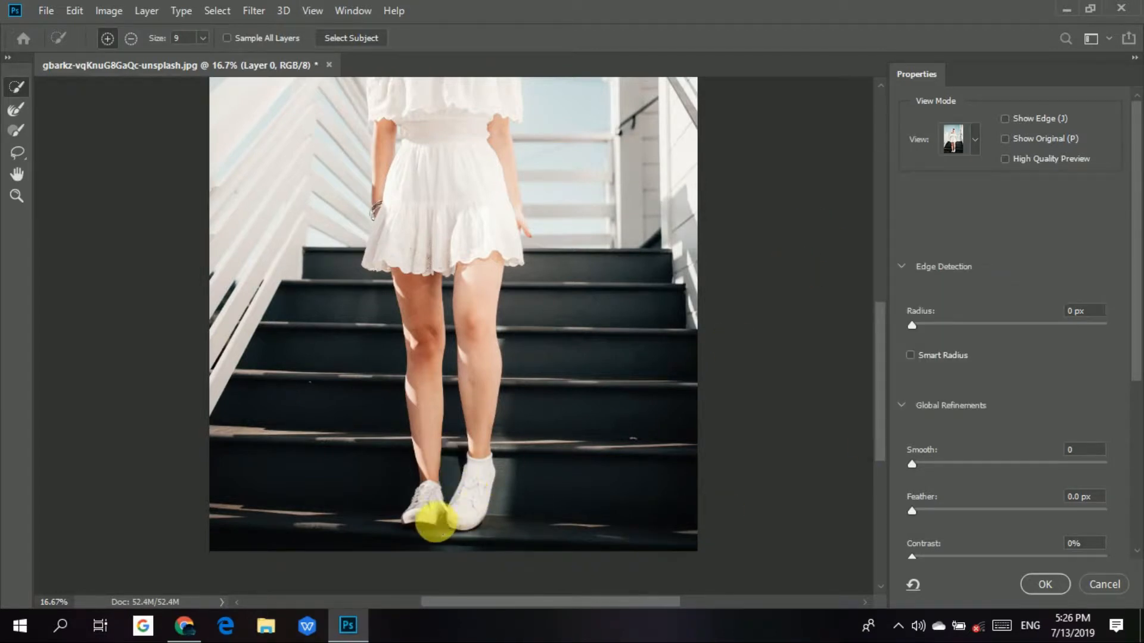
# Select both of the woman's shoes and legs up to the hem of the dress with the Quick Selection tool.
pyautogui.click(435, 509)
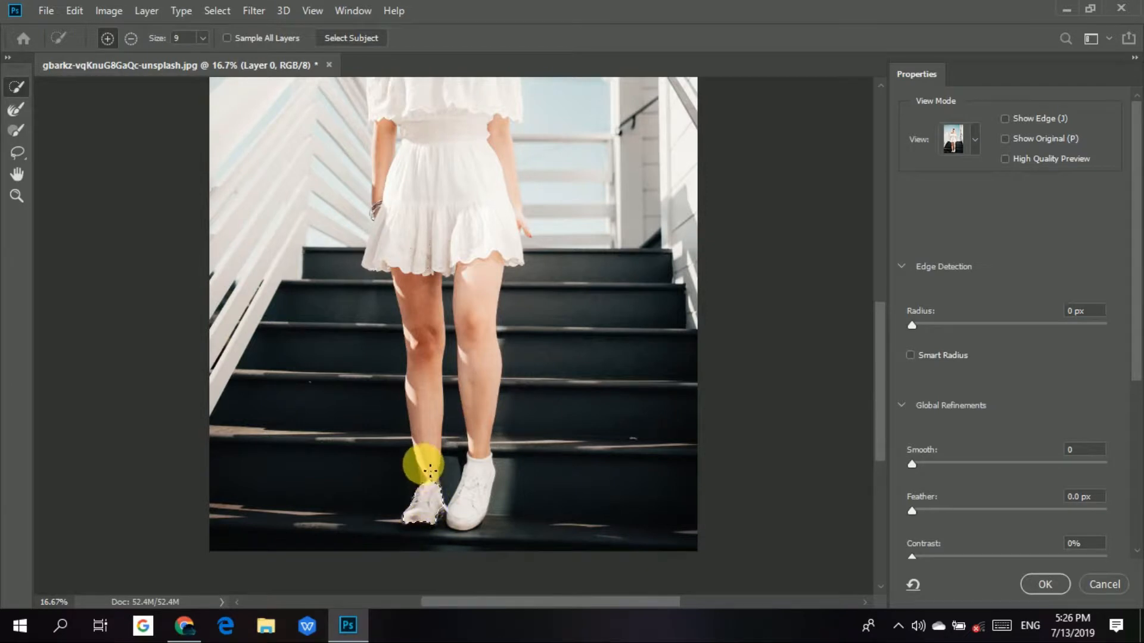
pyautogui.moveTo(430, 430)
pyautogui.mouseDown()
pyautogui.moveTo(414, 358)
pyautogui.moveTo(423, 352)
pyautogui.mouseUp()
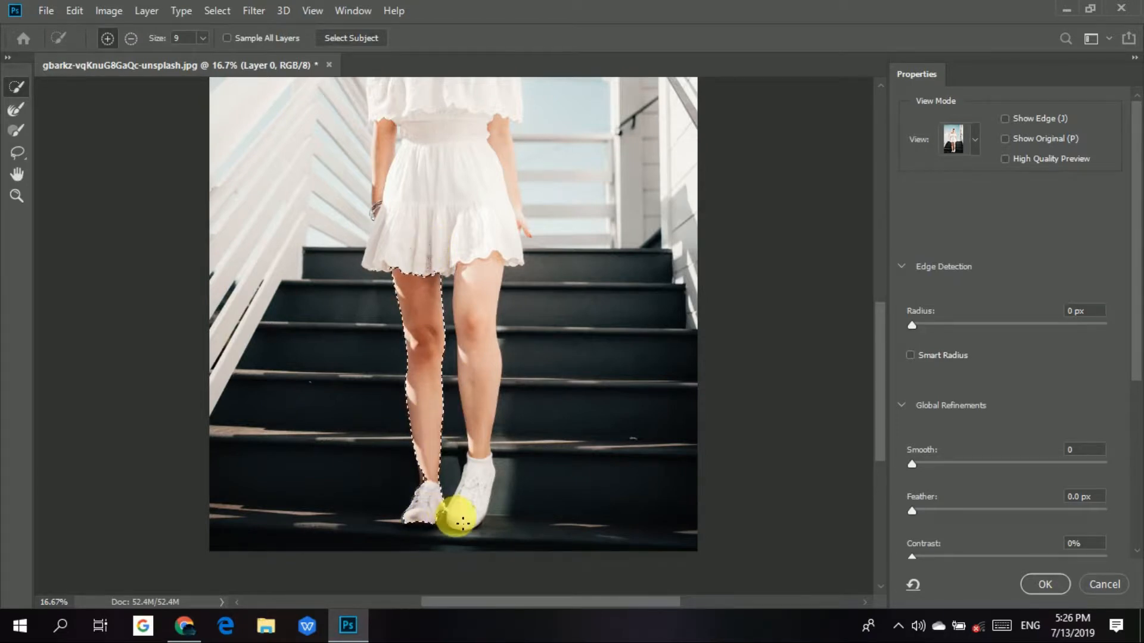
pyautogui.click(478, 485)
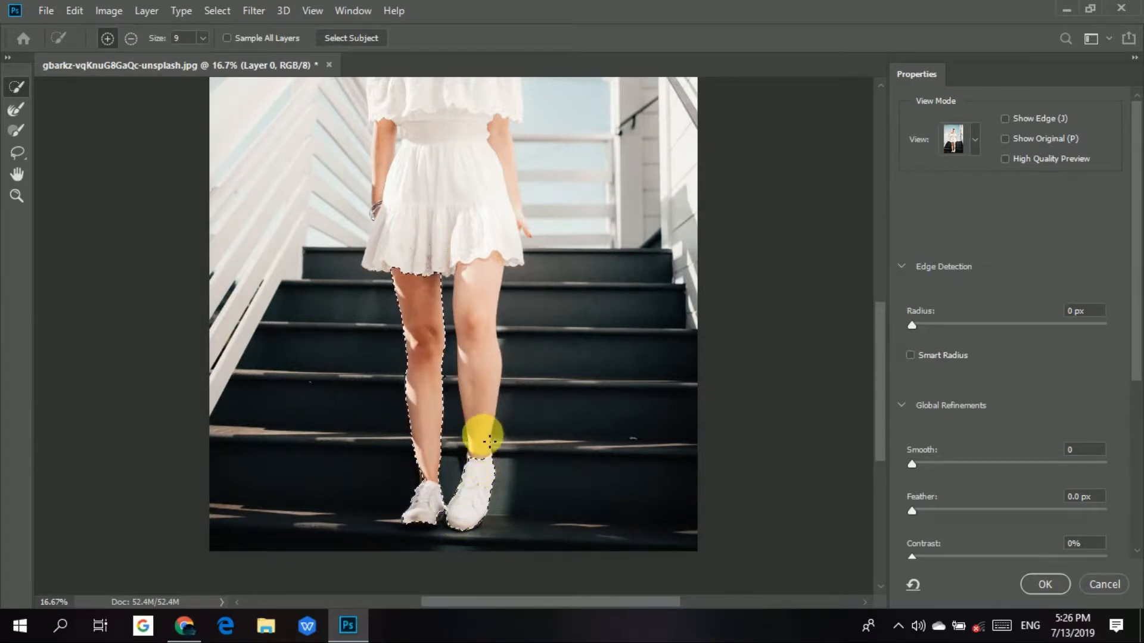
pyautogui.moveTo(483, 390)
pyautogui.mouseDown()
pyautogui.moveTo(474, 283)
pyautogui.moveTo(490, 415)
pyautogui.mouseUp()
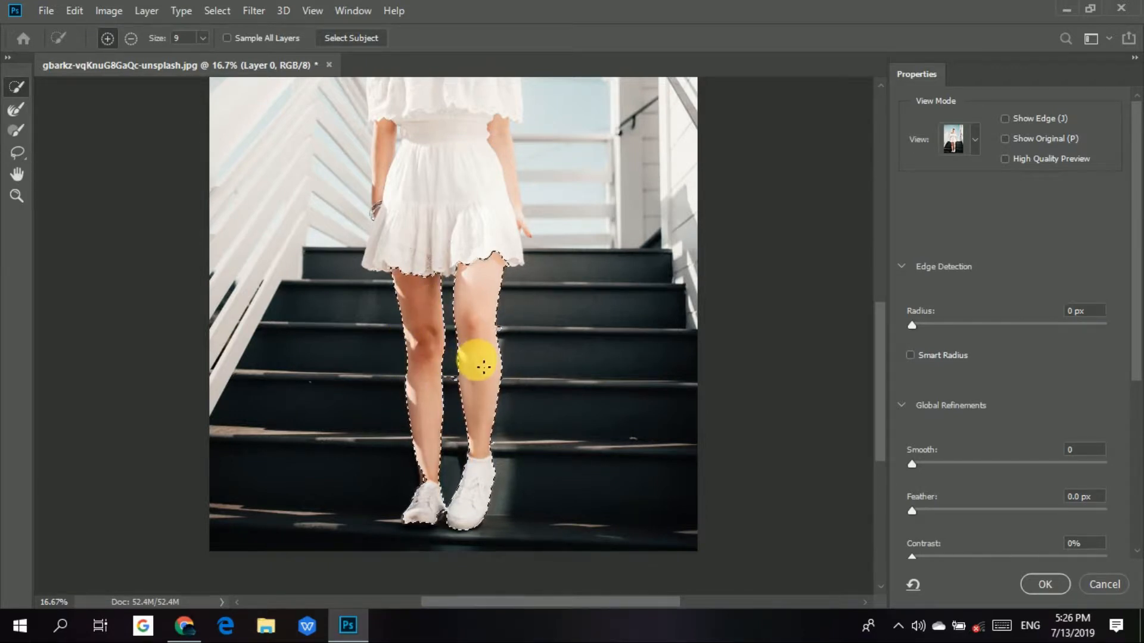
# Subtract the stray patches of stair beside the outer edge of the straight-standing leg's knee from the selection.
pyautogui.press('alt')
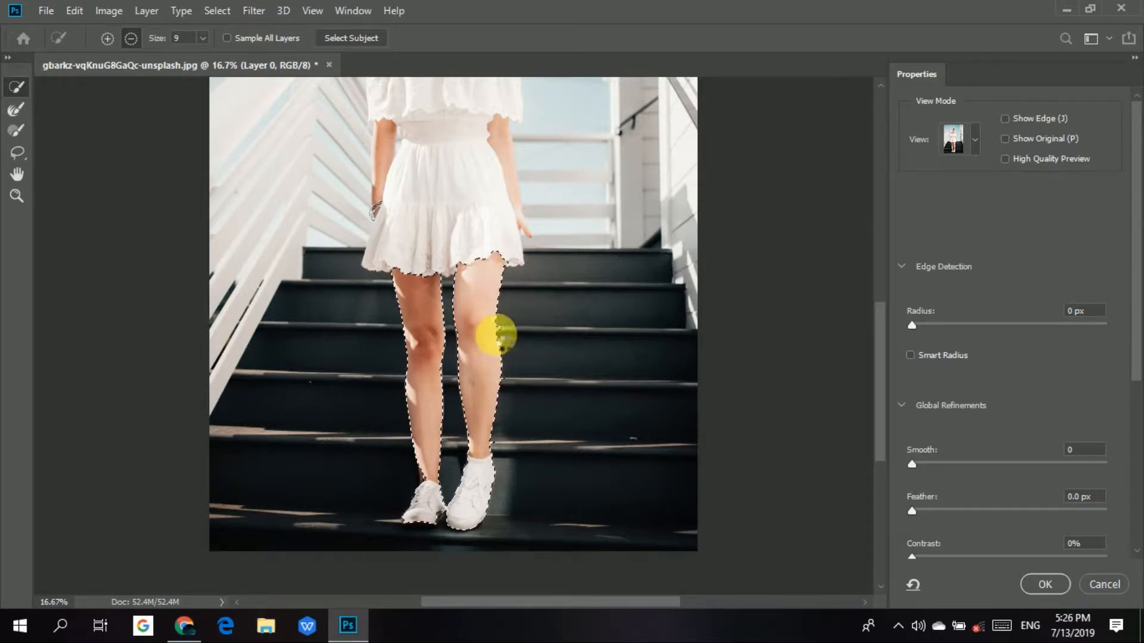
pyautogui.moveTo(502, 342); pyautogui.dragTo(502, 352)
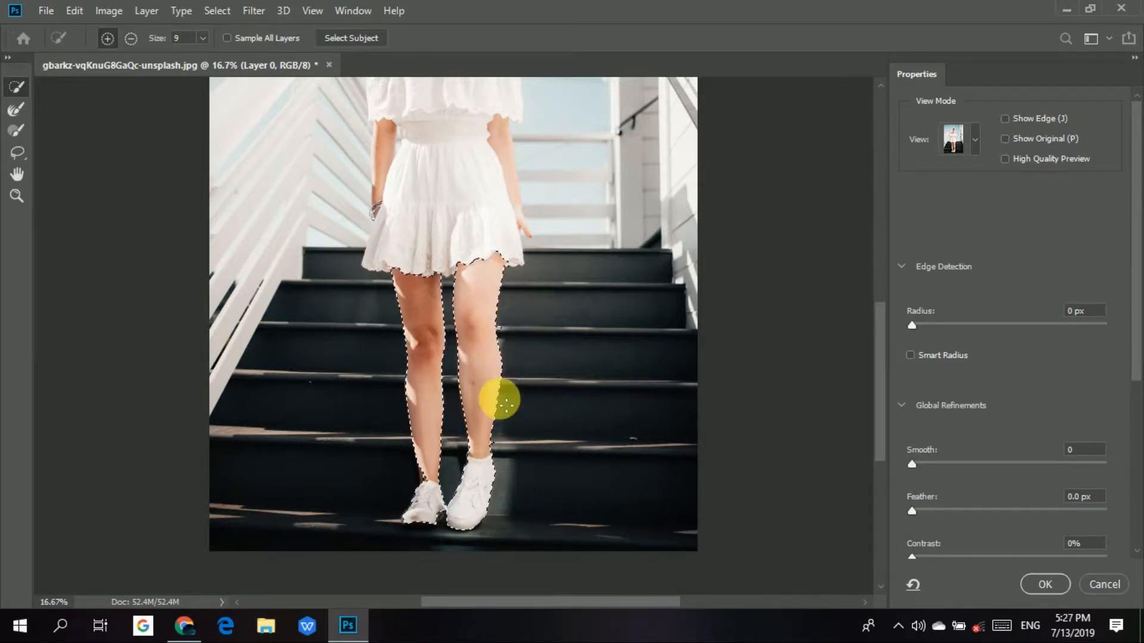
pyautogui.hotkey('ctrl', '+')
pyautogui.hotkey('ctrl', '+')
pyautogui.hotkey('ctrl', '+')
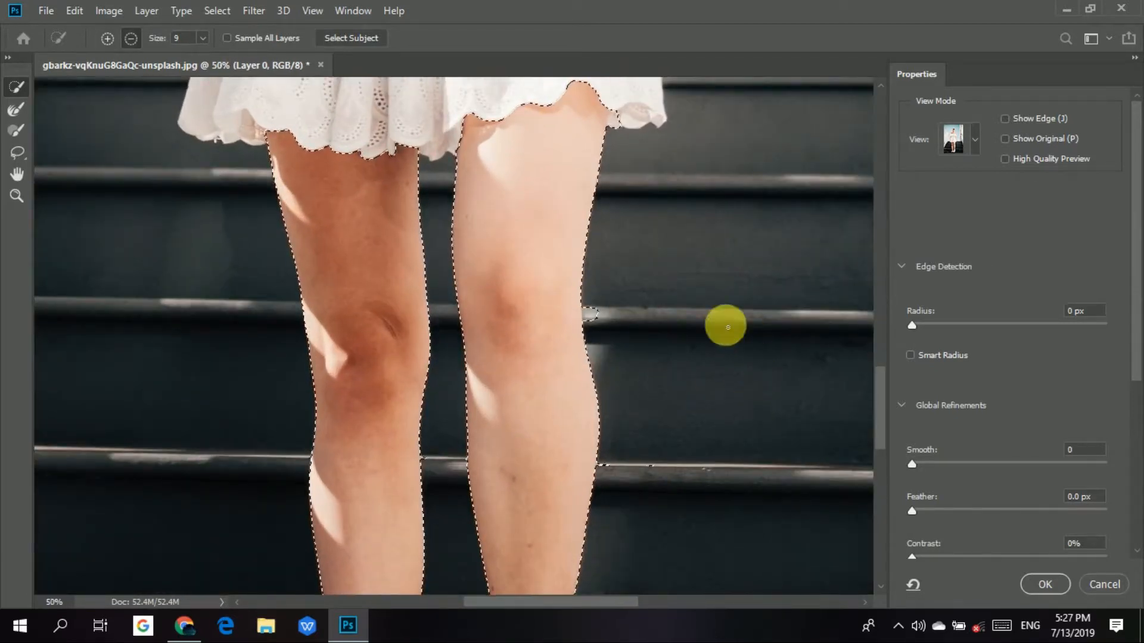
pyautogui.press('alt')
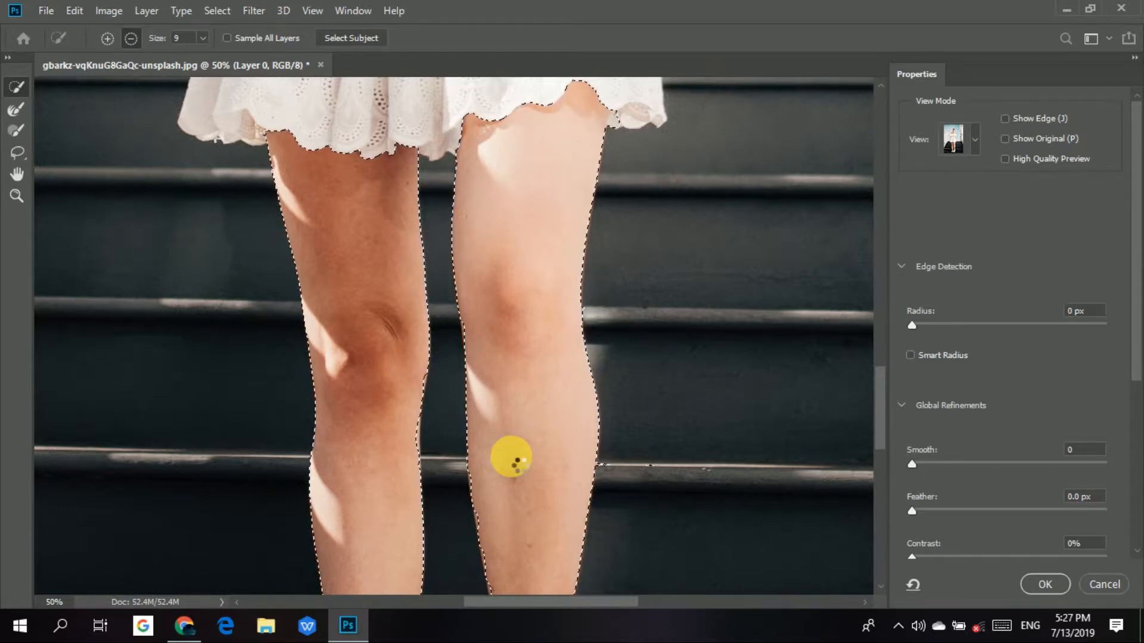
# Check the selection edge along the calves, shoes and dress hem, and set the brush size to 25.
pyautogui.scroll(-5, 585, 232)
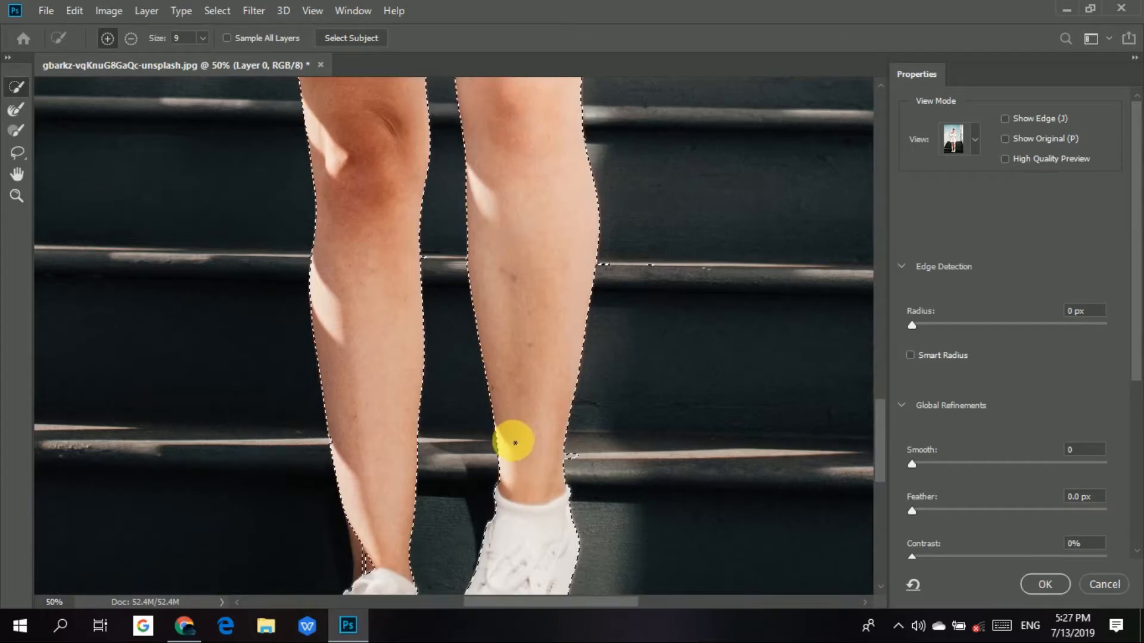
pyautogui.scroll(-2, 513, 457)
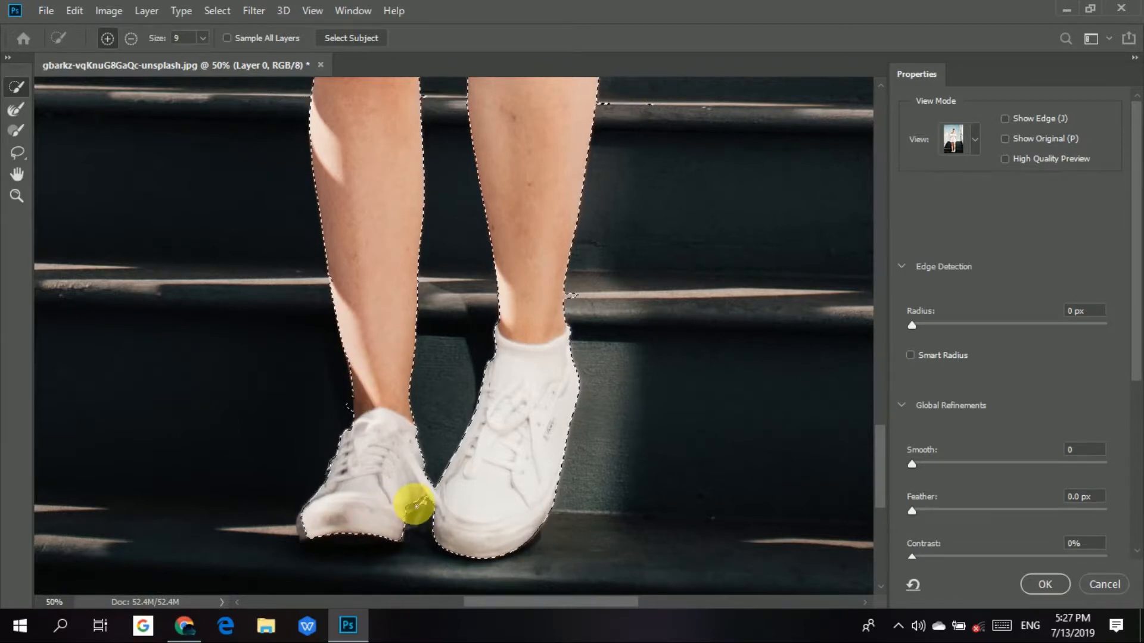
pyautogui.press(']')
pyautogui.press(']')
pyautogui.press(']')
pyautogui.press(']')
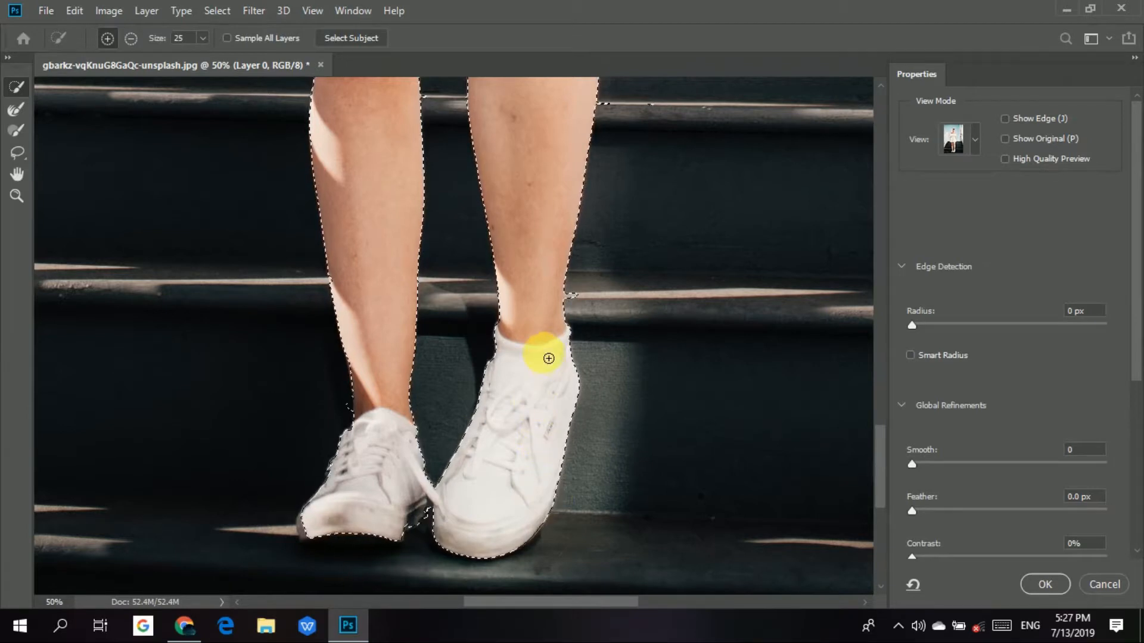
pyautogui.scroll(5, 548, 358)
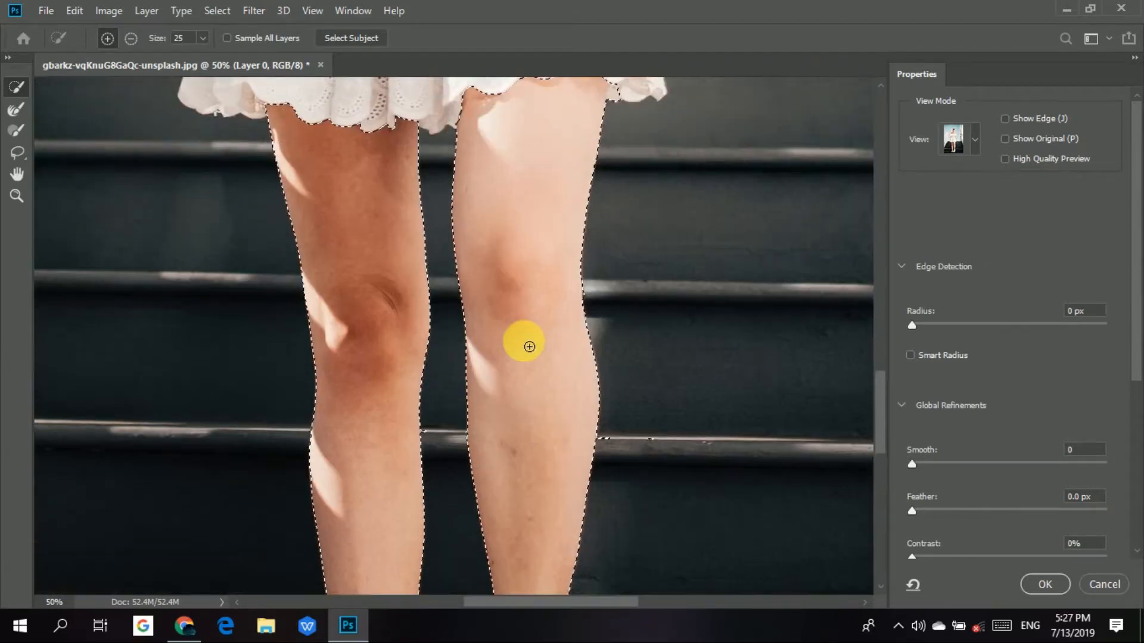
pyautogui.scroll(4, 529, 347)
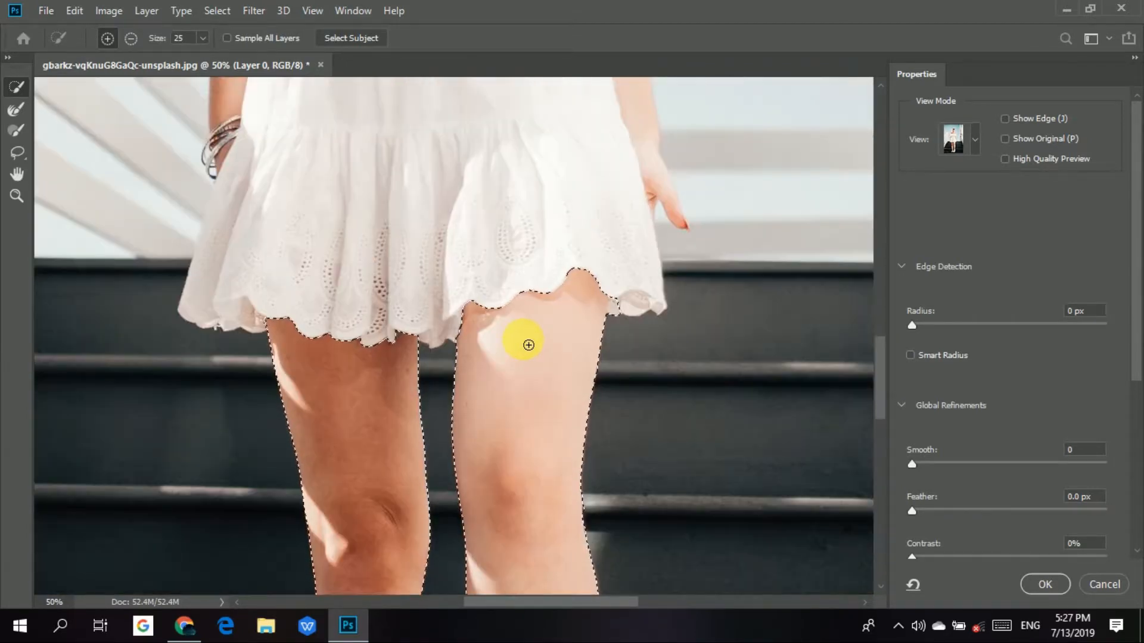
pyautogui.hotkey('ctrl', '0')
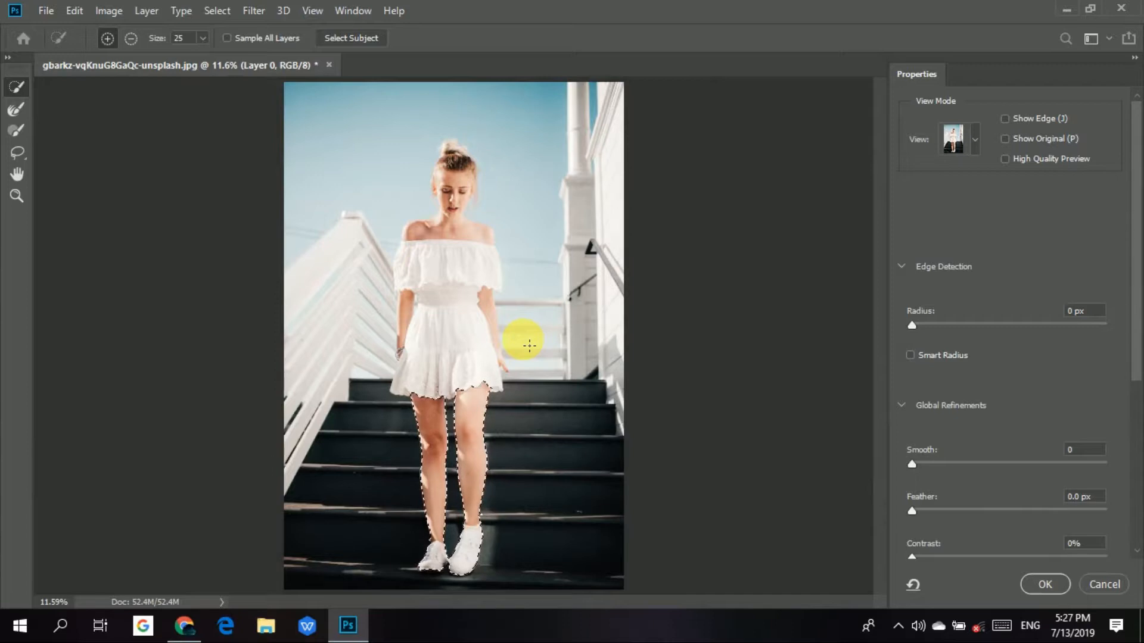
# Preview the legs selection in Onion Skin view and return to Marching Ants.
pyautogui.click(977, 149)
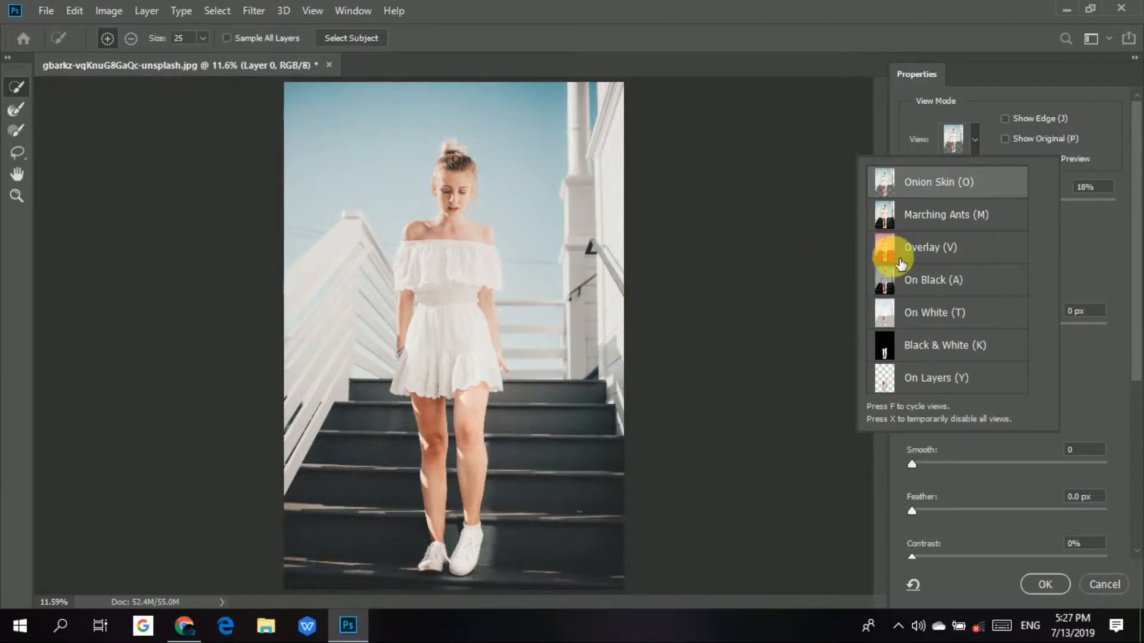
pyautogui.click(960, 212)
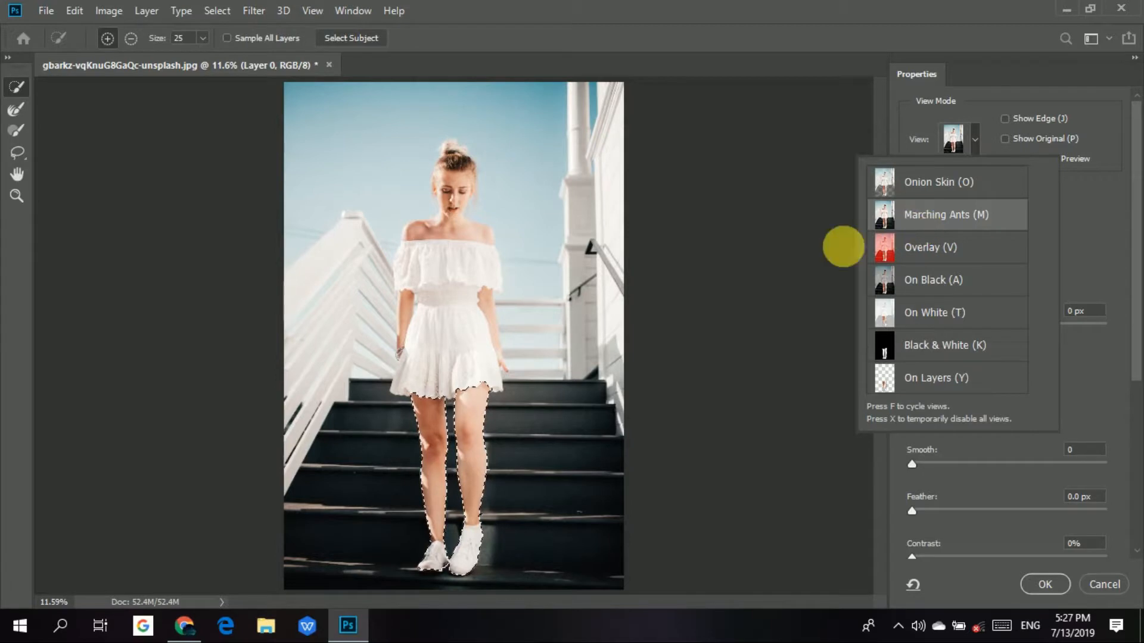
pyautogui.click(814, 239)
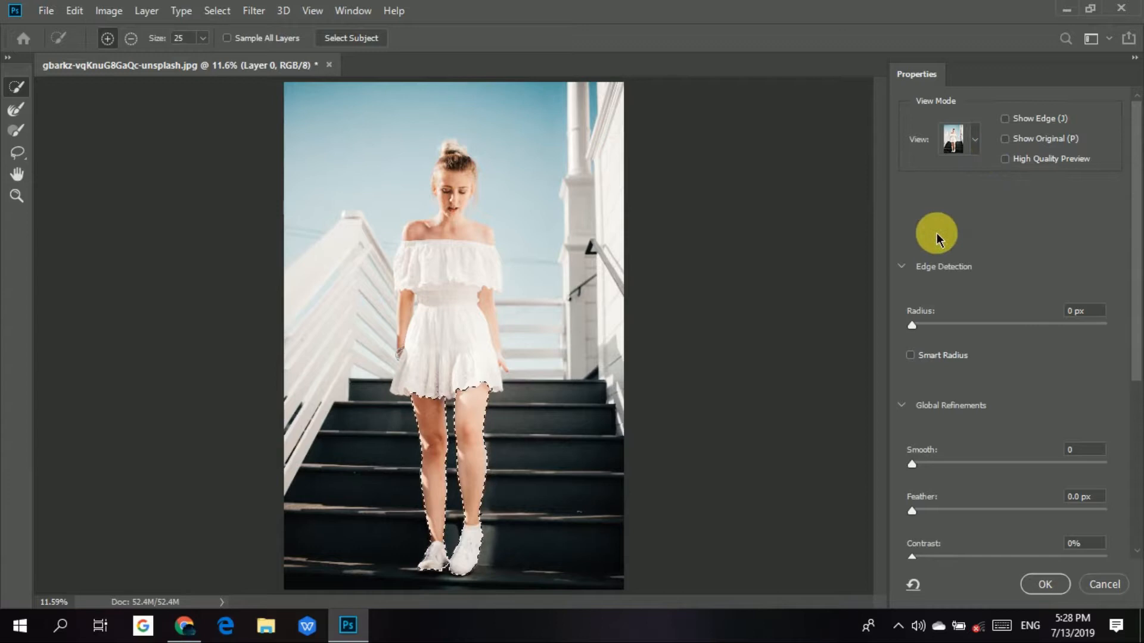
pyautogui.scroll(-2, 953, 250)
pyautogui.scroll(2, 970, 288)
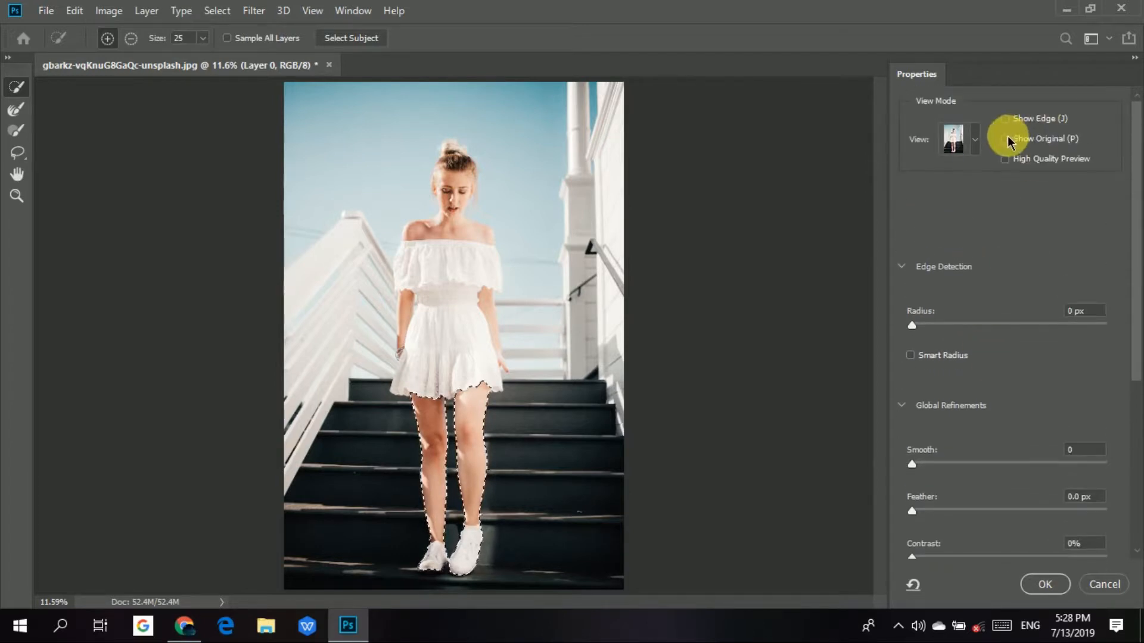
# Switch the view mode to Onion Skin and compare the cutout at 83%, 100% and 32% transparency.
pyautogui.click(972, 141)
pyautogui.click(966, 181)
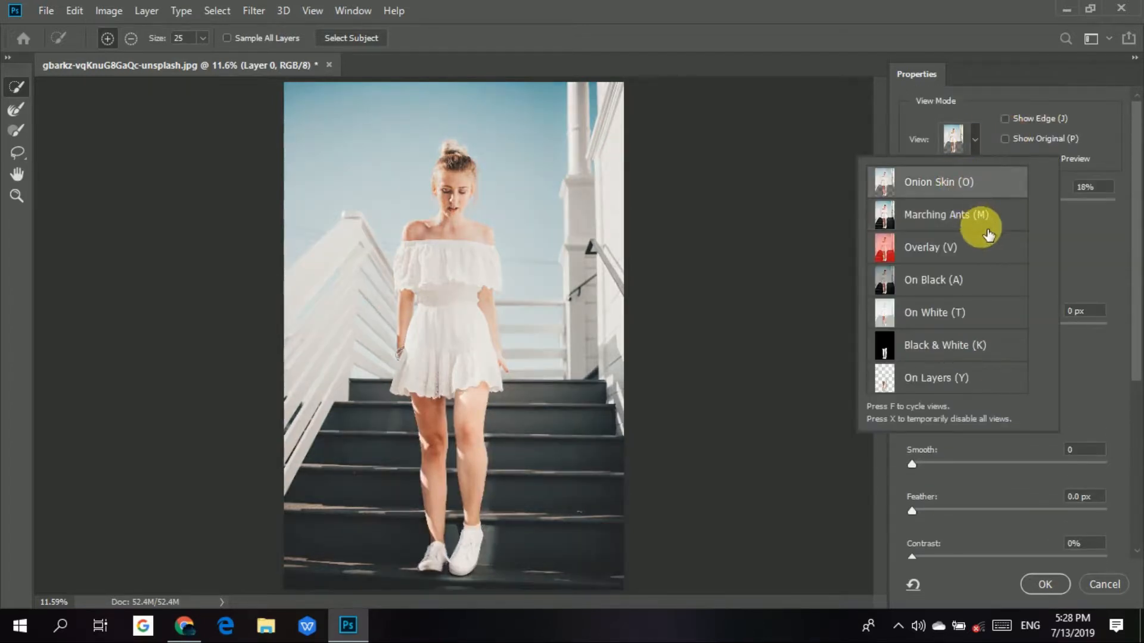
pyautogui.moveTo(935, 205); pyautogui.dragTo(1021, 206)
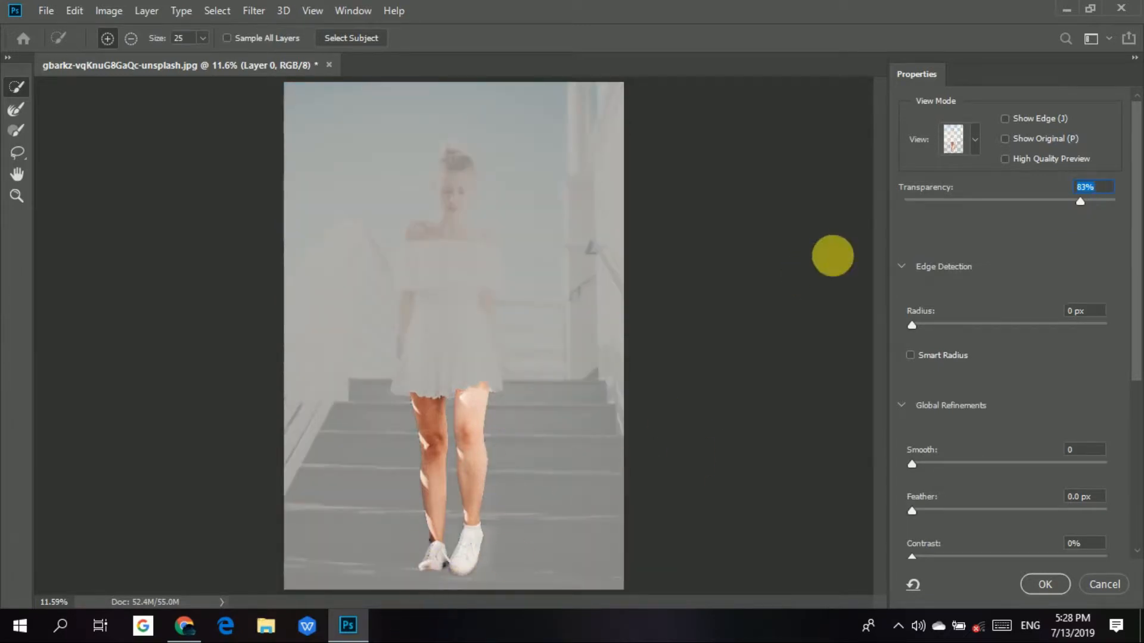
pyautogui.moveTo(1081, 201); pyautogui.dragTo(1132, 218)
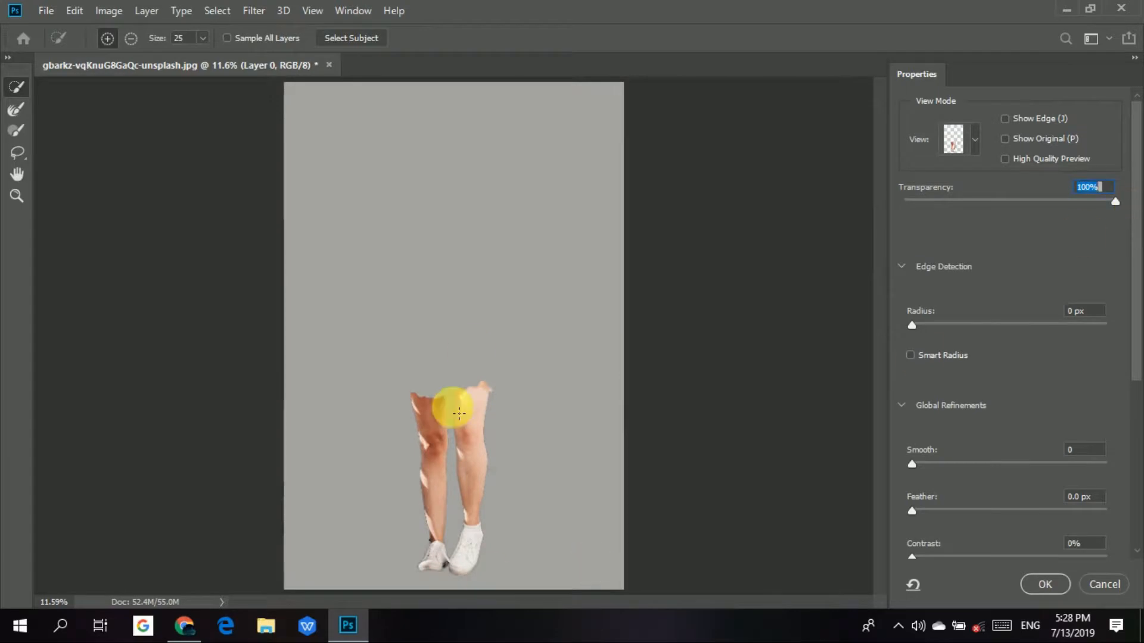
pyautogui.moveTo(1108, 200); pyautogui.dragTo(972, 203)
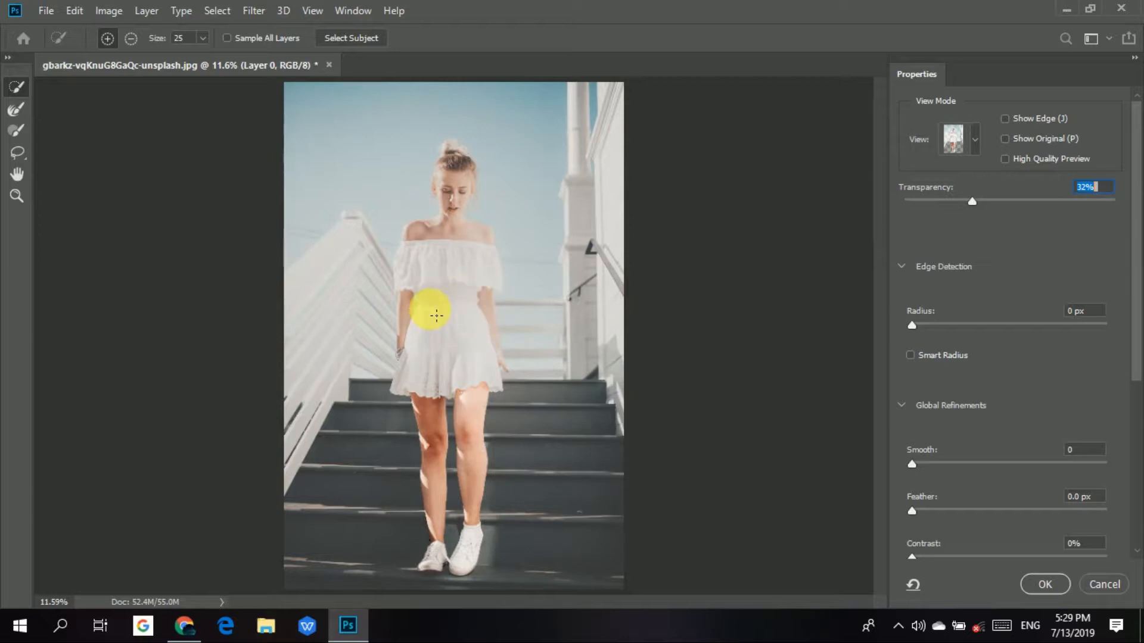
# Set the view mode back to Marching Ants for selecting the dress.
pyautogui.scroll(5, 436, 315)
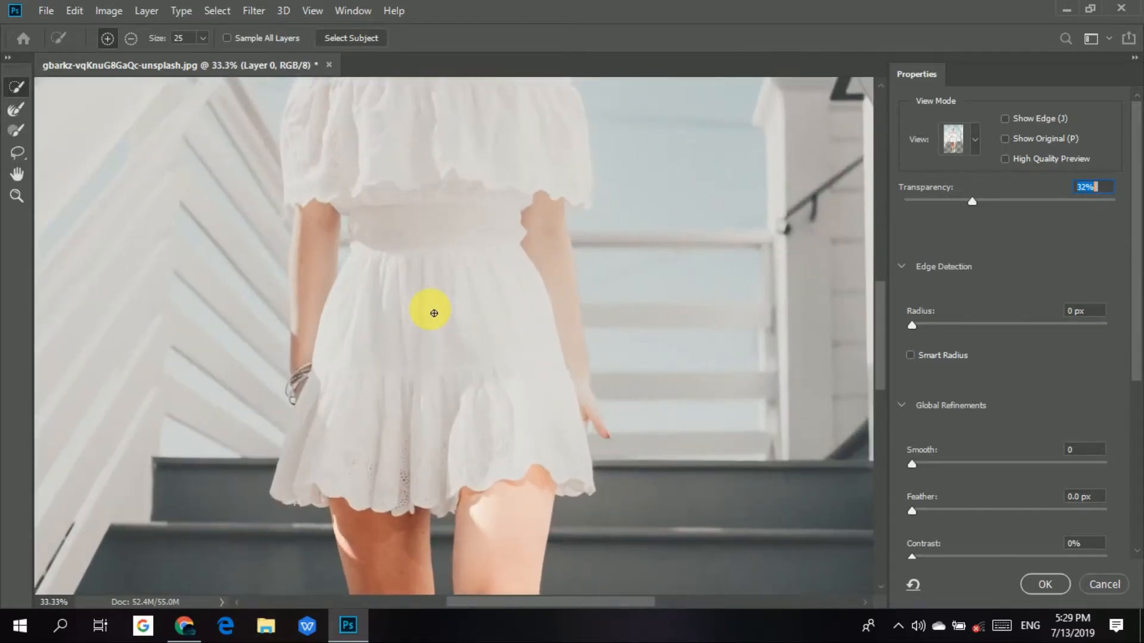
pyautogui.click(972, 143)
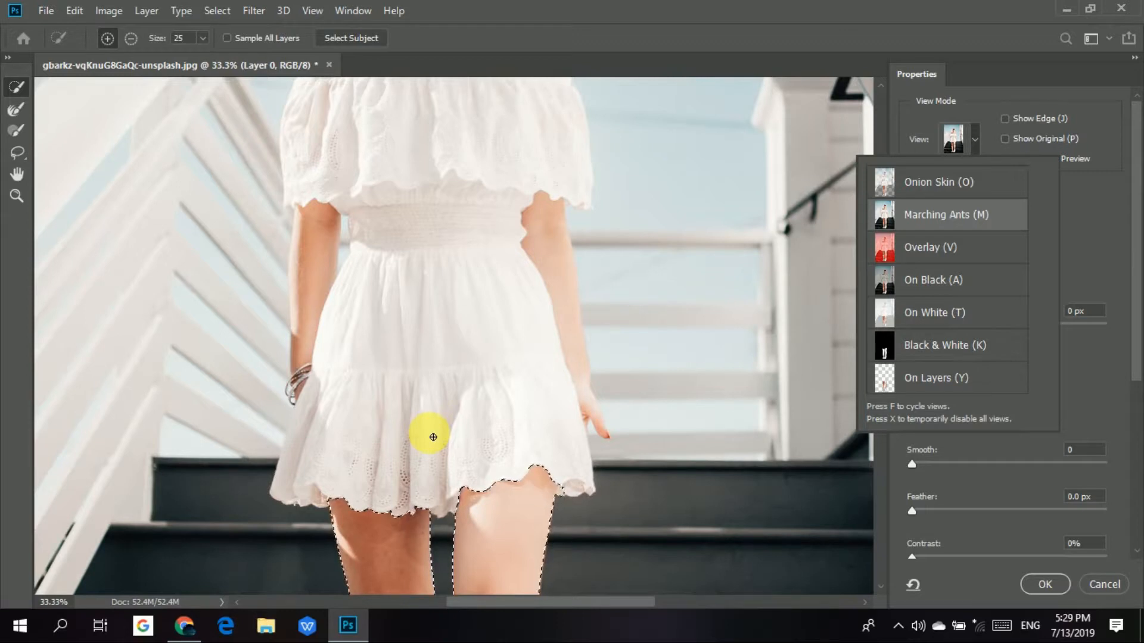
pyautogui.click(865, 125)
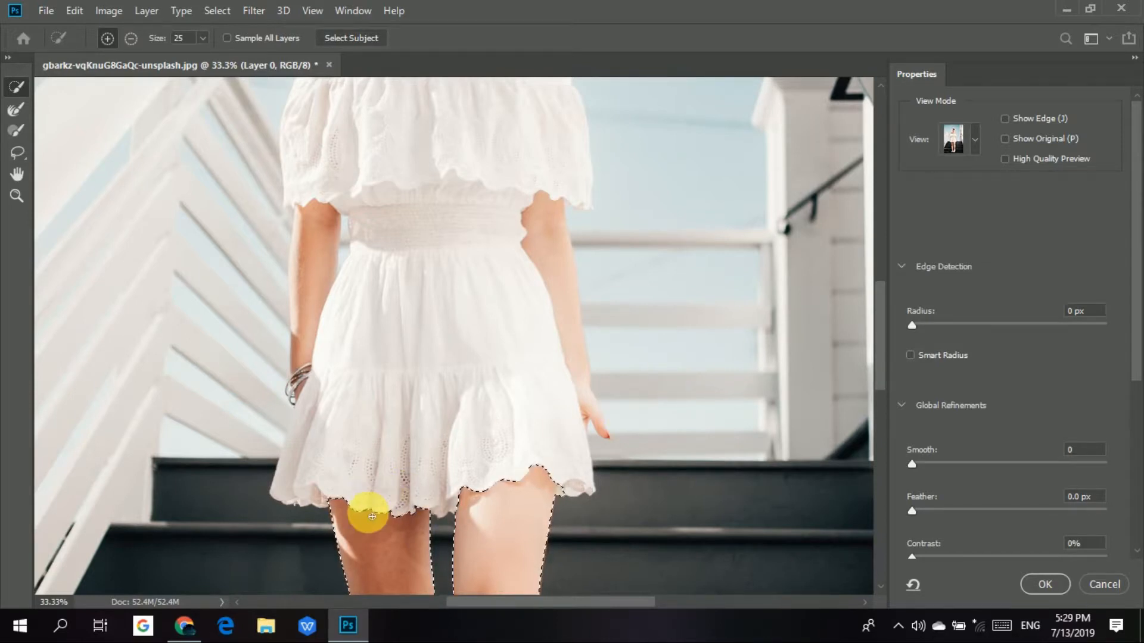
# Add the white dress from the hem up to the ruffled top to the selection with a size 35 brush.
pyautogui.hotkey('ctrl', '+')
pyautogui.press('space')
pyautogui.moveTo(375, 519); pyautogui.dragTo(447, 327)
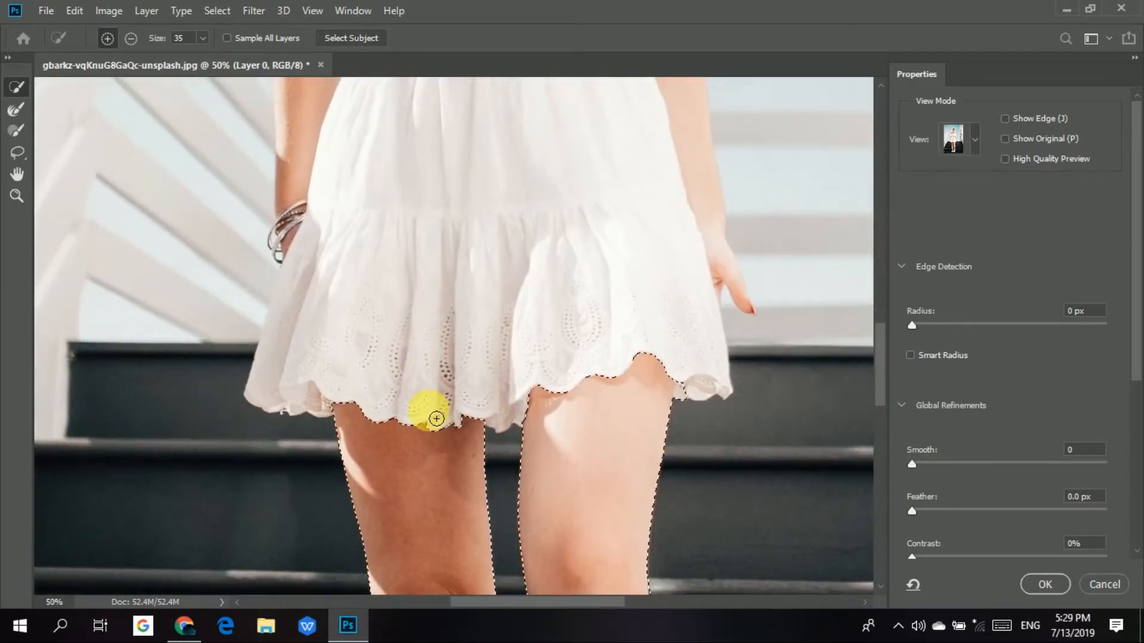
pyautogui.moveTo(427, 417)
pyautogui.mouseDown()
pyautogui.moveTo(496, 193)
pyautogui.moveTo(433, 387)
pyautogui.moveTo(385, 398)
pyautogui.moveTo(360, 348)
pyautogui.moveTo(348, 357)
pyautogui.moveTo(353, 377)
pyautogui.moveTo(303, 360)
pyautogui.moveTo(294, 402)
pyautogui.moveTo(276, 355)
pyautogui.moveTo(310, 287)
pyautogui.moveTo(475, 282)
pyautogui.moveTo(572, 349)
pyautogui.moveTo(527, 345)
pyautogui.moveTo(595, 288)
pyautogui.moveTo(616, 338)
pyautogui.moveTo(584, 250)
pyautogui.moveTo(585, 420)
pyautogui.mouseUp()
pyautogui.moveTo(571, 250)
pyautogui.mouseDown()
pyautogui.moveTo(595, 435)
pyautogui.moveTo(576, 325)
pyautogui.moveTo(580, 377)
pyautogui.moveTo(548, 455)
pyautogui.mouseUp()
pyautogui.moveTo(480, 327)
pyautogui.mouseDown()
pyautogui.moveTo(477, 298)
pyautogui.moveTo(500, 319)
pyautogui.moveTo(542, 275)
pyautogui.moveTo(408, 296)
pyautogui.moveTo(332, 281)
pyautogui.moveTo(338, 292)
pyautogui.moveTo(322, 235)
pyautogui.moveTo(314, 245)
pyautogui.moveTo(347, 313)
pyautogui.mouseUp()
pyautogui.scroll(-5, 346, 312)
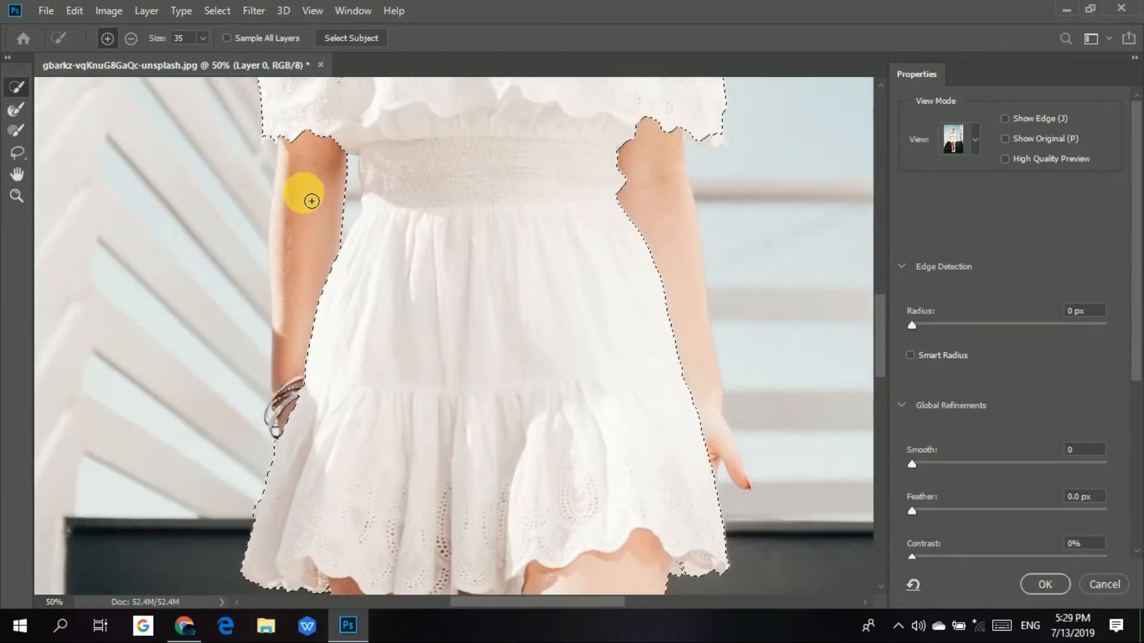
# Add the arm with the bracelets to the selection and subtract the railing area picked up beside it.
pyautogui.click(311, 205)
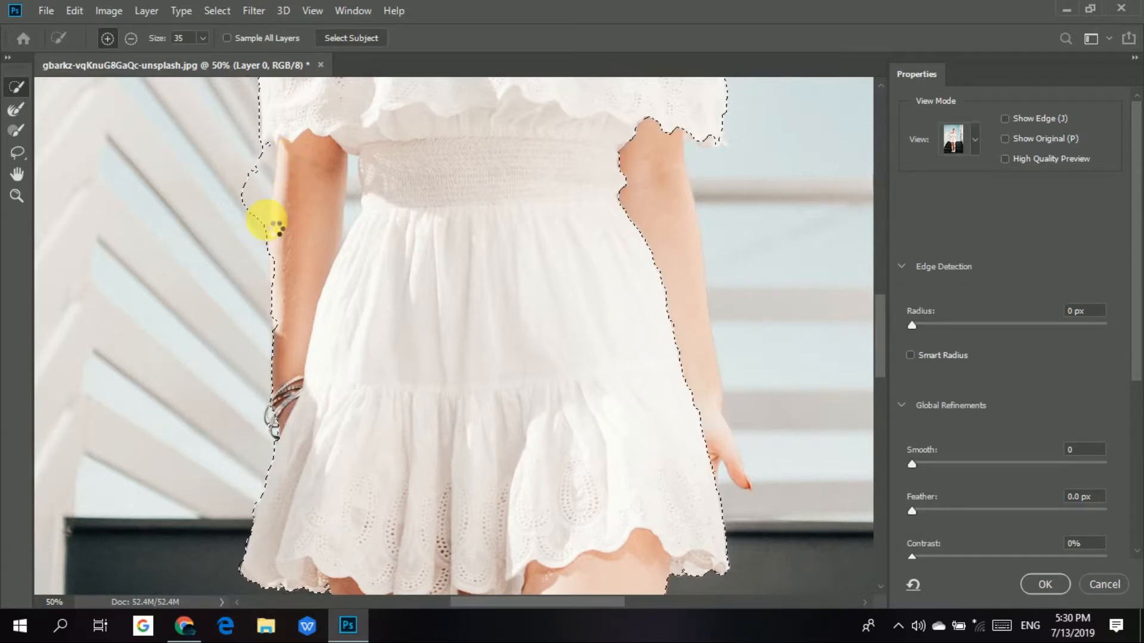
pyautogui.press('alt')
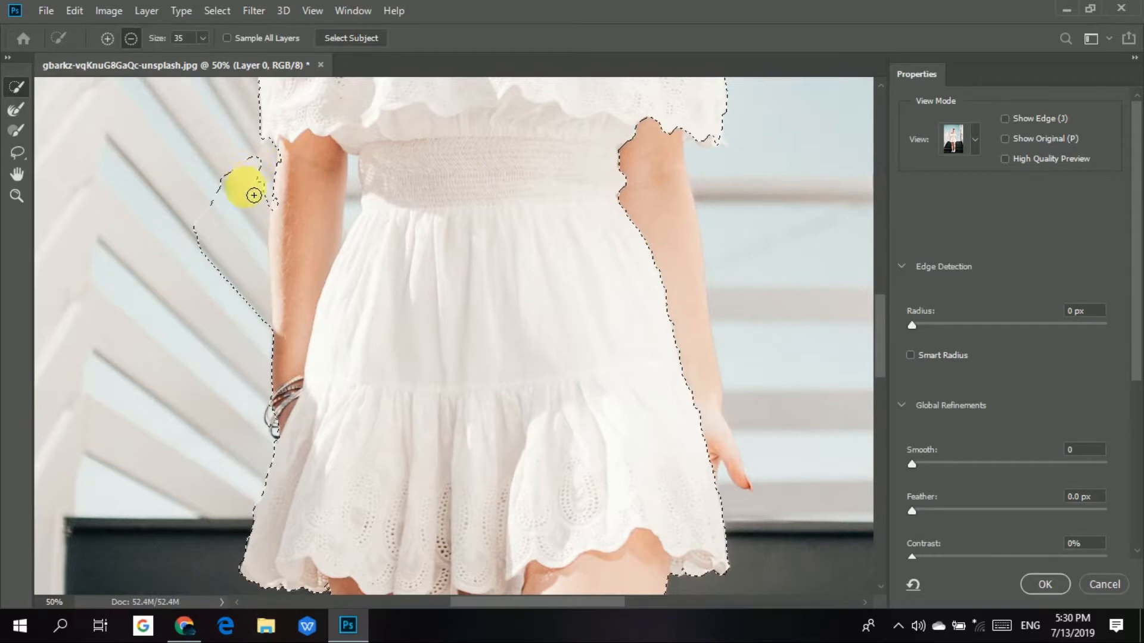
pyautogui.moveTo(277, 181); pyautogui.dragTo(258, 235)
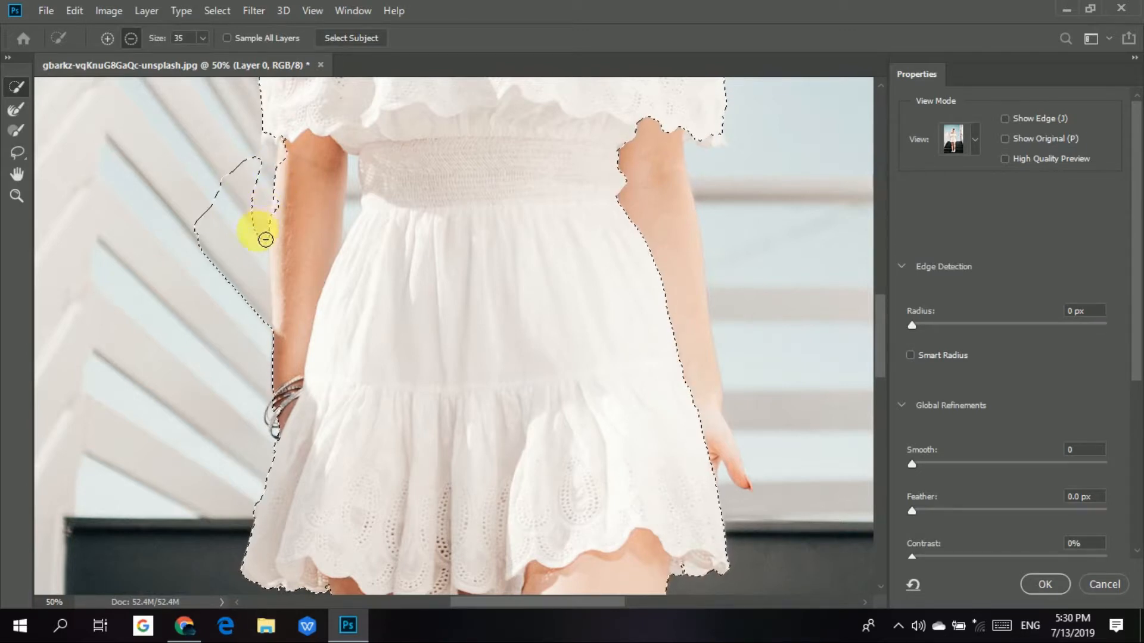
pyautogui.moveTo(264, 325); pyautogui.dragTo(265, 328)
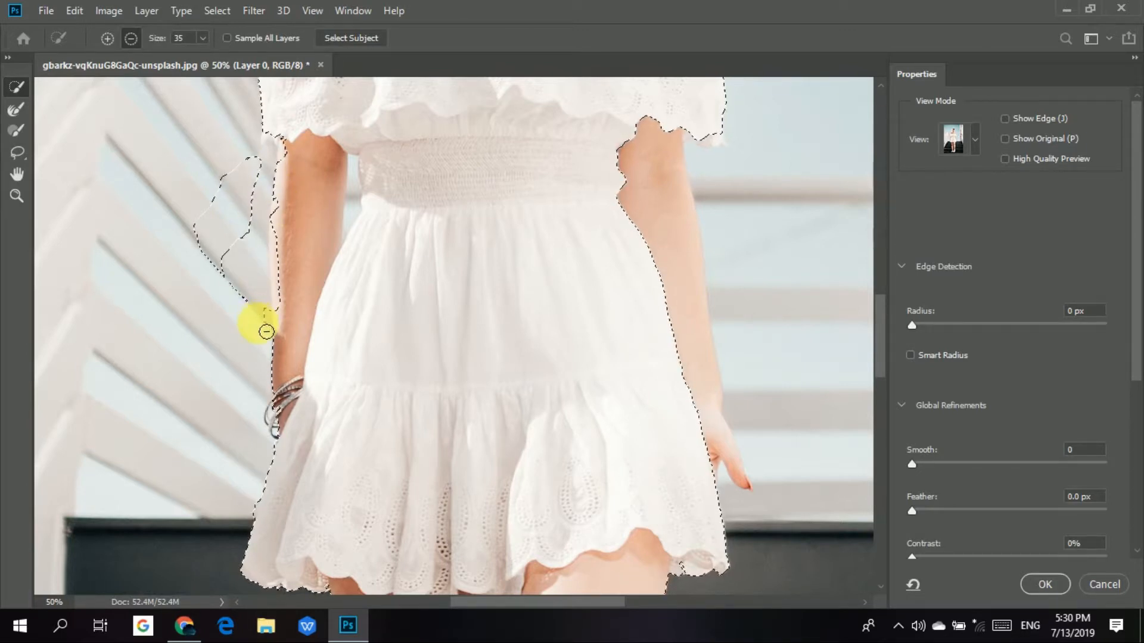
pyautogui.moveTo(247, 227)
pyautogui.mouseDown()
pyautogui.moveTo(239, 218)
pyautogui.moveTo(260, 219)
pyautogui.mouseUp()
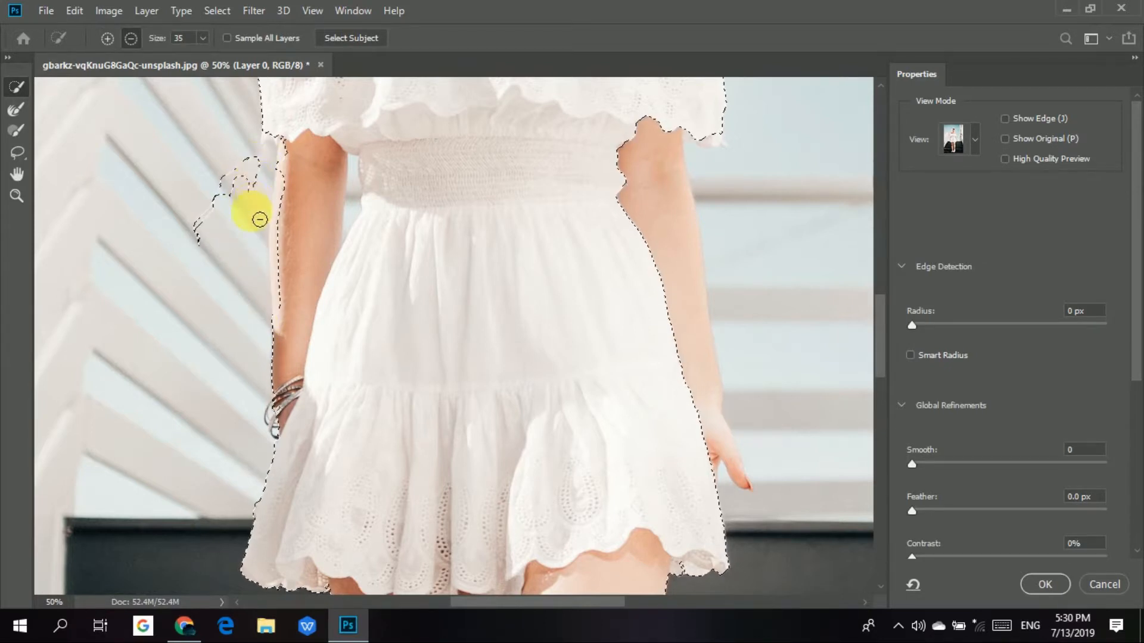
pyautogui.moveTo(249, 167); pyautogui.dragTo(258, 186)
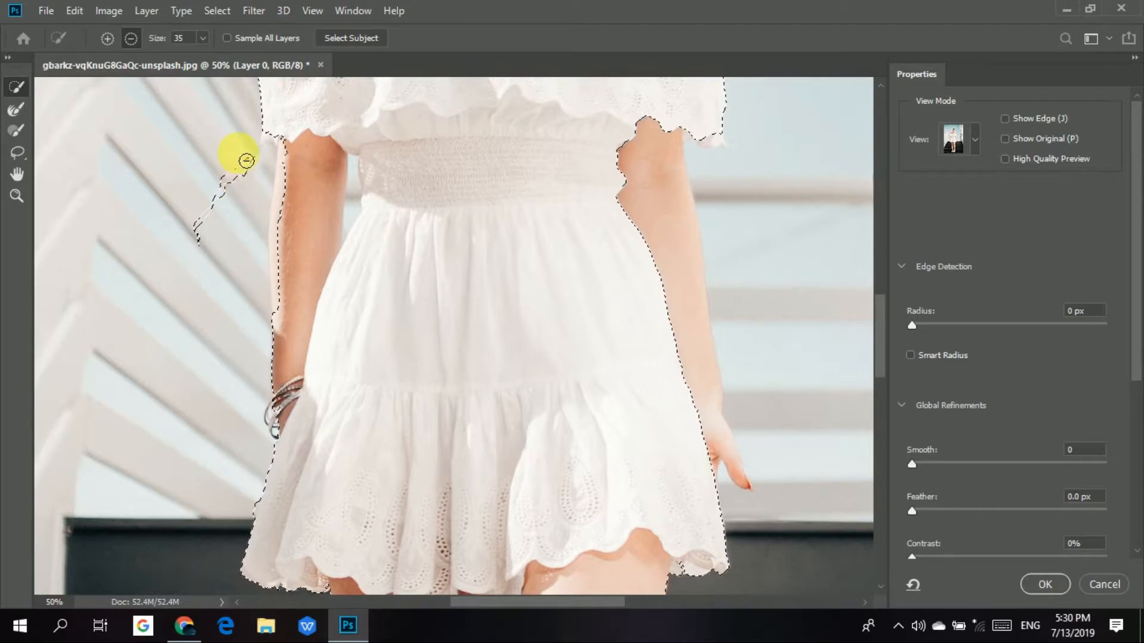
pyautogui.moveTo(222, 204)
pyautogui.mouseDown()
pyautogui.moveTo(216, 246)
pyautogui.moveTo(194, 241)
pyautogui.moveTo(244, 162)
pyautogui.moveTo(218, 217)
pyautogui.moveTo(222, 184)
pyautogui.mouseUp()
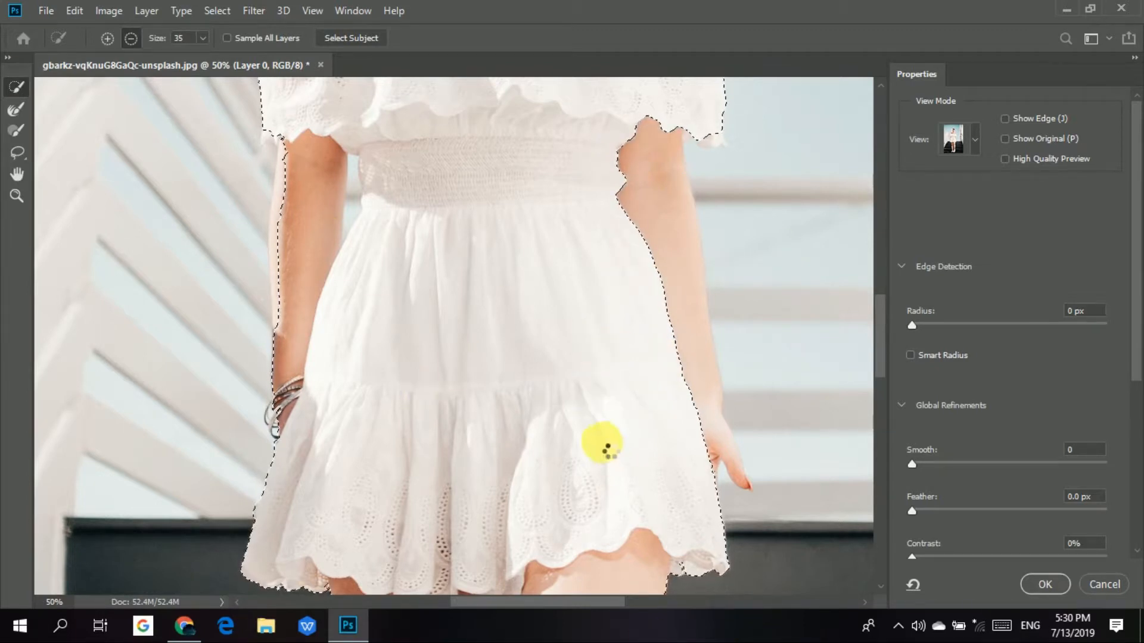
# Add the other arm to the selection, and its hand down to the fingertips with a size 10 brush.
pyautogui.scroll(2, 625, 447)
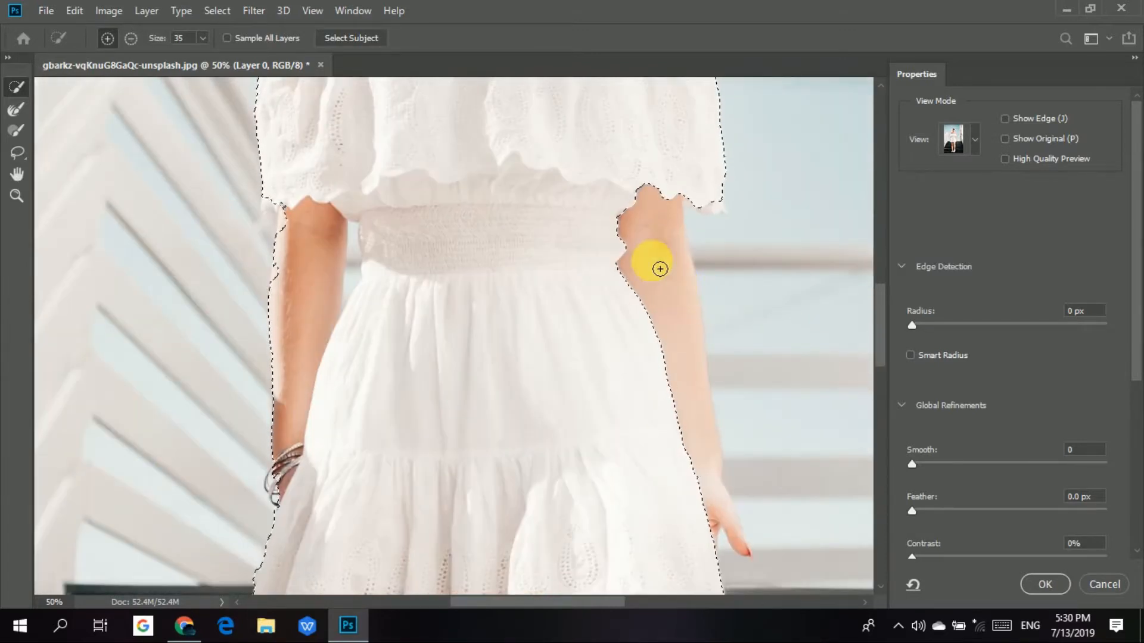
pyautogui.moveTo(659, 234); pyautogui.dragTo(659, 242)
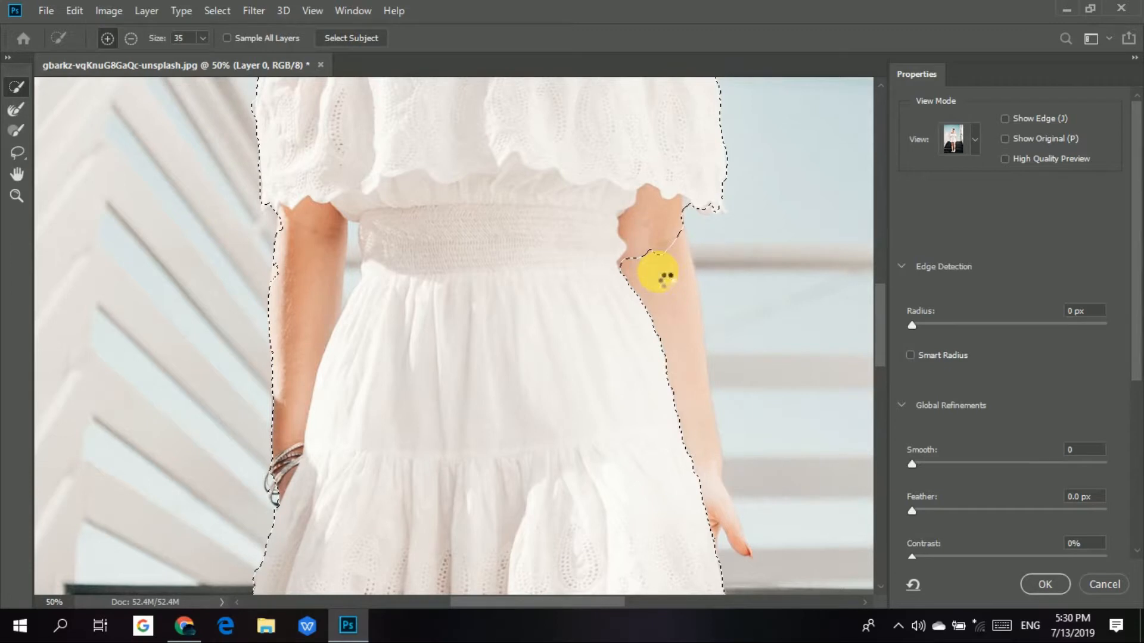
pyautogui.click(667, 304)
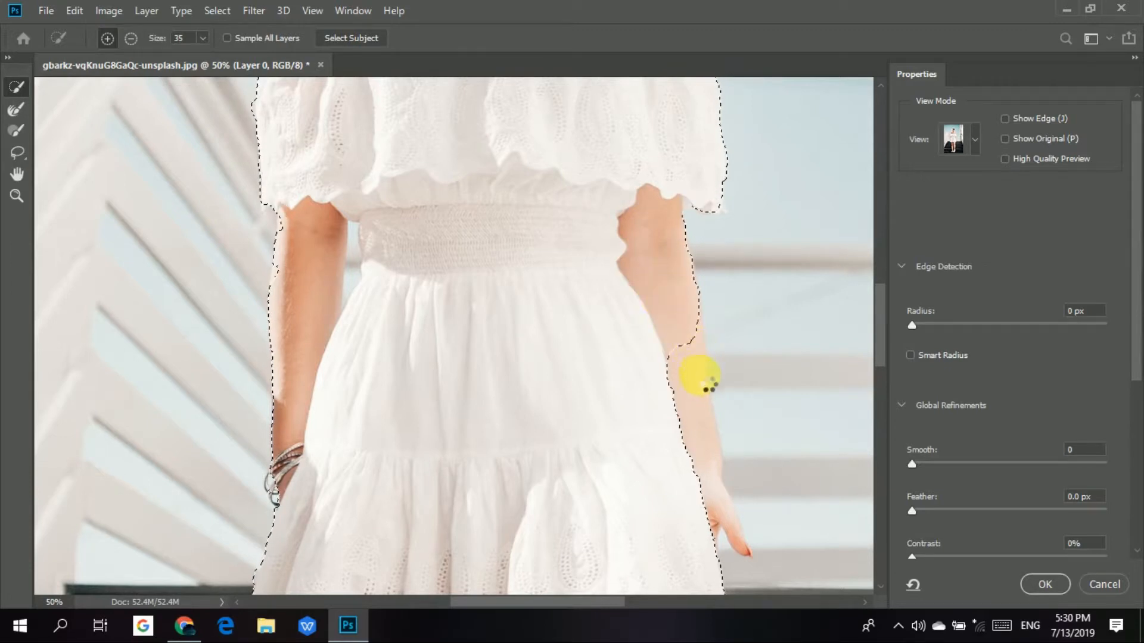
pyautogui.moveTo(683, 384)
pyautogui.mouseDown()
pyautogui.moveTo(730, 470)
pyautogui.moveTo(737, 513)
pyautogui.mouseUp()
pyautogui.press('[')
pyautogui.press('[')
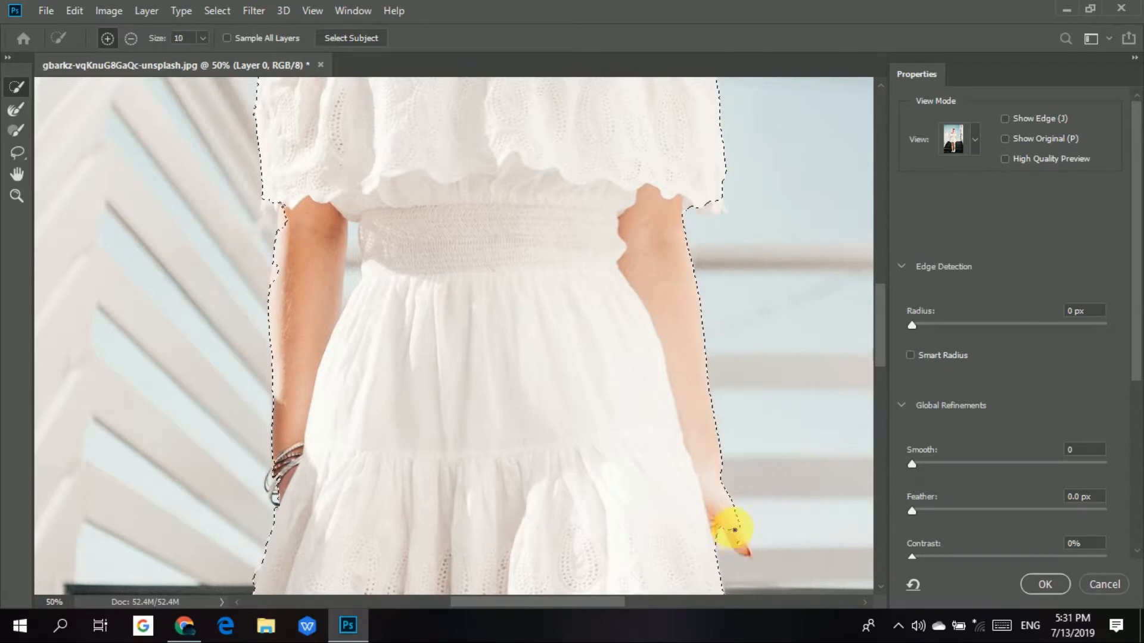
pyautogui.moveTo(739, 542)
pyautogui.mouseDown()
pyautogui.moveTo(749, 555)
pyautogui.moveTo(742, 490)
pyautogui.mouseUp()
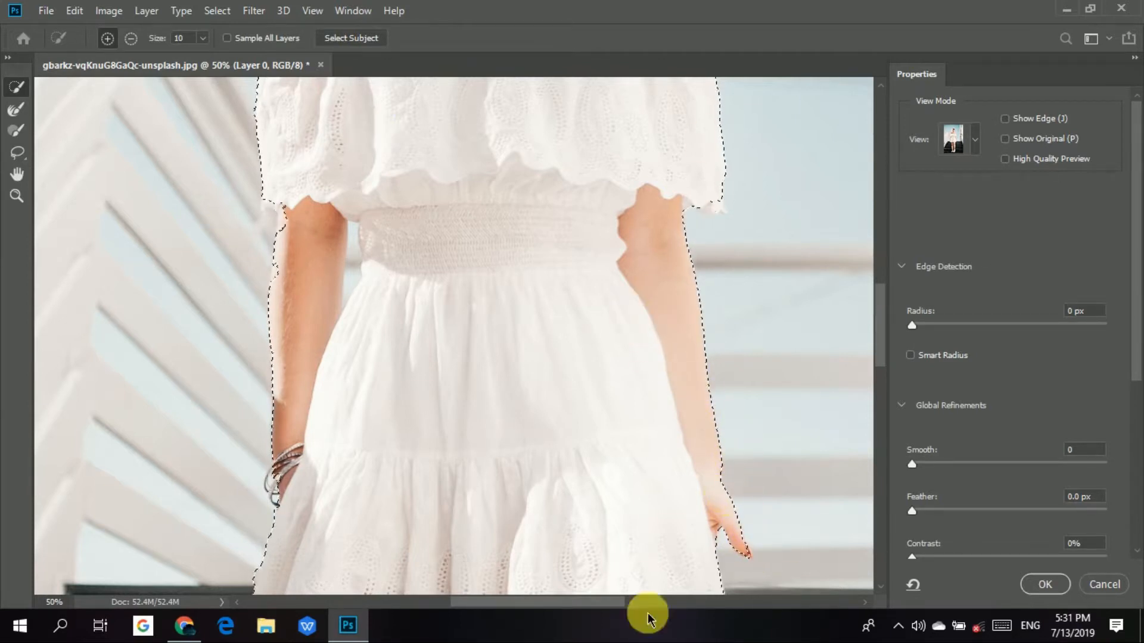
# Add the bare shoulders, chest and neck above the dress to the selection with a size 45 brush.
pyautogui.scroll(10, 725, 358)
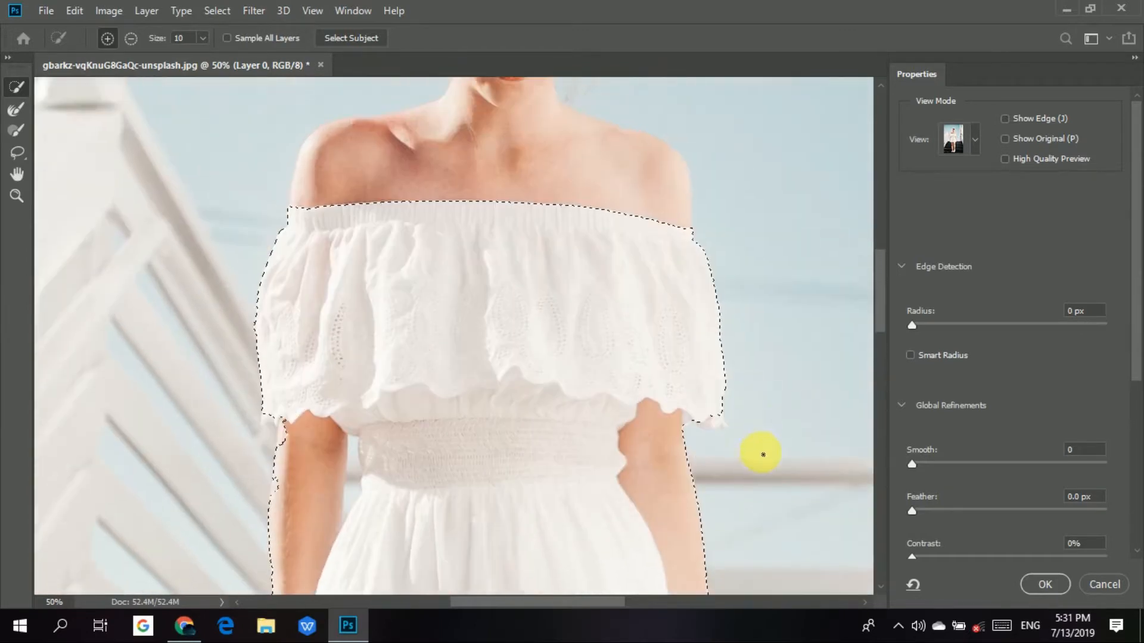
pyautogui.scroll(5, 665, 464)
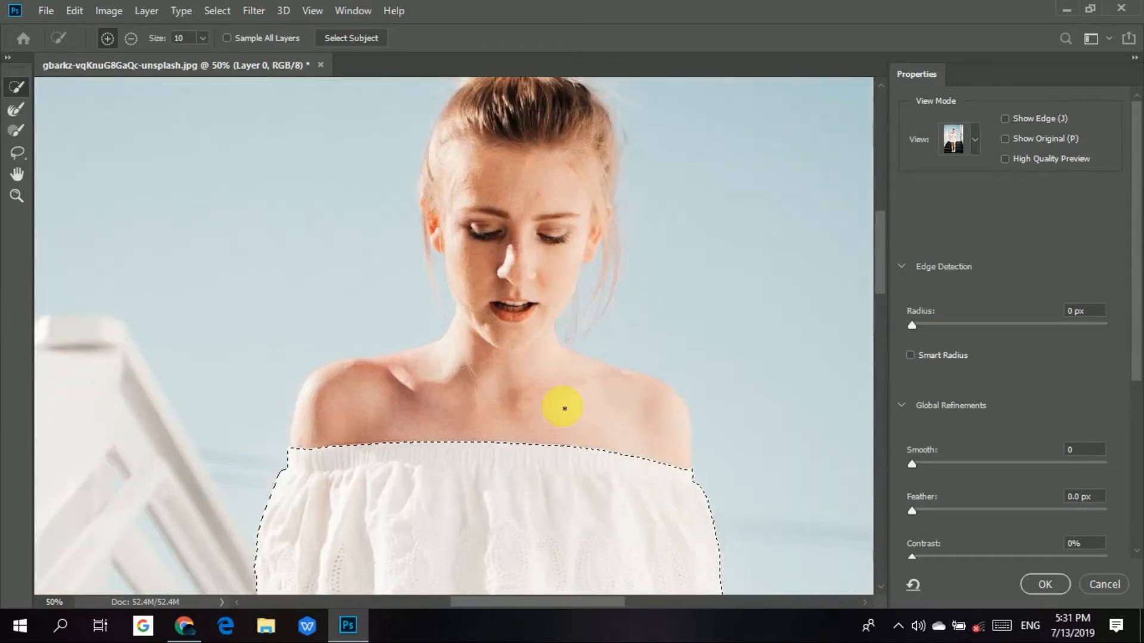
pyautogui.press(']')
pyautogui.press(']')
pyautogui.press(']')
pyautogui.press(']')
pyautogui.press(']')
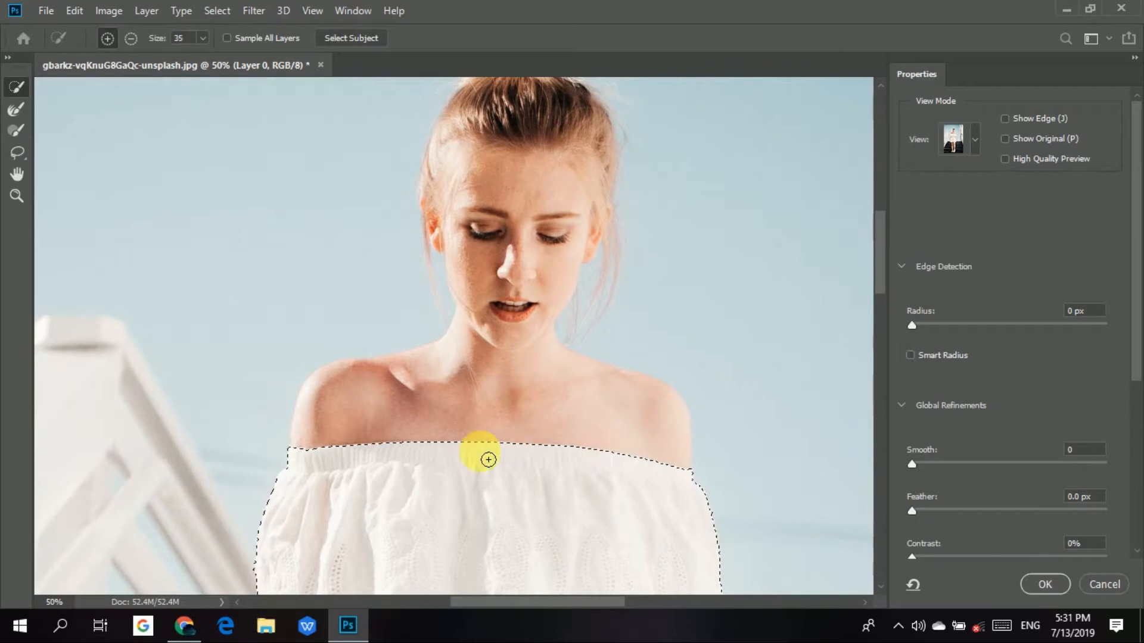
pyautogui.press(']')
pyautogui.moveTo(509, 429)
pyautogui.mouseDown()
pyautogui.moveTo(513, 449)
pyautogui.moveTo(527, 403)
pyautogui.moveTo(444, 386)
pyautogui.moveTo(456, 364)
pyautogui.mouseUp()
pyautogui.moveTo(458, 349); pyautogui.dragTo(526, 392)
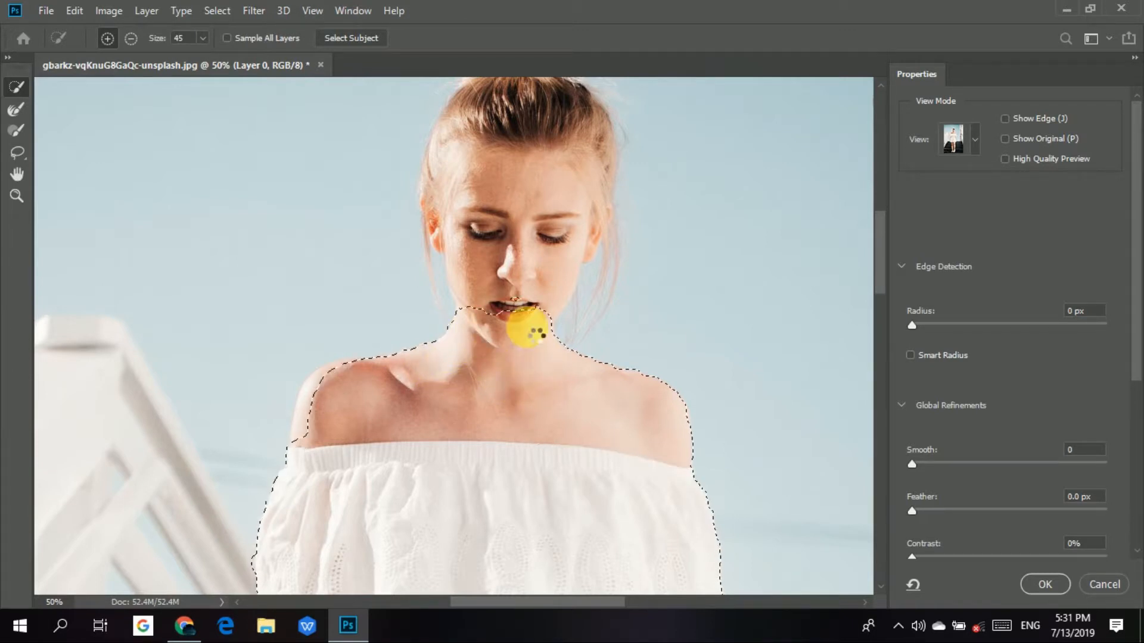
# Add the face, the hair on both sides of the head and the hair bun to the selection.
pyautogui.moveTo(526, 276)
pyautogui.mouseDown()
pyautogui.moveTo(535, 210)
pyautogui.moveTo(535, 237)
pyautogui.moveTo(508, 254)
pyautogui.moveTo(470, 250)
pyautogui.moveTo(483, 305)
pyautogui.moveTo(469, 245)
pyautogui.mouseUp()
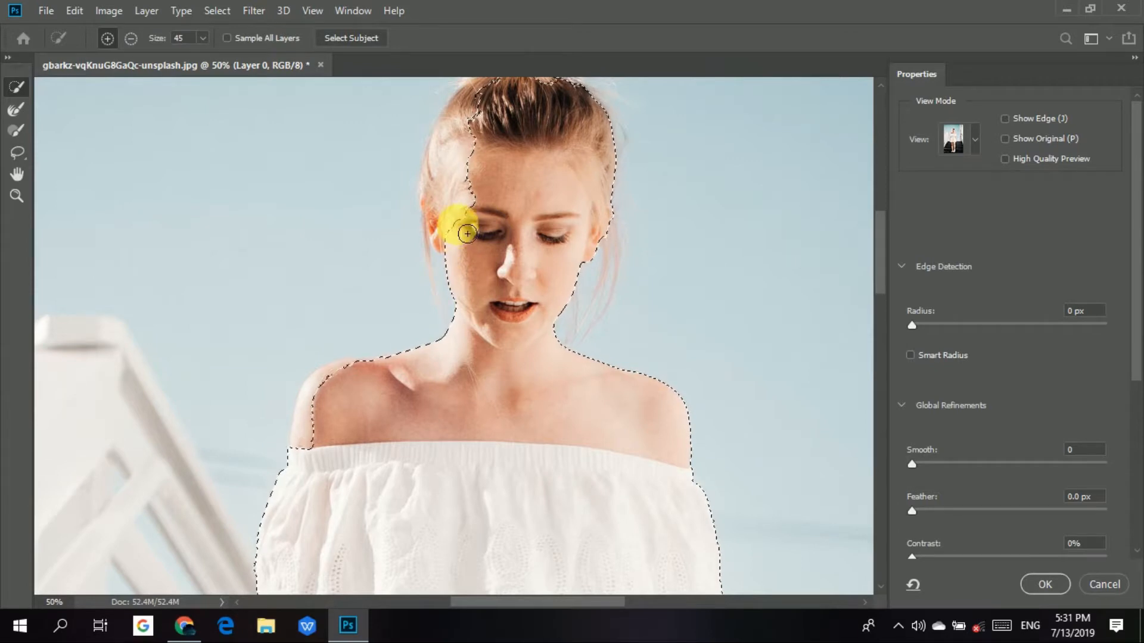
pyautogui.moveTo(467, 234)
pyautogui.mouseDown()
pyautogui.moveTo(449, 191)
pyautogui.moveTo(452, 209)
pyautogui.mouseUp()
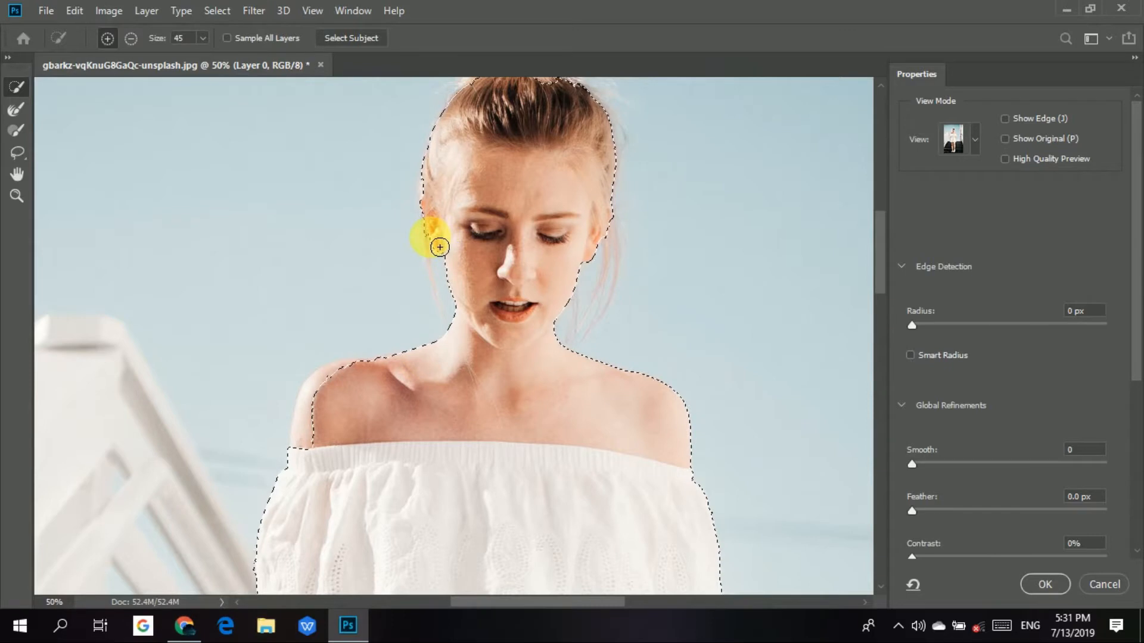
pyautogui.scroll(1, 531, 235)
pyautogui.scroll(2, 531, 235)
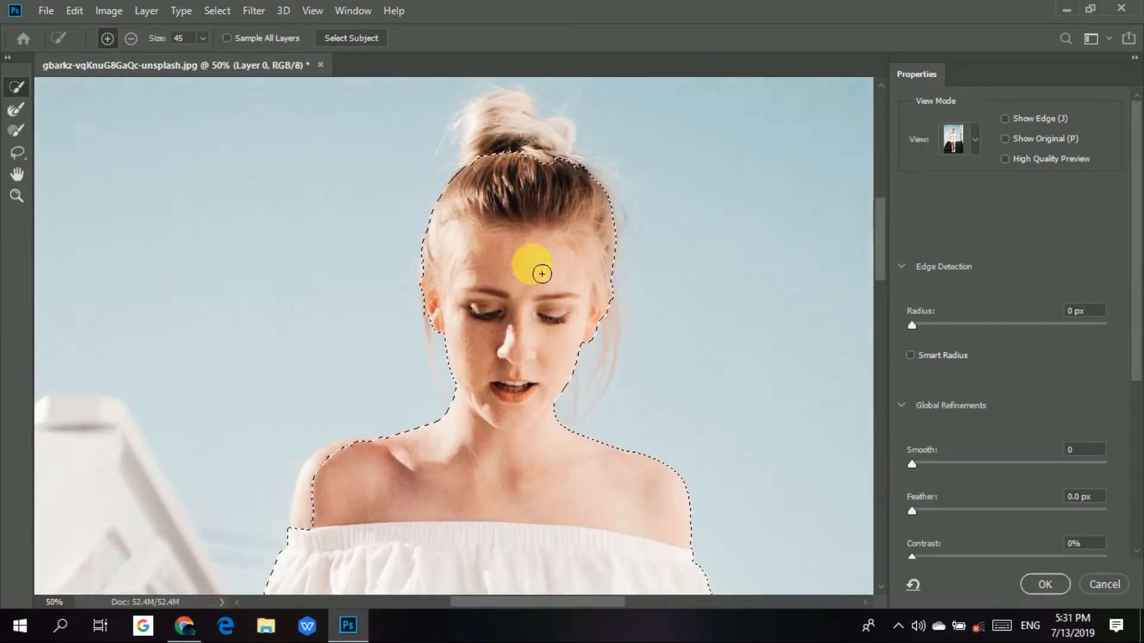
pyautogui.moveTo(532, 204)
pyautogui.mouseDown()
pyautogui.moveTo(536, 188)
pyautogui.moveTo(511, 156)
pyautogui.mouseUp()
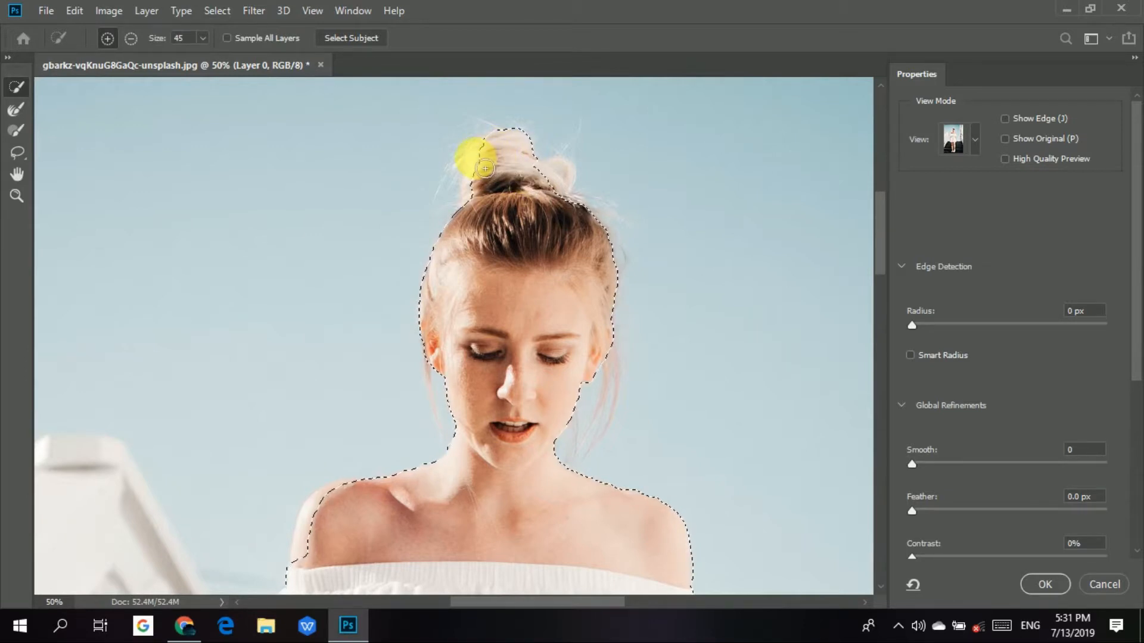
pyautogui.moveTo(492, 174)
pyautogui.mouseDown()
pyautogui.moveTo(523, 187)
pyautogui.moveTo(479, 187)
pyautogui.moveTo(573, 176)
pyautogui.moveTo(562, 193)
pyautogui.moveTo(601, 323)
pyautogui.mouseUp()
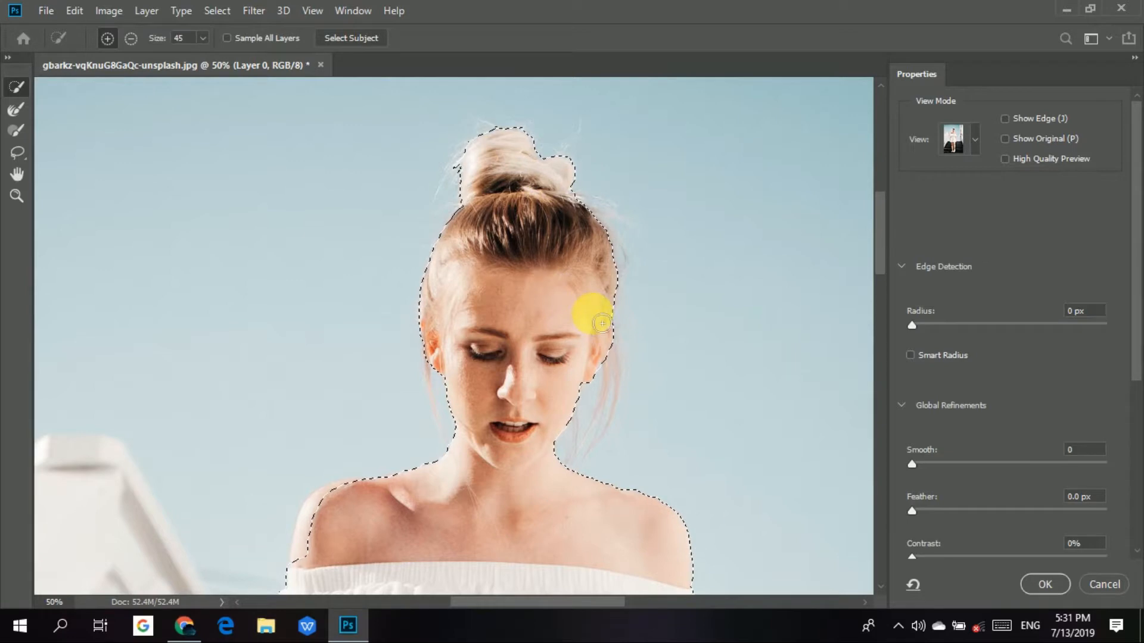
# Check the outline down to the dress hem and switch the view mode to Onion Skin.
pyautogui.scroll(-10, 638, 416)
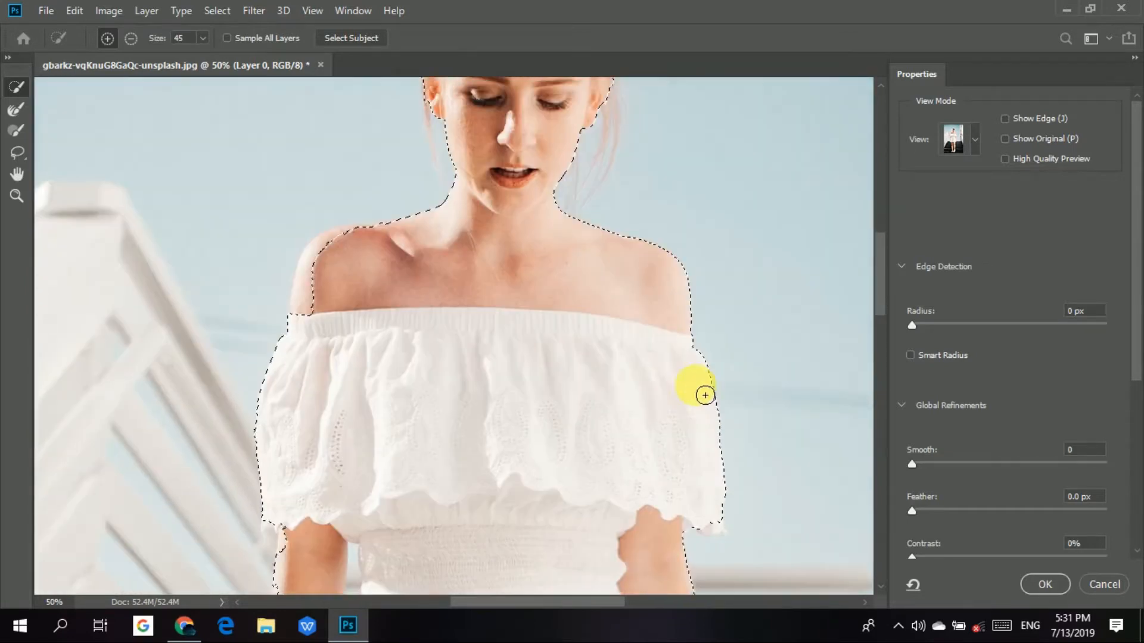
pyautogui.scroll(-10, 599, 496)
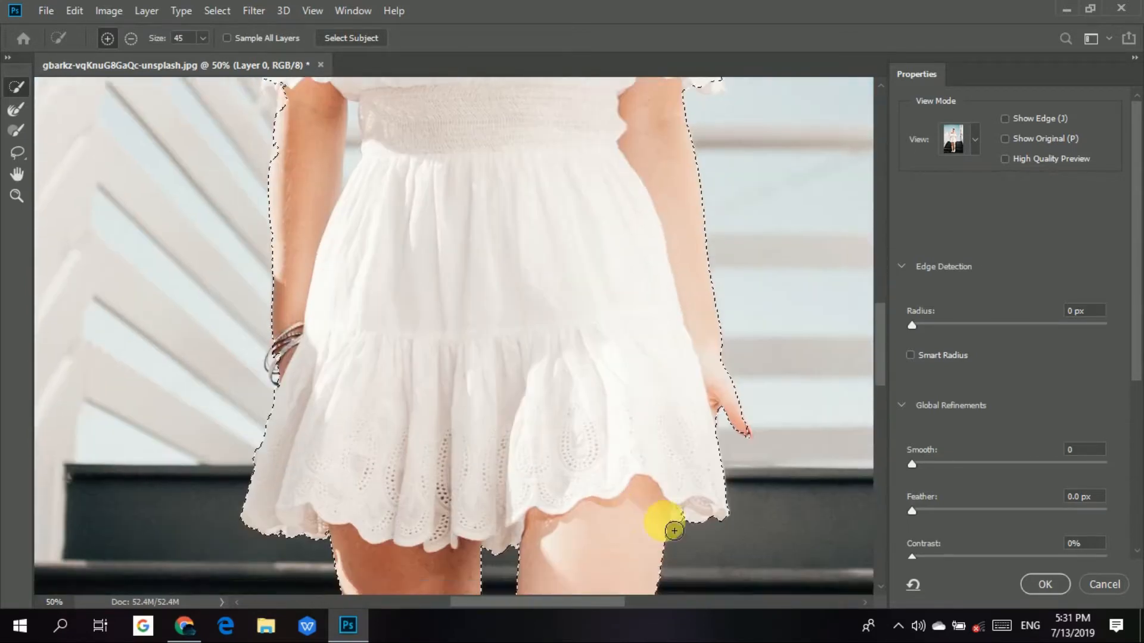
pyautogui.hotkey('ctrl', '0')
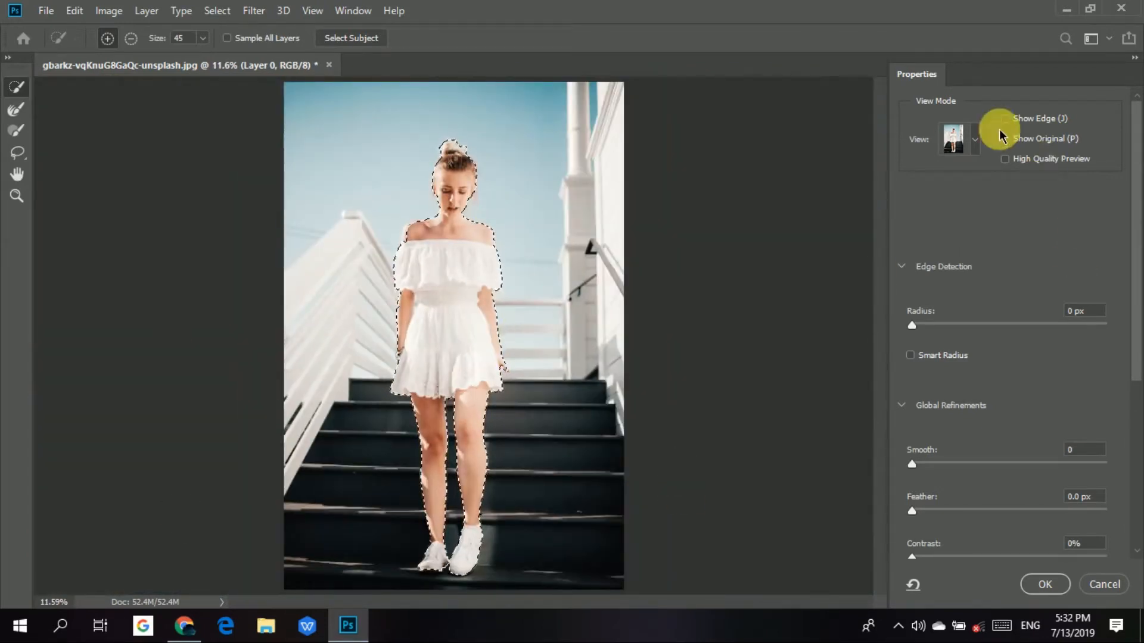
pyautogui.click(975, 140)
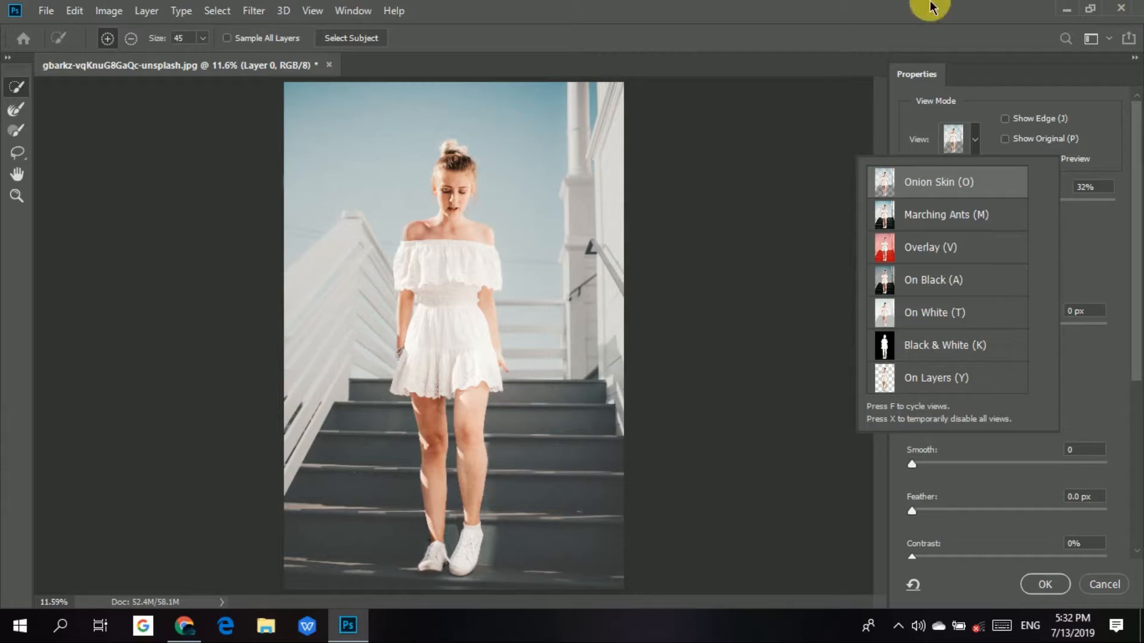
# Refine the loose hair strands beside the face, neck and bun with a size 100 Refine Edge Brush.
pyautogui.click(9, 109)
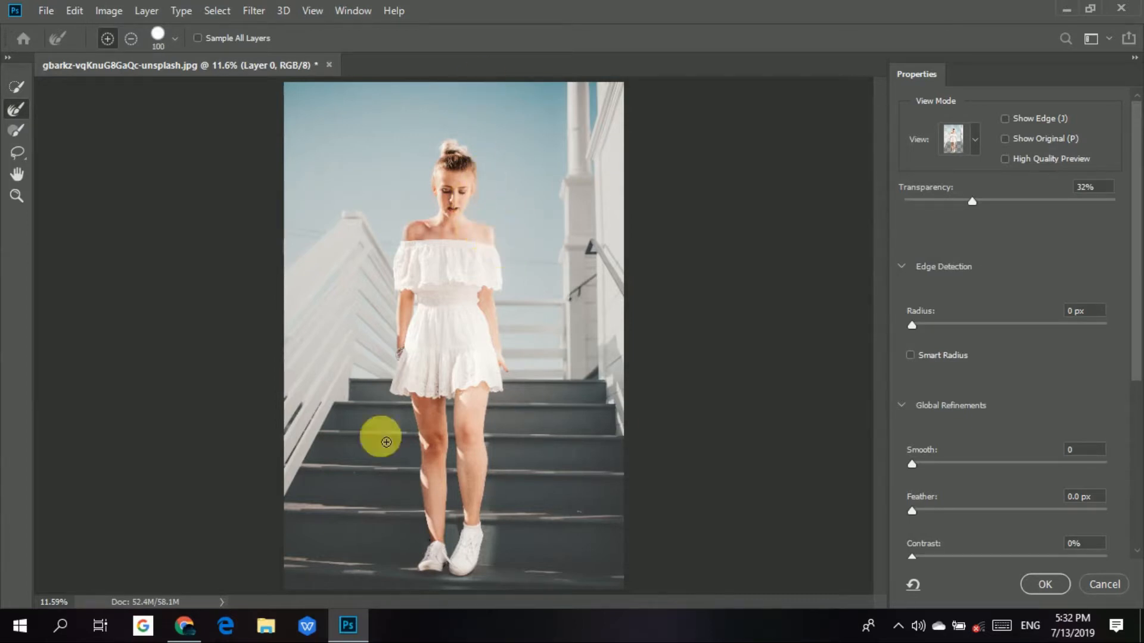
pyautogui.hotkey('ctrl', '+')
pyautogui.hotkey('ctrl', '+')
pyautogui.hotkey('ctrl', '+')
pyautogui.hotkey('ctrl', '+')
pyautogui.hotkey('ctrl', '+')
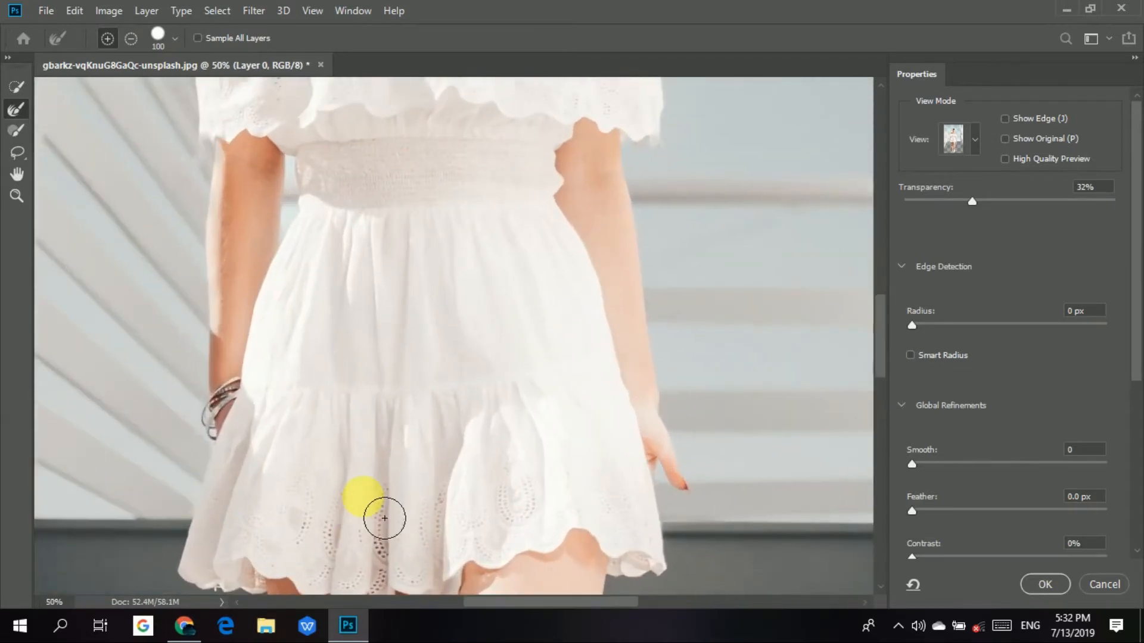
pyautogui.moveTo(525, 232); pyautogui.dragTo(564, 432)
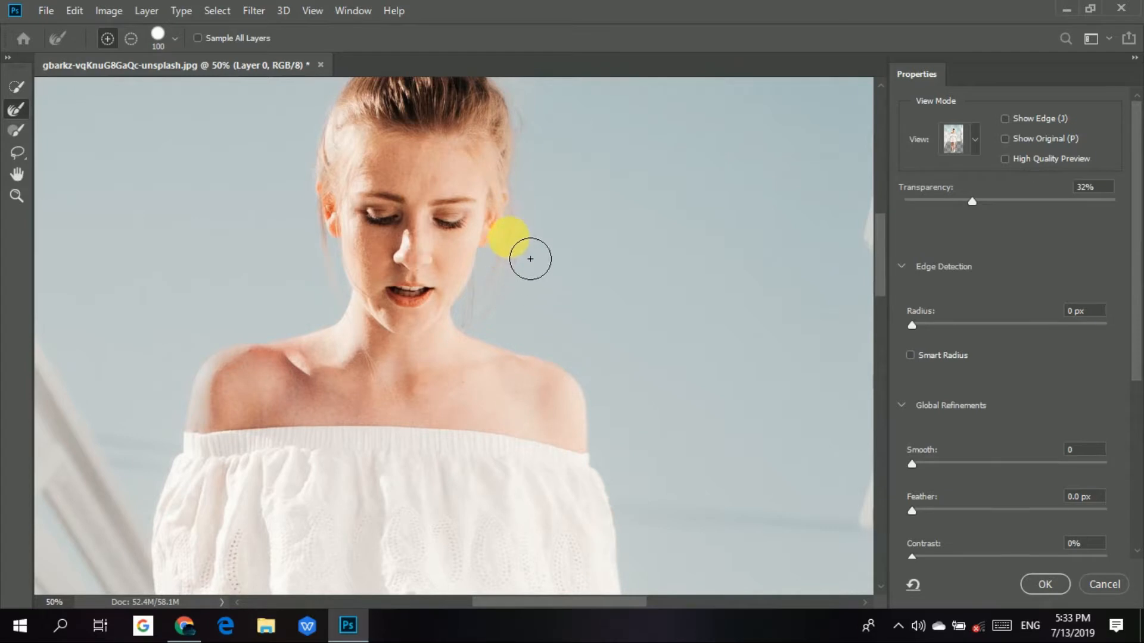
pyautogui.moveTo(527, 269); pyautogui.dragTo(527, 278)
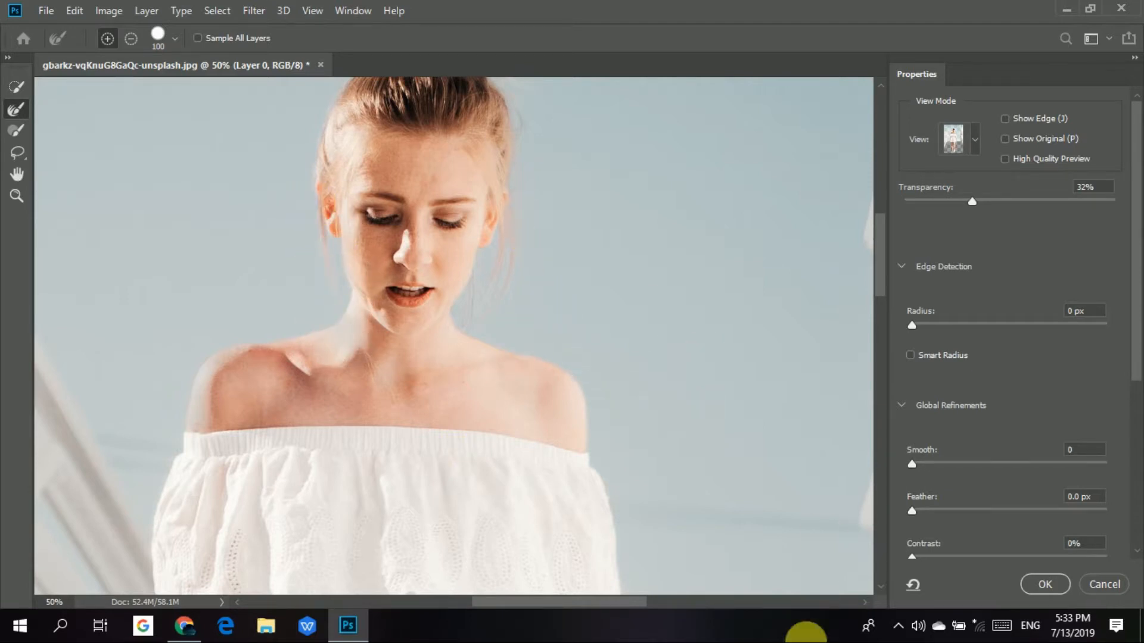
pyautogui.scroll(2, 24, 129)
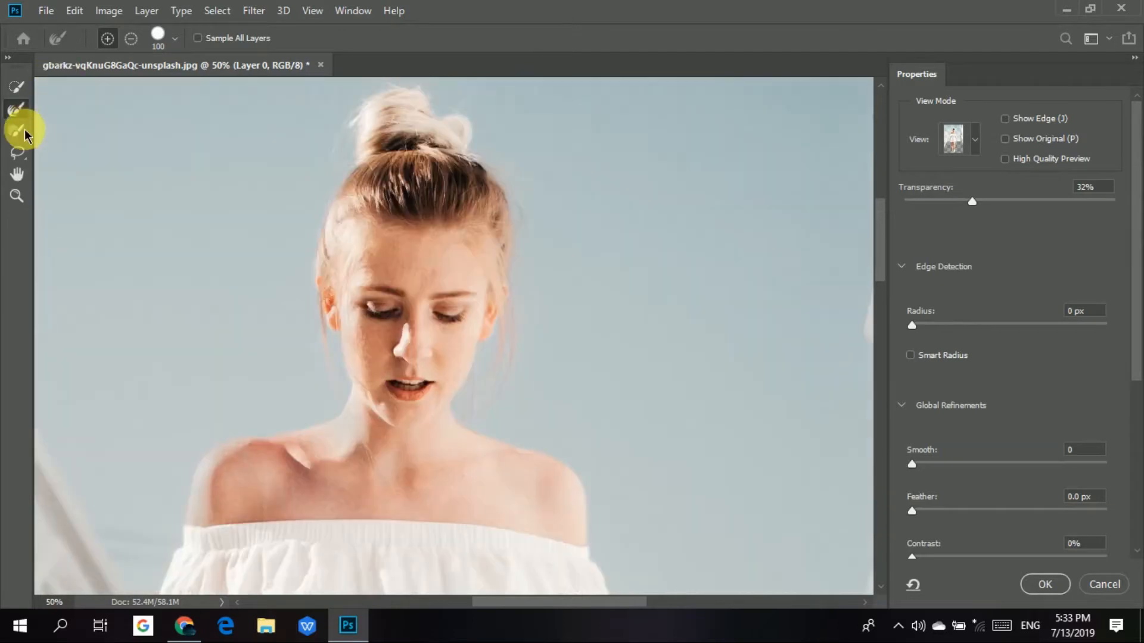
pyautogui.scroll(1, 483, 177)
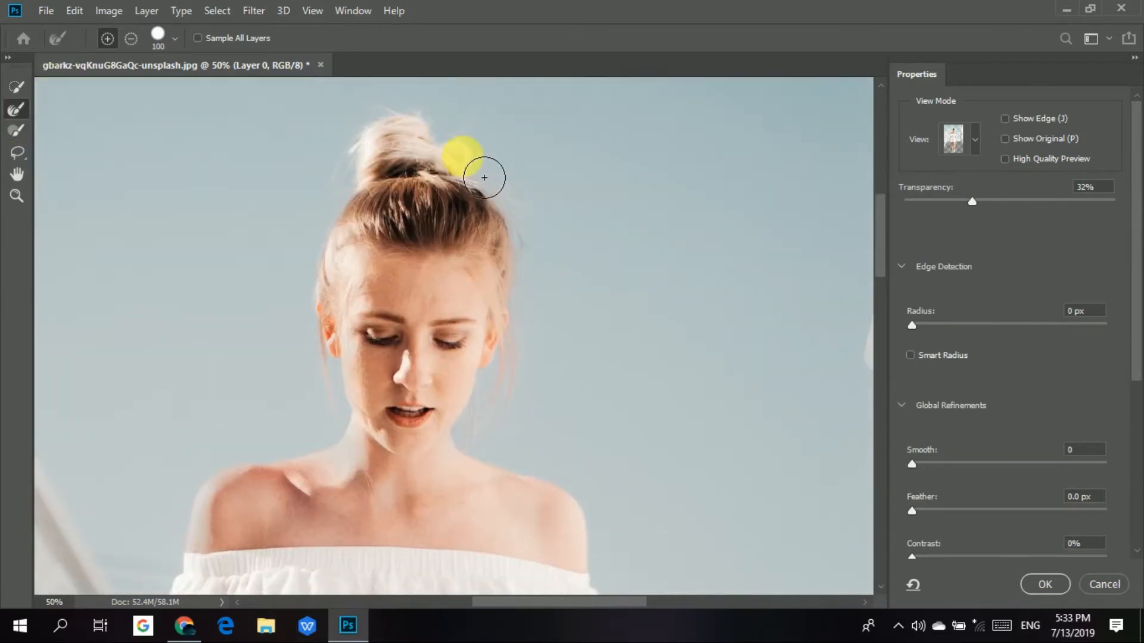
pyautogui.moveTo(464, 176)
pyautogui.mouseDown()
pyautogui.moveTo(458, 202)
pyautogui.moveTo(427, 175)
pyautogui.moveTo(420, 200)
pyautogui.moveTo(448, 215)
pyautogui.moveTo(467, 212)
pyautogui.moveTo(471, 176)
pyautogui.moveTo(434, 203)
pyautogui.moveTo(428, 225)
pyautogui.moveTo(437, 186)
pyautogui.moveTo(473, 197)
pyautogui.moveTo(500, 128)
pyautogui.moveTo(490, 126)
pyautogui.moveTo(476, 176)
pyautogui.moveTo(403, 179)
pyautogui.moveTo(426, 165)
pyautogui.moveTo(515, 455)
pyautogui.mouseUp()
# Refine the selection edges around the ankles and white shoes with the size 100 Refine Edge Brush.
pyautogui.scroll(-1, 476, 243)
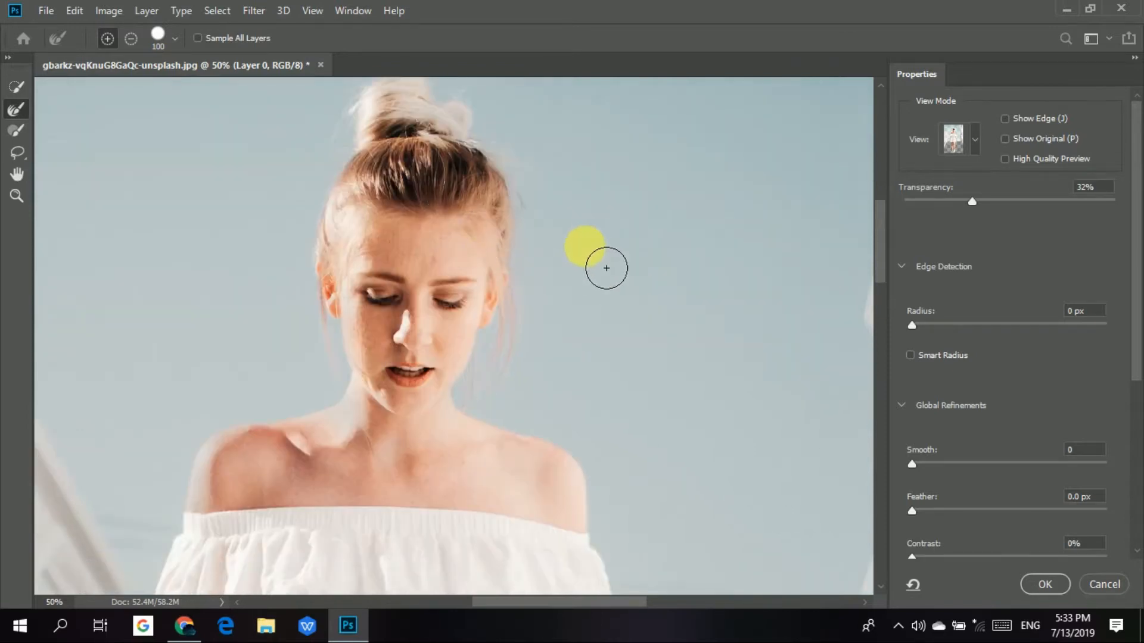
pyautogui.scroll(-20, 606, 268)
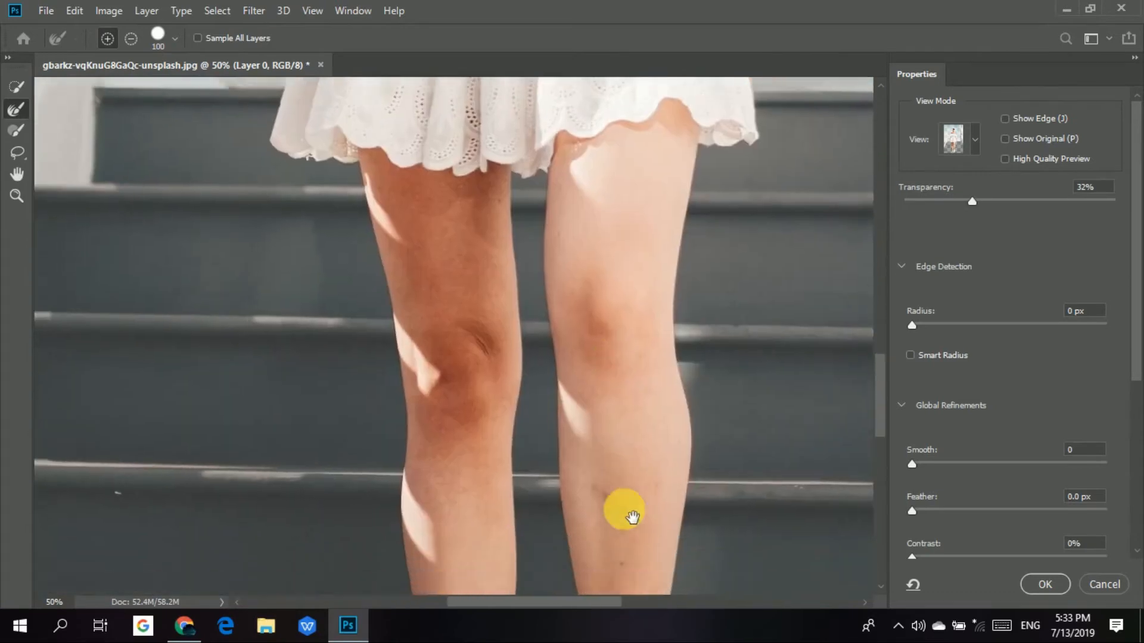
pyautogui.scroll(-9, 632, 517)
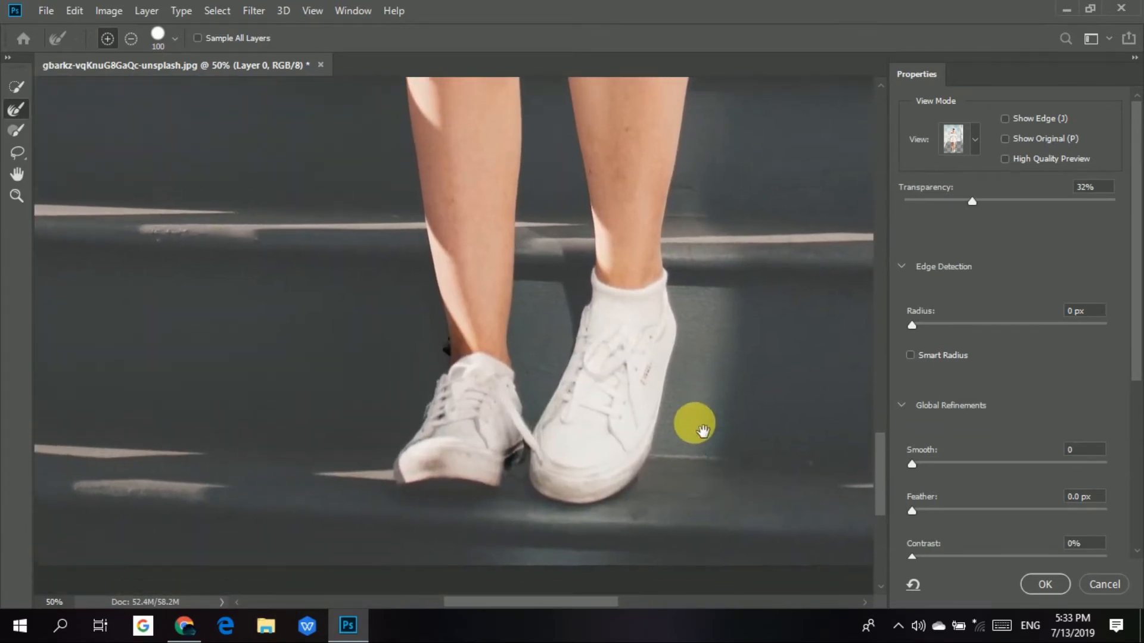
pyautogui.moveTo(703, 432); pyautogui.dragTo(698, 447)
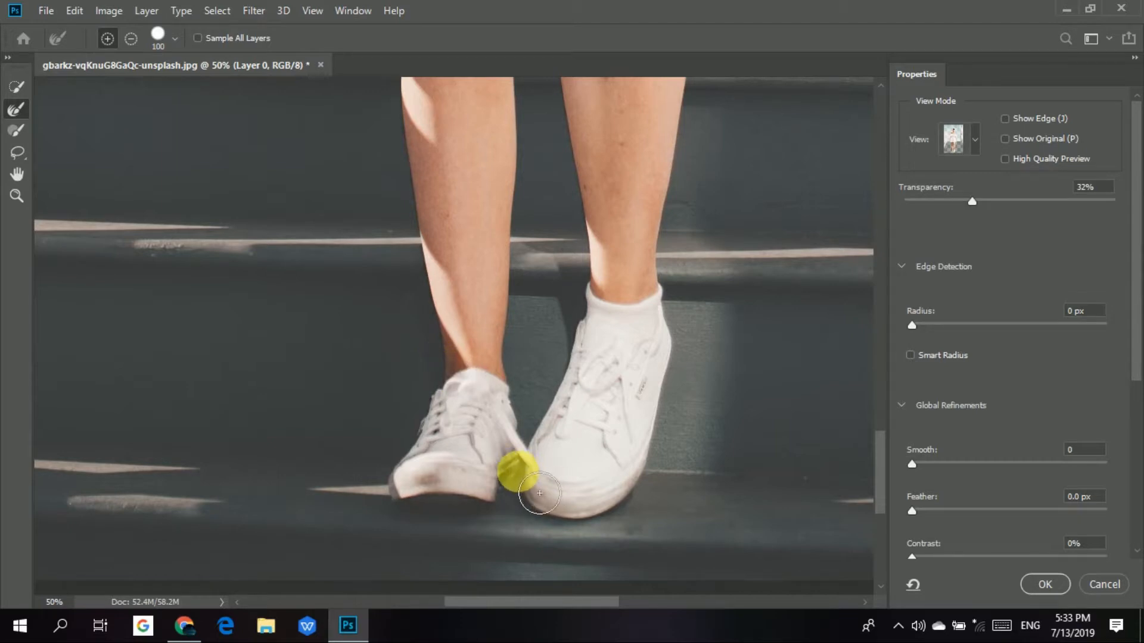
# Examine the refined edges from the legs up to the hair bun, and the whole figure.
pyautogui.scroll(9, 733, 383)
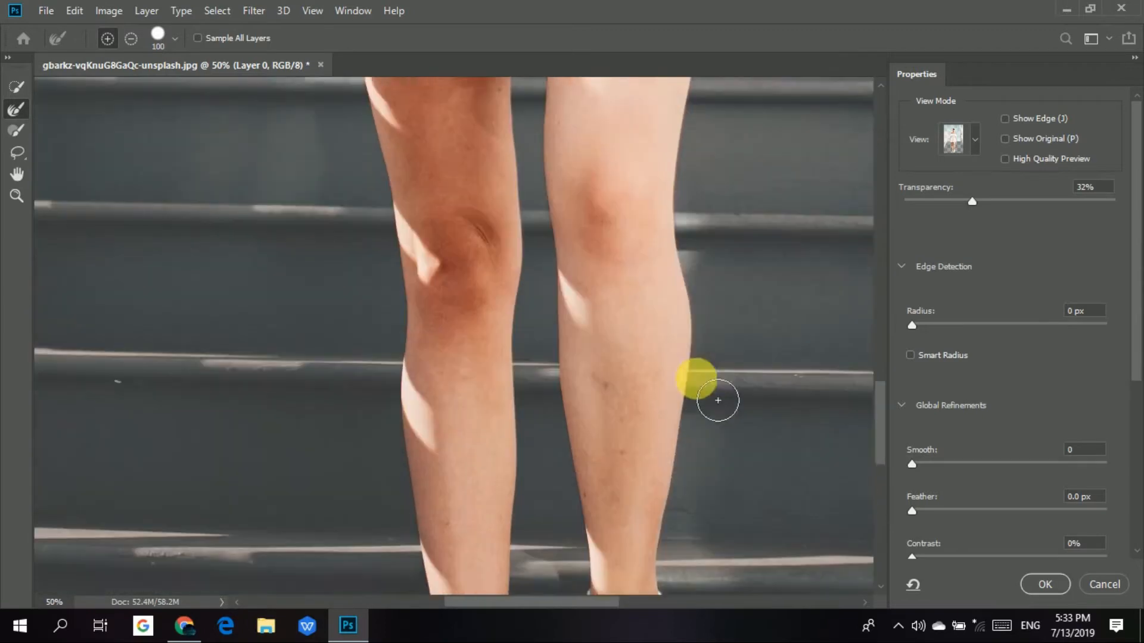
pyautogui.scroll(10, 718, 401)
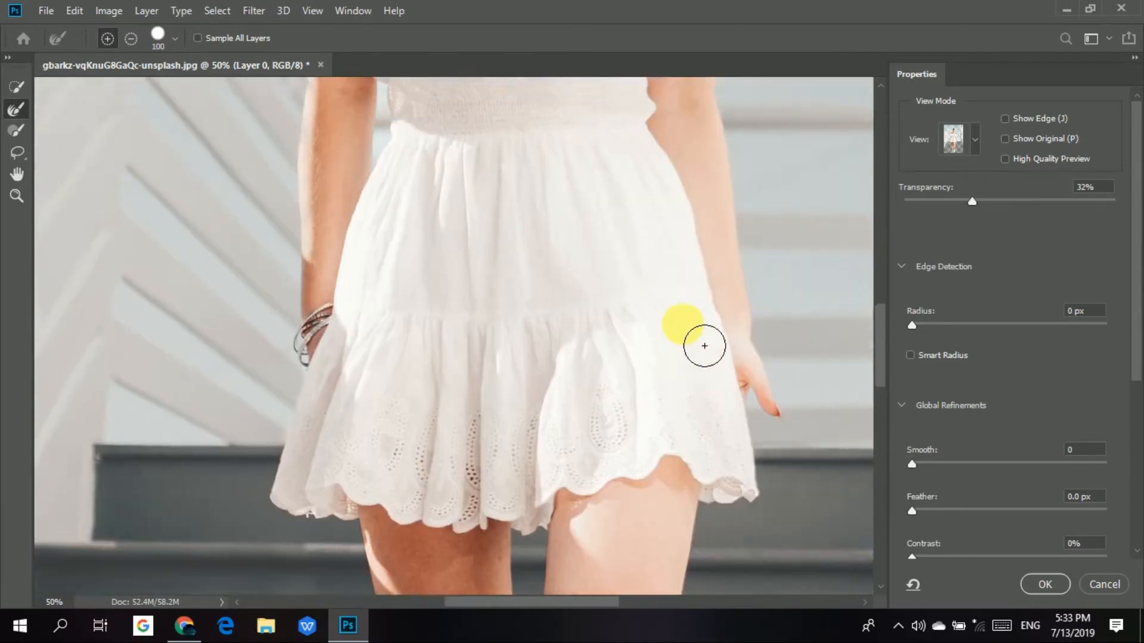
pyautogui.scroll(10, 705, 346)
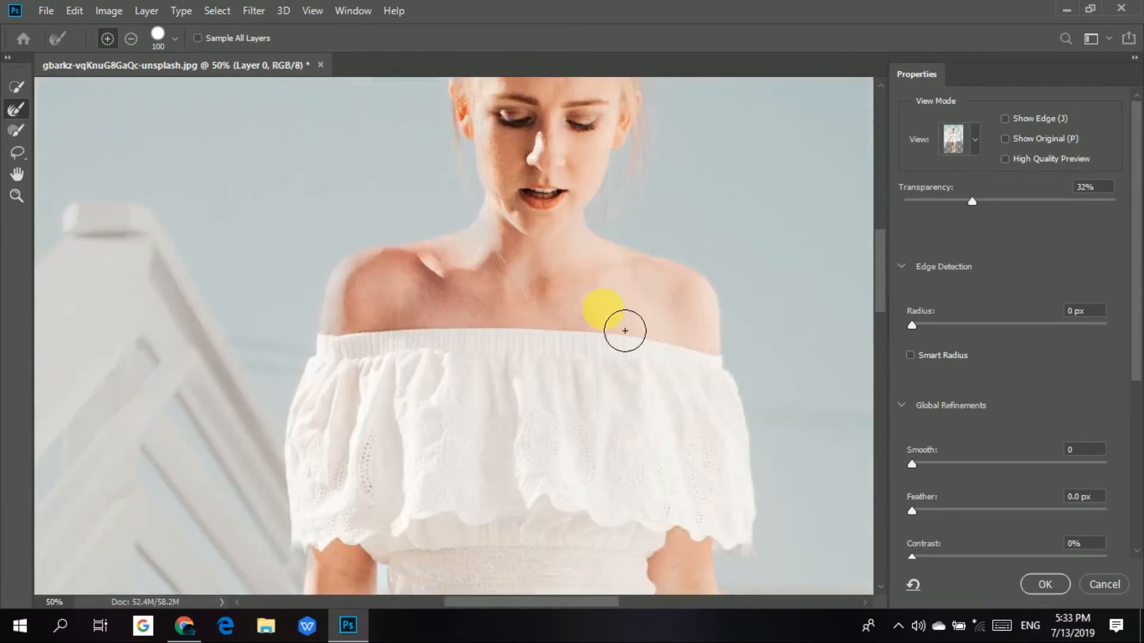
pyautogui.scroll(2, 625, 331)
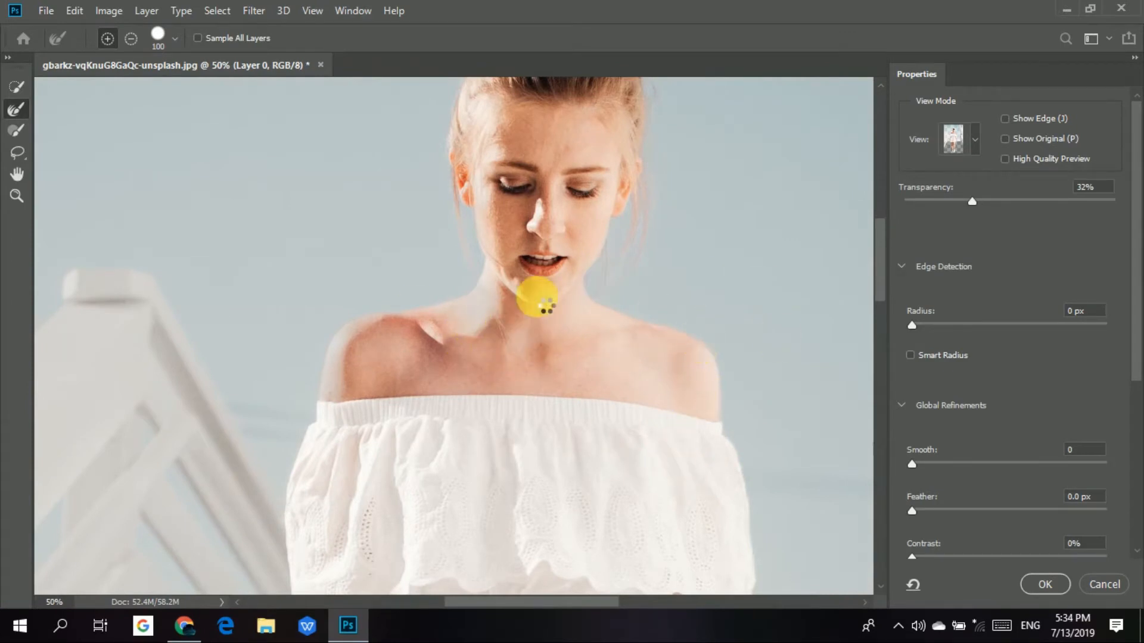
pyautogui.scroll(9, 518, 84)
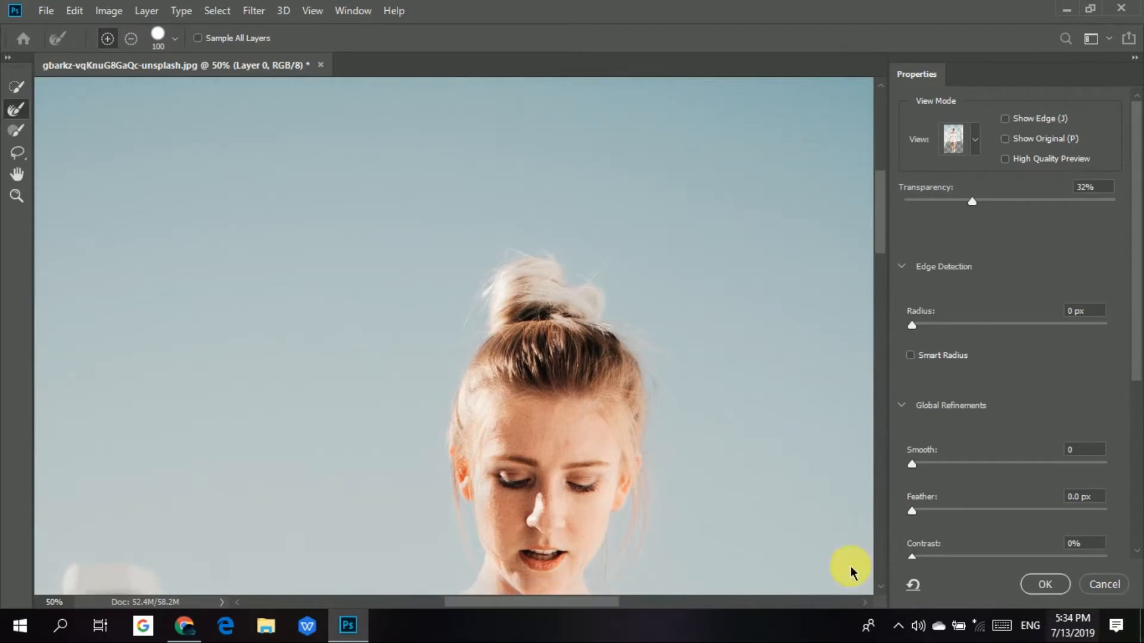
pyautogui.scroll(-2, 634, 332)
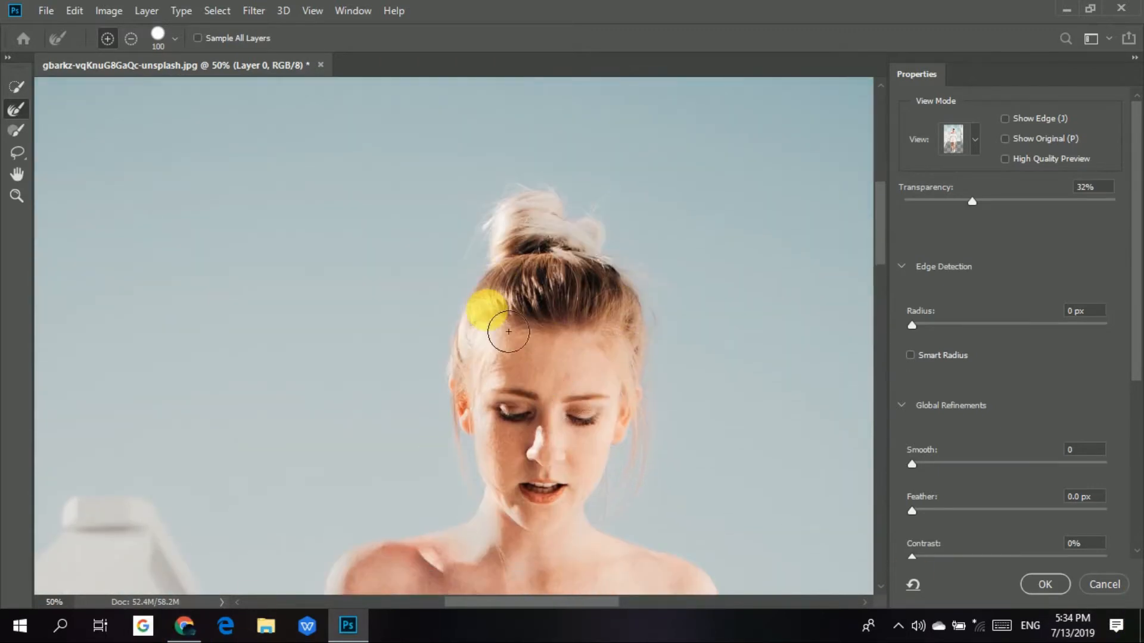
pyautogui.scroll(-5, 508, 332)
pyautogui.hotkey('ctrl', '0')
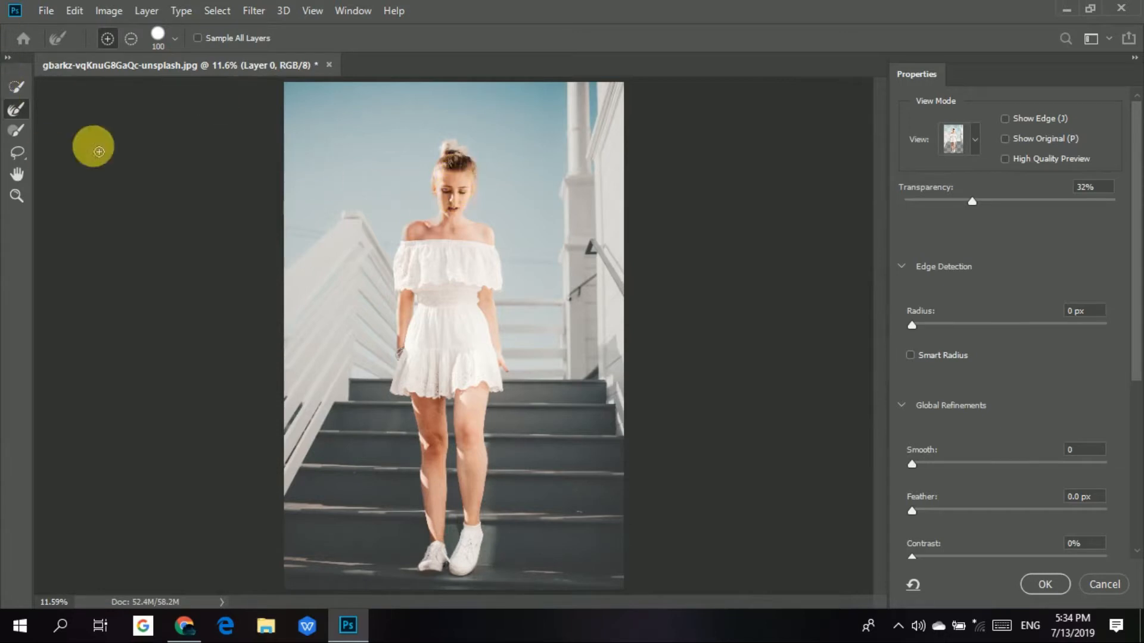
# Switch to the Brush tool at size 10 and try a stroke over the background beside the dress.
pyautogui.click(16, 133)
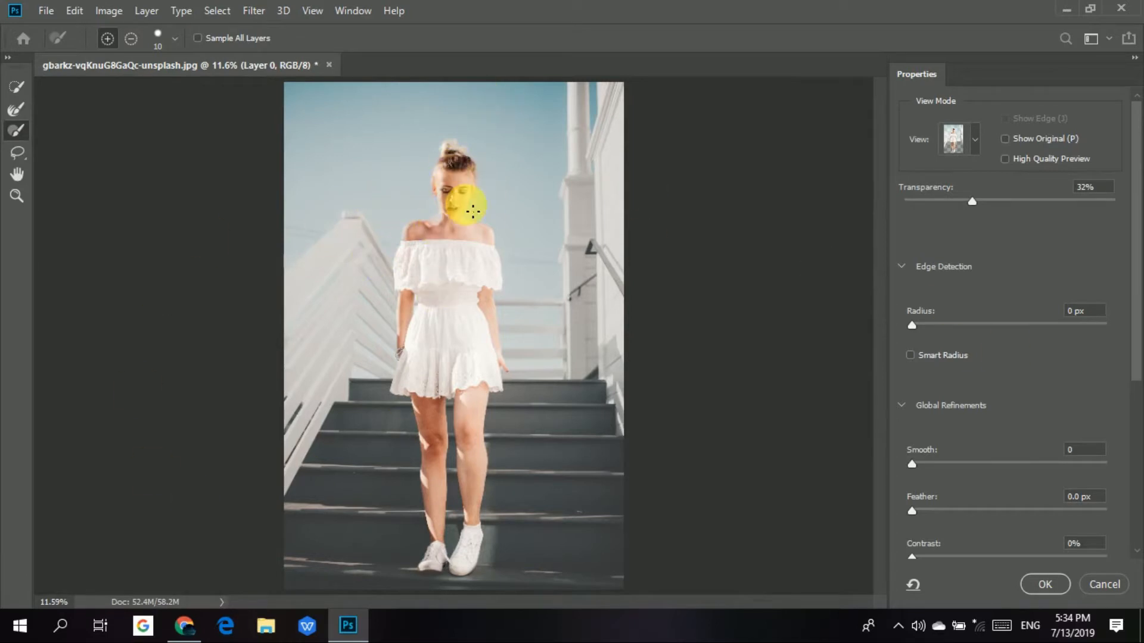
pyautogui.hotkey('ctrl', '+')
pyautogui.hotkey('ctrl', '+')
pyautogui.hotkey('ctrl', '+')
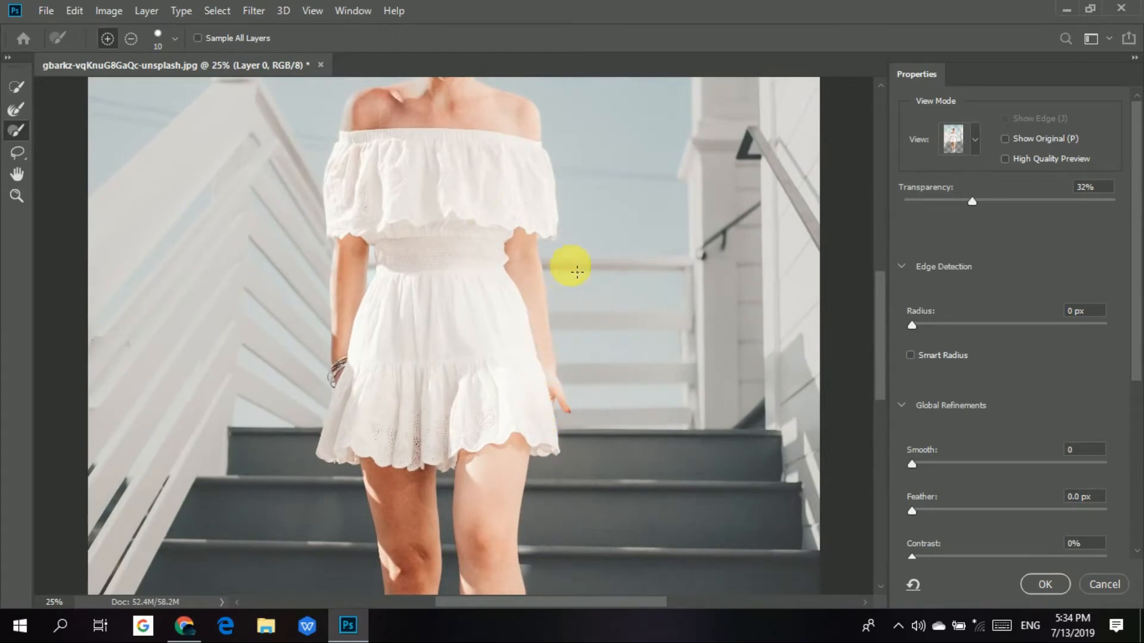
pyautogui.moveTo(583, 241); pyautogui.dragTo(642, 312)
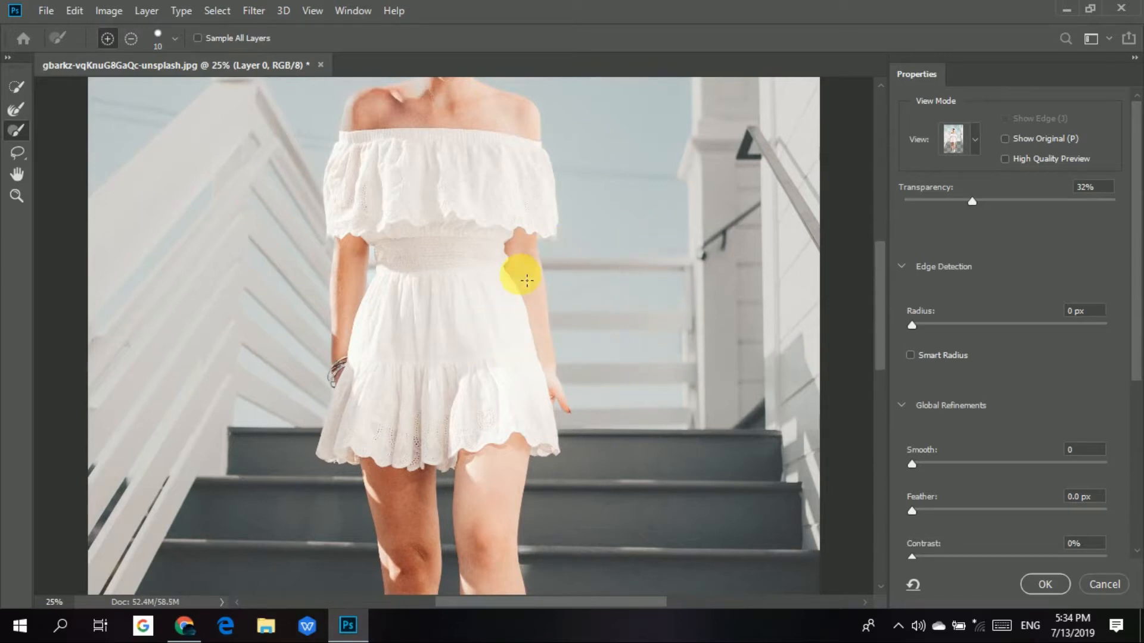
# Enlarge the Brush to size 25 and brush over the woman's chest and white dress within the selection.
pyautogui.scroll(3, 521, 272)
pyautogui.hotkey('ctrl', '+')
pyautogui.hotkey('ctrl', '+')
pyautogui.hotkey('ctrl', '+')
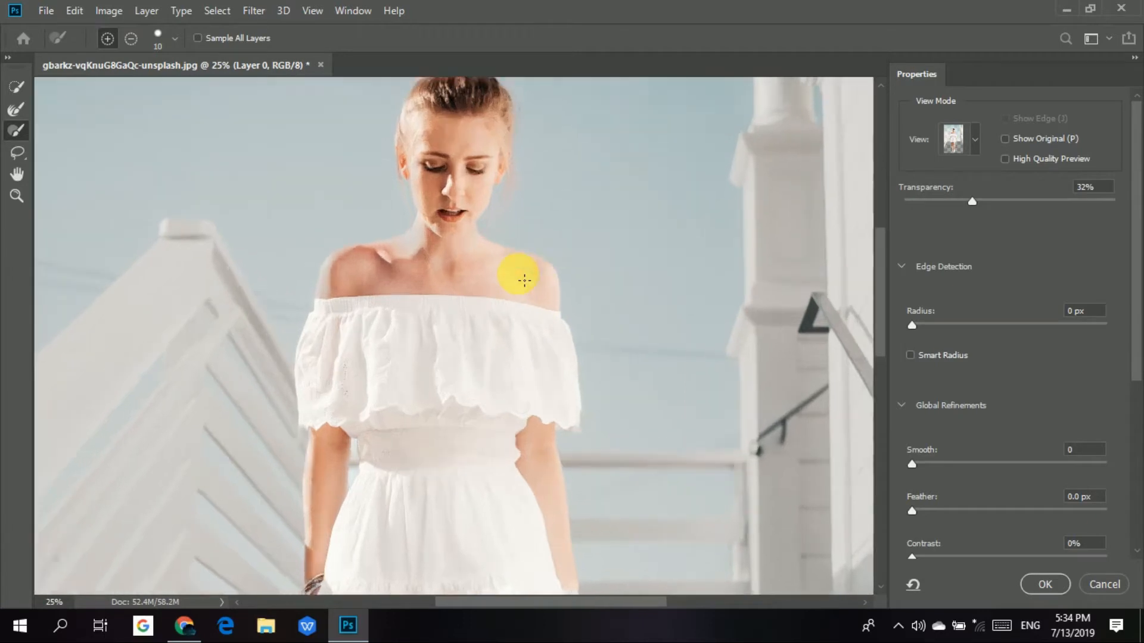
pyautogui.moveTo(573, 149); pyautogui.dragTo(445, 632)
pyautogui.moveTo(461, 560)
pyautogui.mouseDown()
pyautogui.moveTo(527, 452)
pyautogui.moveTo(587, 326)
pyautogui.moveTo(379, 381)
pyautogui.moveTo(374, 441)
pyautogui.moveTo(386, 410)
pyautogui.moveTo(344, 420)
pyautogui.moveTo(279, 408)
pyautogui.moveTo(315, 410)
pyautogui.moveTo(403, 460)
pyautogui.moveTo(410, 448)
pyautogui.moveTo(349, 438)
pyautogui.moveTo(285, 401)
pyautogui.moveTo(326, 440)
pyautogui.moveTo(310, 405)
pyautogui.moveTo(315, 424)
pyautogui.moveTo(319, 403)
pyautogui.moveTo(505, 522)
pyautogui.moveTo(488, 487)
pyautogui.moveTo(434, 477)
pyautogui.moveTo(414, 496)
pyautogui.mouseUp()
pyautogui.press(']')
pyautogui.press(']')
pyautogui.press(']')
pyautogui.moveTo(469, 429); pyautogui.dragTo(511, 260)
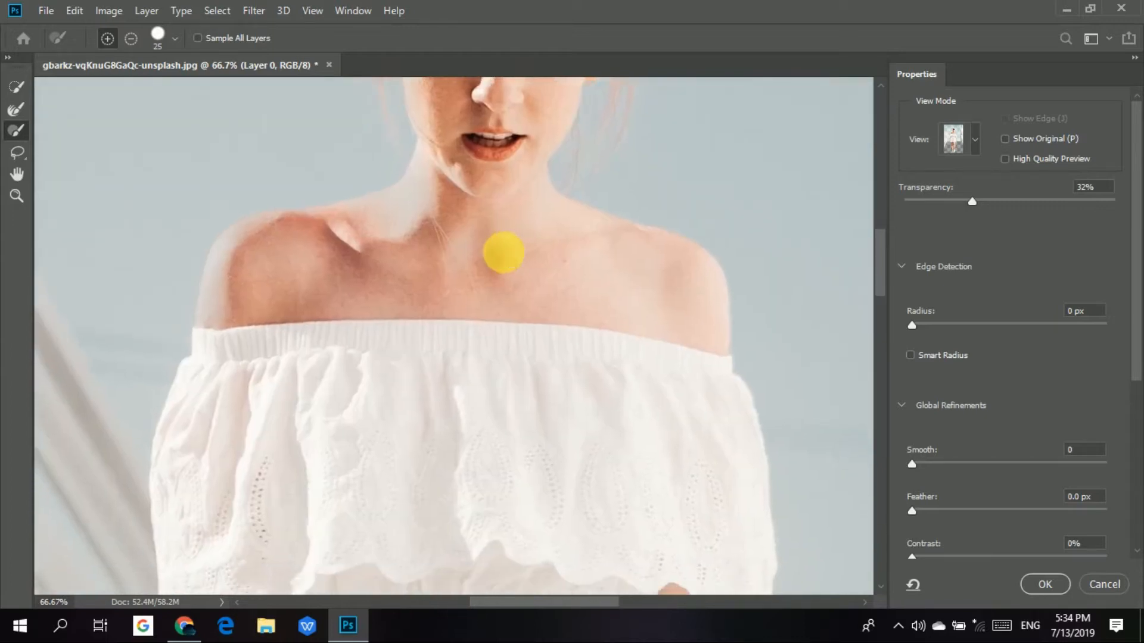
pyautogui.moveTo(562, 396); pyautogui.dragTo(570, 334)
pyautogui.scroll(-10, 604, 389)
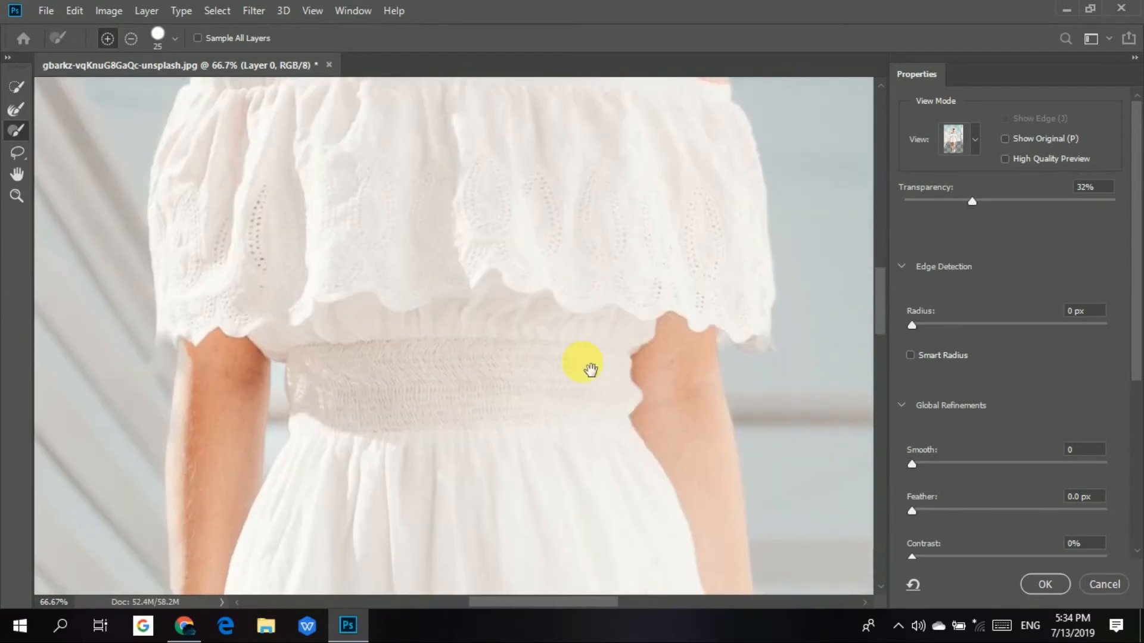
pyautogui.scroll(-10, 578, 228)
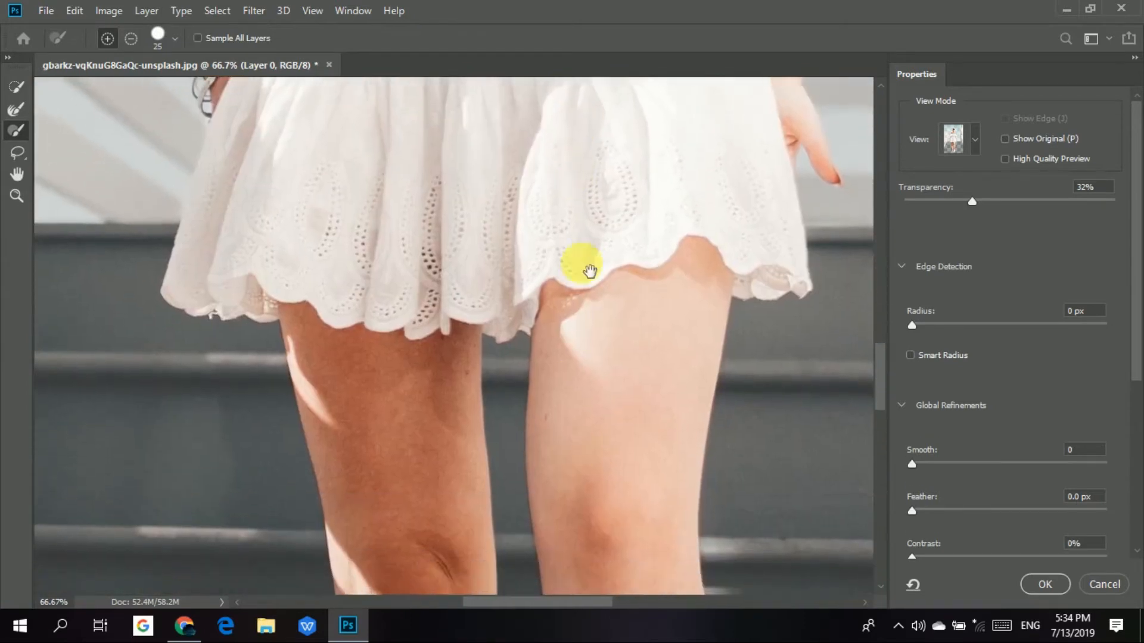
pyautogui.scroll(12, 666, 295)
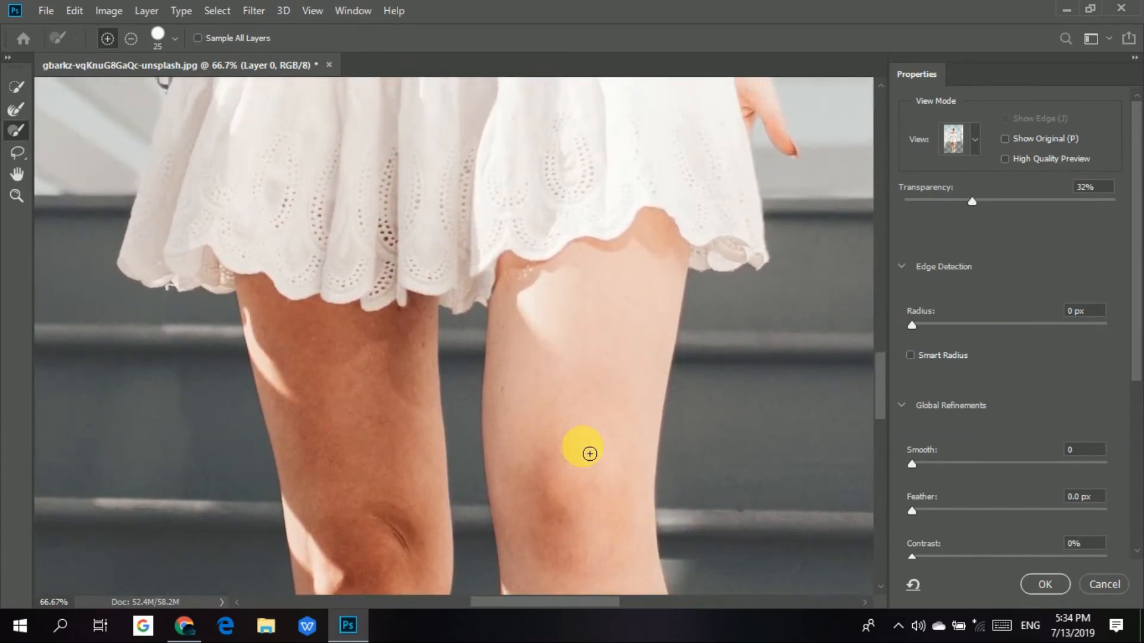
# Try adding freehand Lasso areas of background on both sides of the woman's upper body to the selection.
pyautogui.hotkey('ctrl', '0')
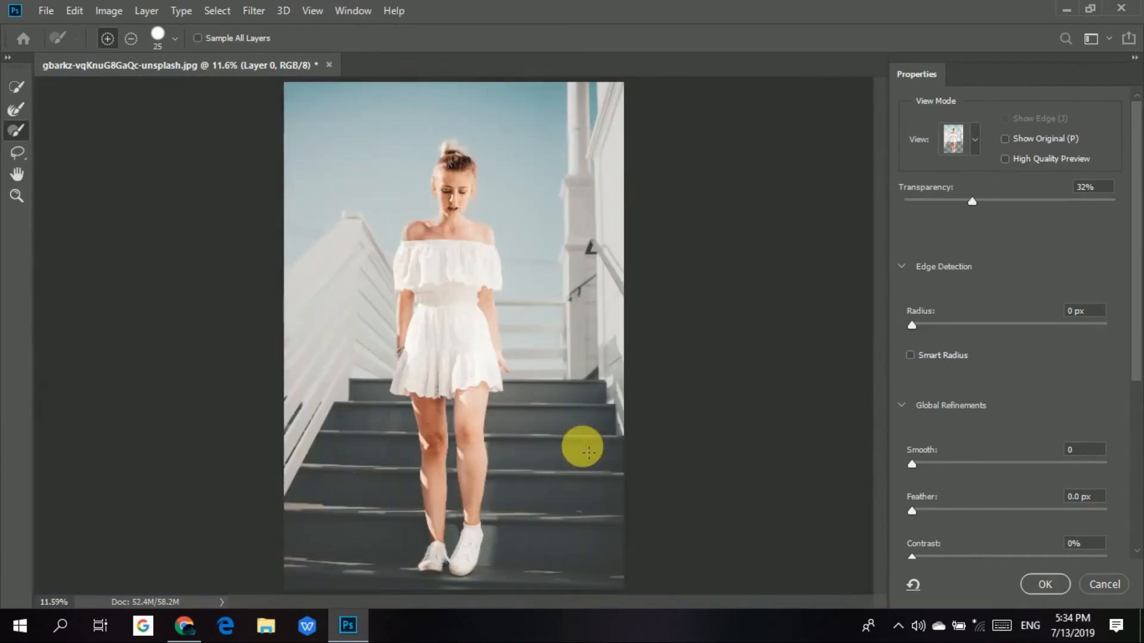
pyautogui.click(18, 156)
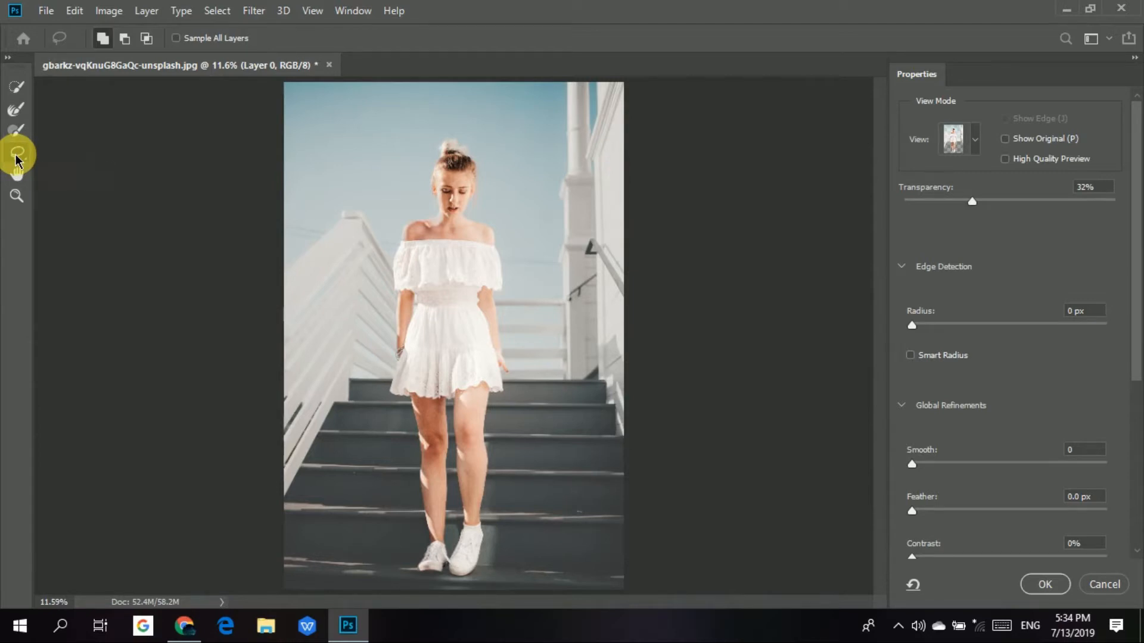
pyautogui.rightClick(17, 156)
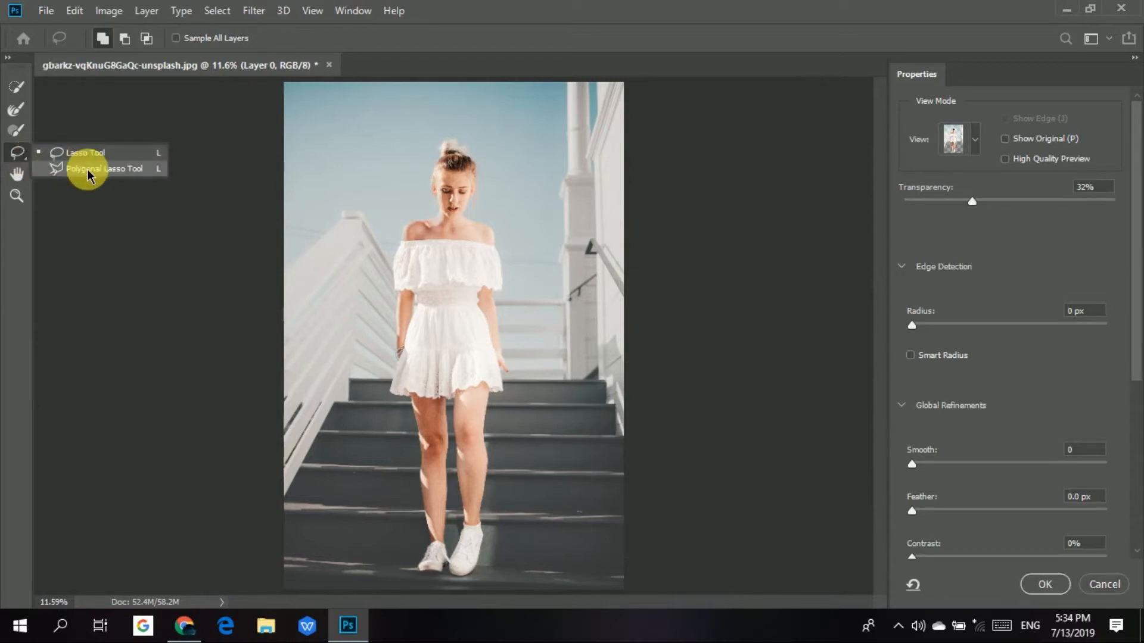
pyautogui.click(88, 150)
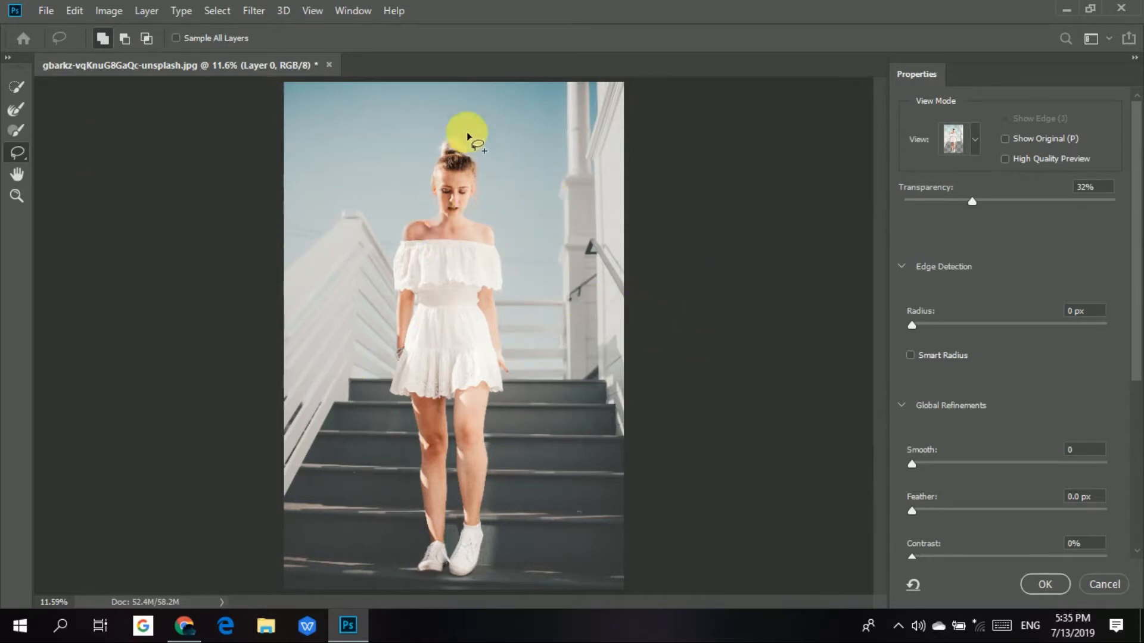
pyautogui.moveTo(519, 221)
pyautogui.mouseDown()
pyautogui.moveTo(466, 227)
pyautogui.moveTo(442, 316)
pyautogui.moveTo(488, 340)
pyautogui.moveTo(565, 250)
pyautogui.moveTo(497, 221)
pyautogui.moveTo(530, 328)
pyautogui.mouseUp()
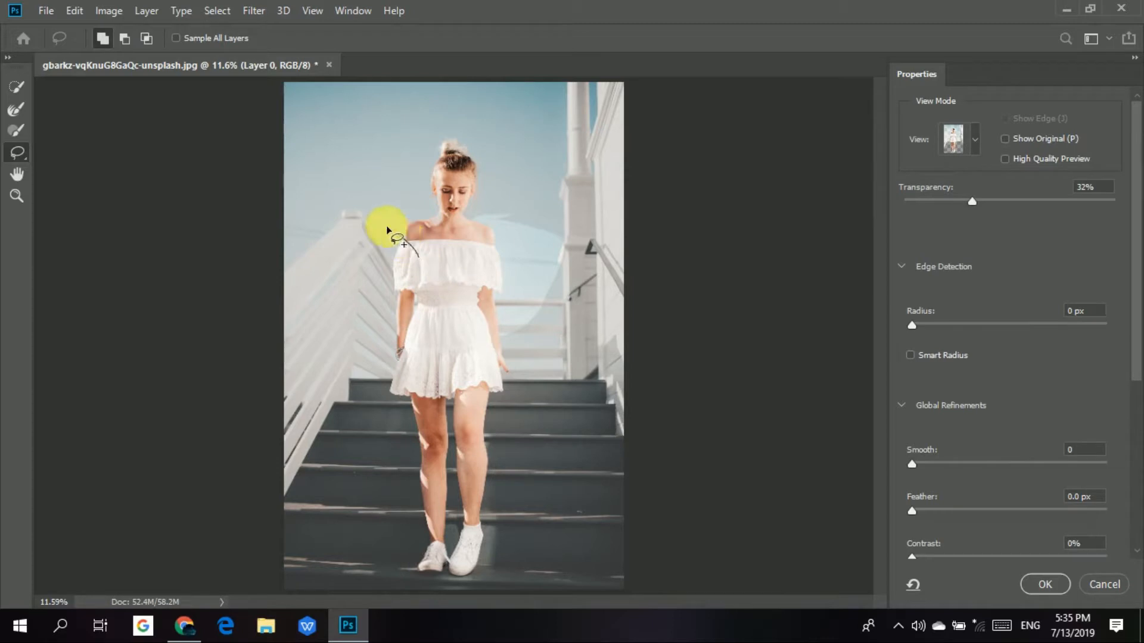
pyautogui.moveTo(328, 326)
pyautogui.mouseDown()
pyautogui.moveTo(411, 305)
pyautogui.moveTo(427, 256)
pyautogui.mouseUp()
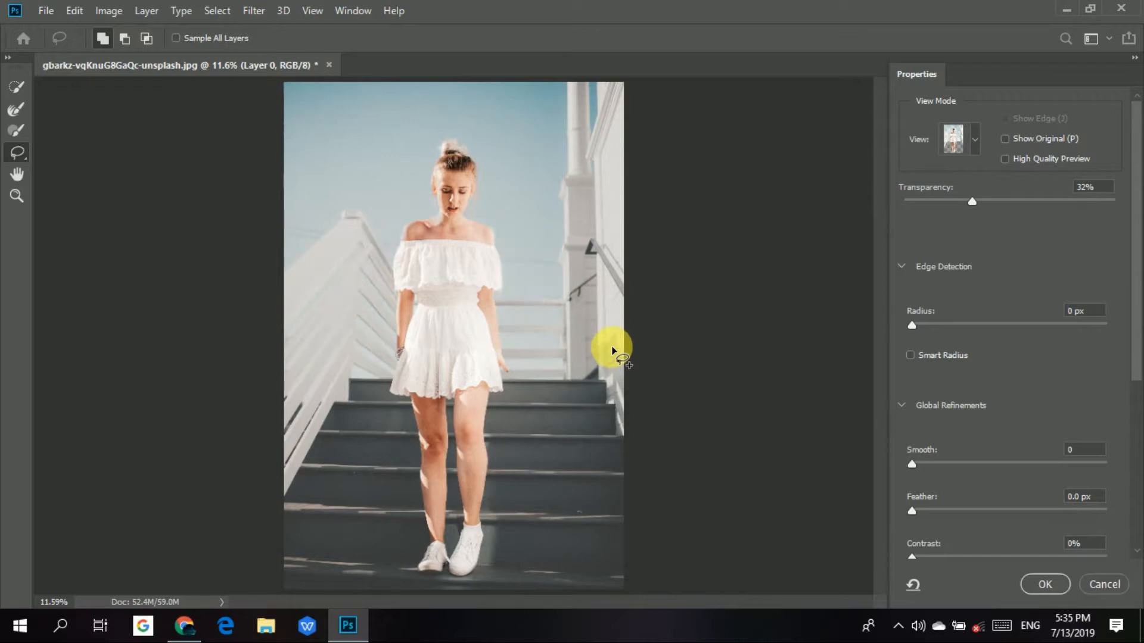
# Try freehand Lasso loops around the woman in subtract mode and in intersect mode.
pyautogui.click(126, 40)
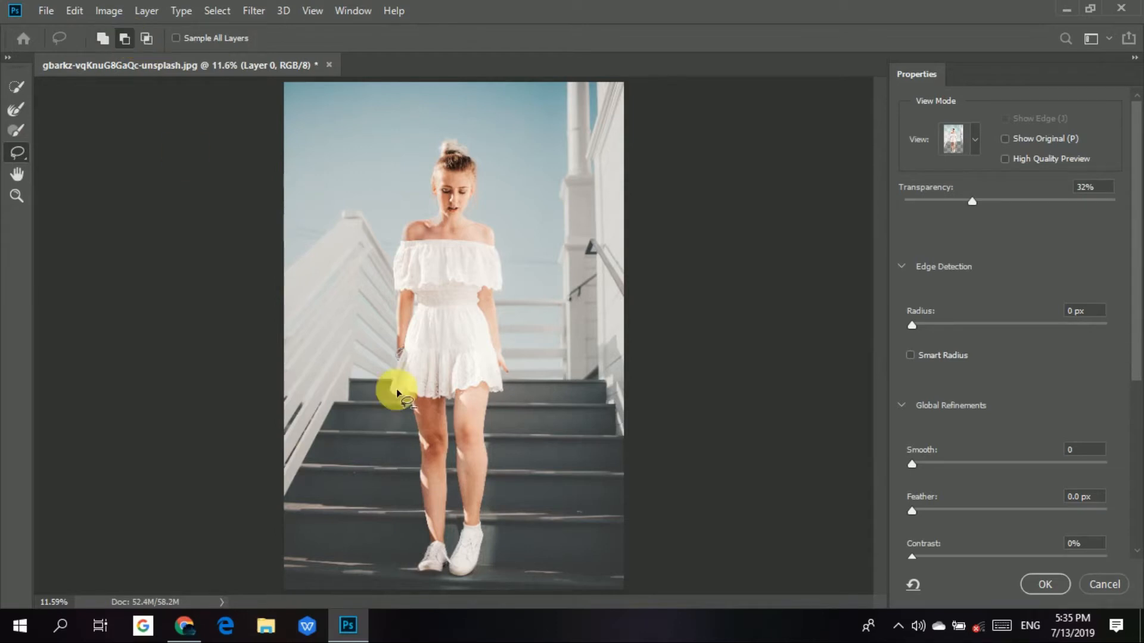
pyautogui.moveTo(510, 205)
pyautogui.mouseDown()
pyautogui.moveTo(414, 214)
pyautogui.moveTo(400, 314)
pyautogui.moveTo(425, 364)
pyautogui.moveTo(537, 362)
pyautogui.moveTo(559, 242)
pyautogui.moveTo(507, 200)
pyautogui.mouseUp()
pyautogui.click(146, 38)
pyautogui.moveTo(341, 137)
pyautogui.mouseDown()
pyautogui.moveTo(331, 192)
pyautogui.moveTo(518, 337)
pyautogui.moveTo(524, 128)
pyautogui.moveTo(336, 117)
pyautogui.moveTo(346, 118)
pyautogui.mouseUp()
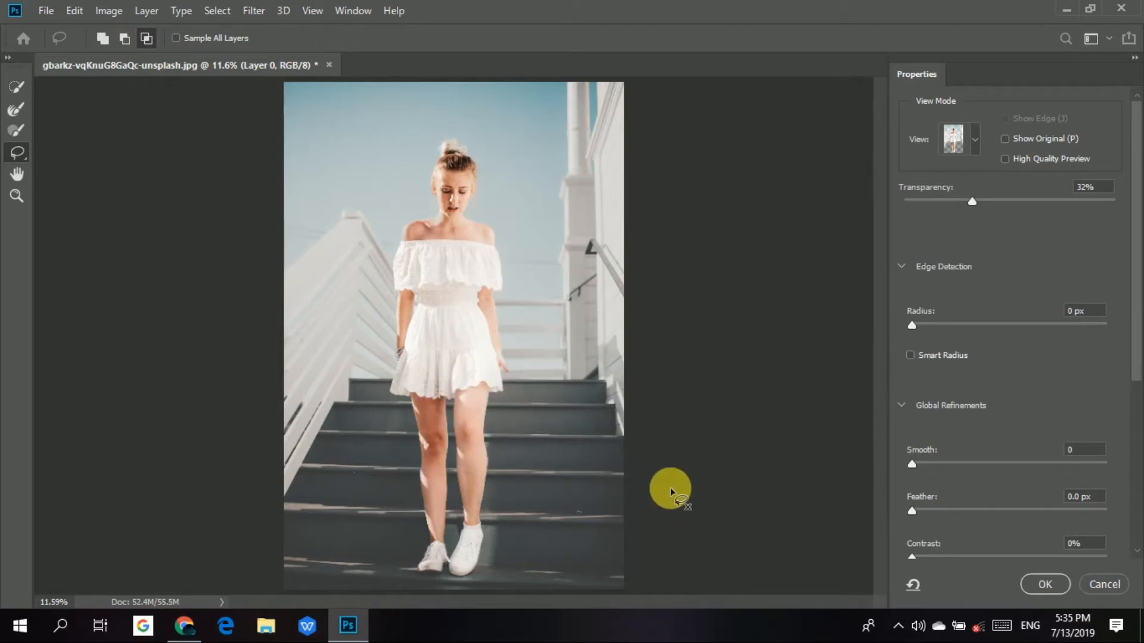
# Examine the cutout close up around the face, shoulders and dress using the Hand and Zoom tools.
pyautogui.click(17, 173)
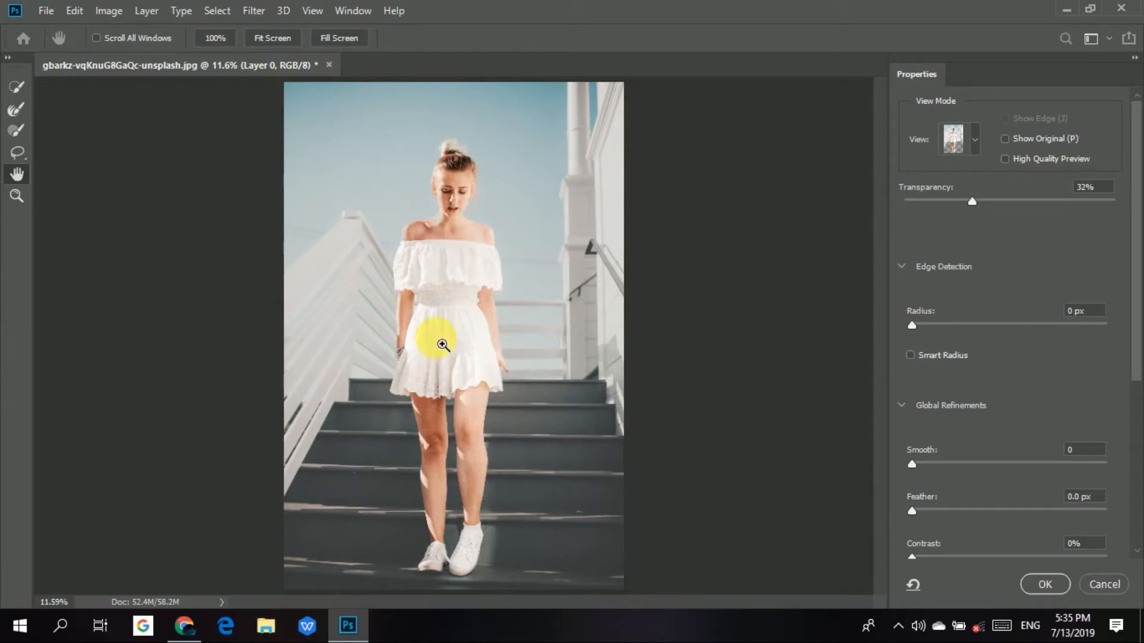
pyautogui.hotkey('ctrl', '+')
pyautogui.hotkey('ctrl', '+')
pyautogui.hotkey('ctrl', '+')
pyautogui.hotkey('ctrl', '+')
pyautogui.hotkey('ctrl', '+')
pyautogui.moveTo(442, 344); pyautogui.dragTo(498, 148)
pyautogui.moveTo(519, 417); pyautogui.dragTo(595, 264)
pyautogui.moveTo(517, 581); pyautogui.dragTo(486, 244)
pyautogui.moveTo(594, 238); pyautogui.dragTo(582, 511)
pyautogui.moveTo(631, 227); pyautogui.dragTo(653, 508)
pyautogui.moveTo(489, 197); pyautogui.dragTo(580, 332)
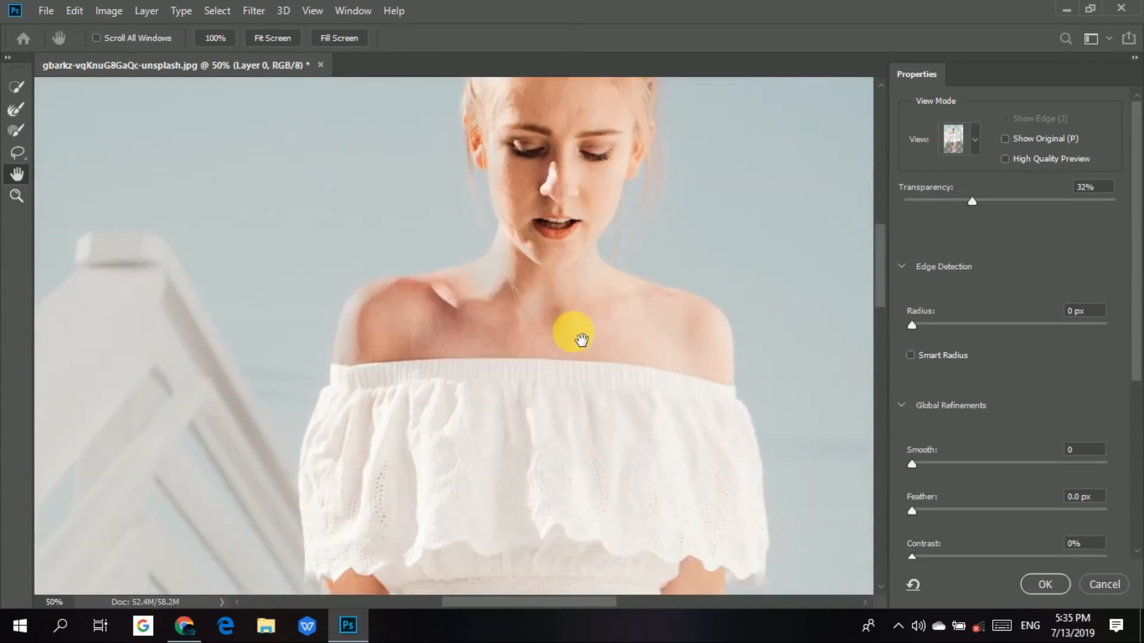
pyautogui.click(9, 201)
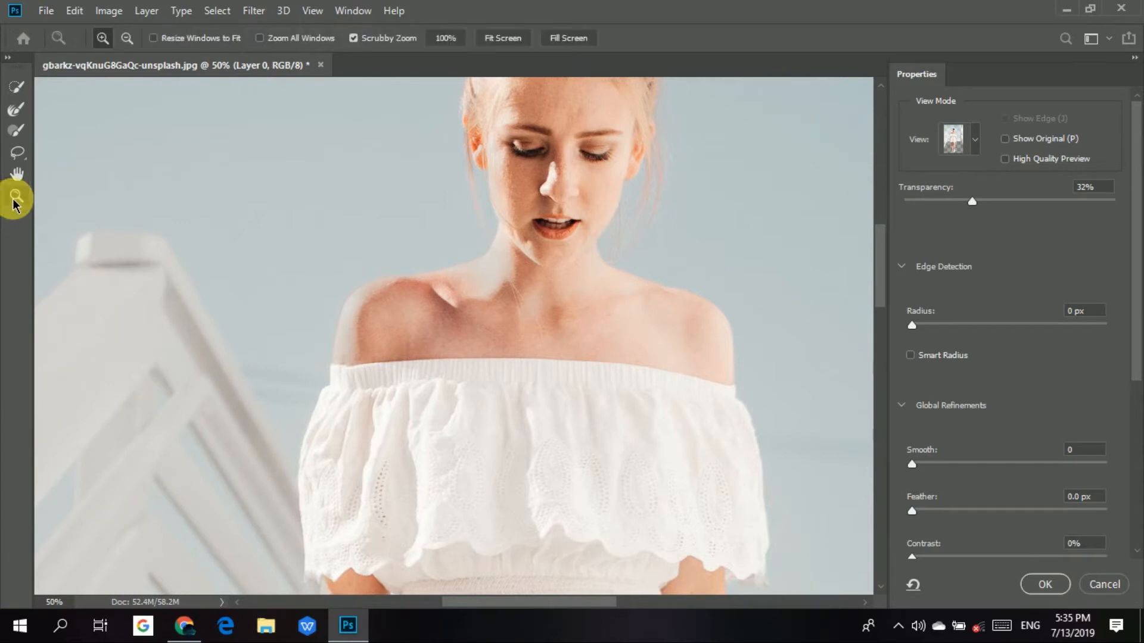
pyautogui.moveTo(556, 404)
pyautogui.mouseDown()
pyautogui.moveTo(439, 327)
pyautogui.moveTo(766, 523)
pyautogui.moveTo(279, 269)
pyautogui.moveTo(812, 562)
pyautogui.moveTo(679, 475)
pyautogui.moveTo(530, 406)
pyautogui.moveTo(548, 416)
pyautogui.mouseUp()
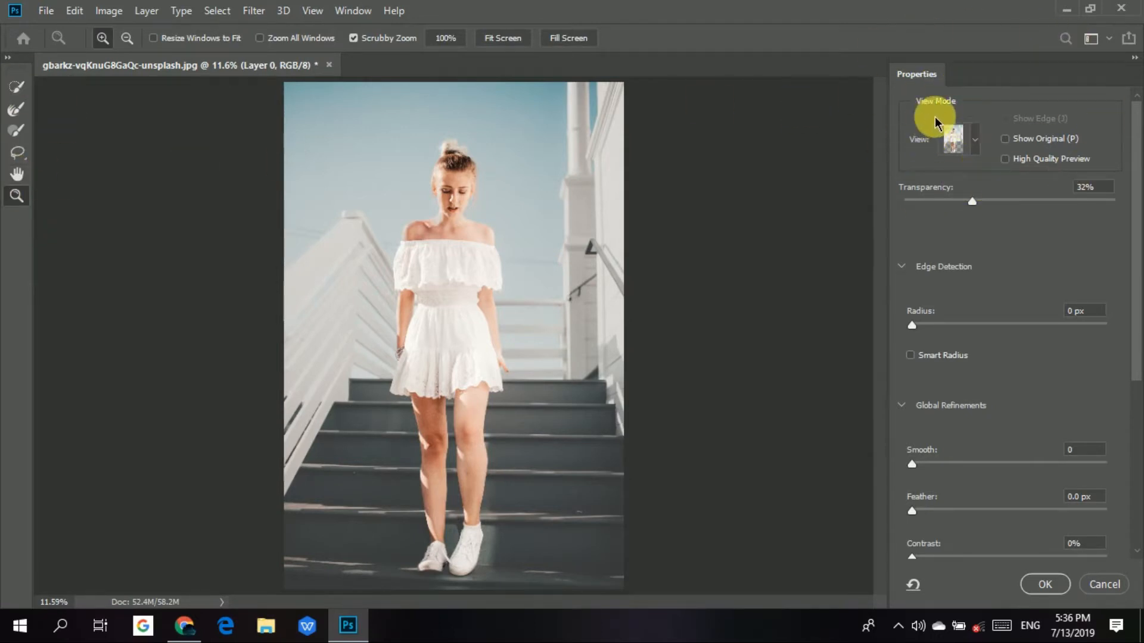
# Preview the selection outline around the woman in Marching Ants view.
pyautogui.click(976, 142)
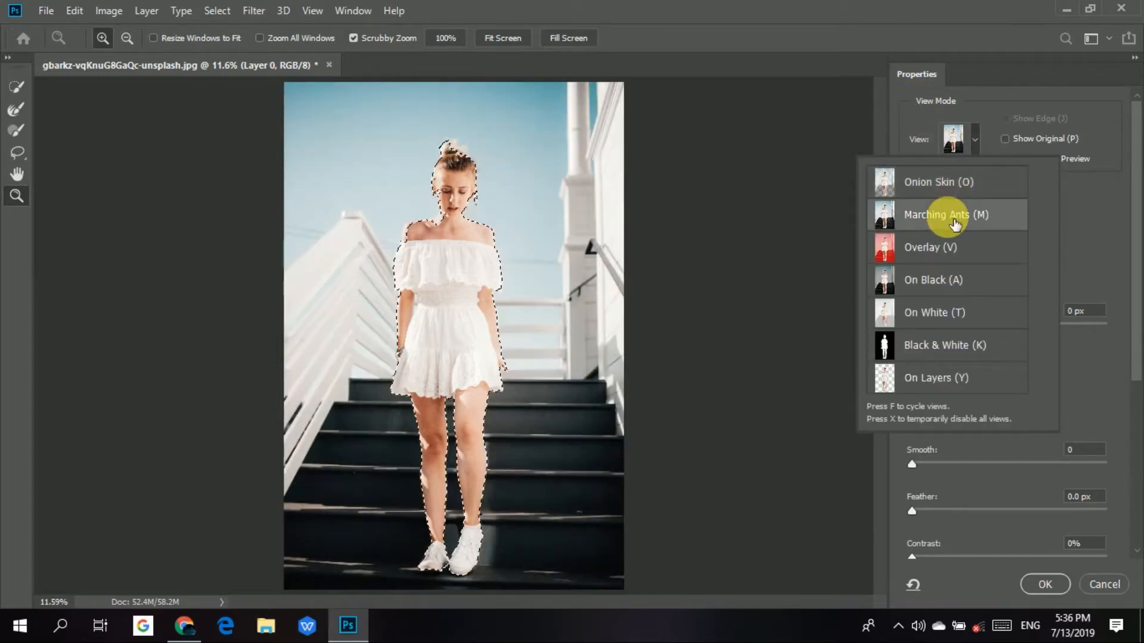
pyautogui.click(489, 209)
pyautogui.moveTo(506, 212); pyautogui.dragTo(519, 223)
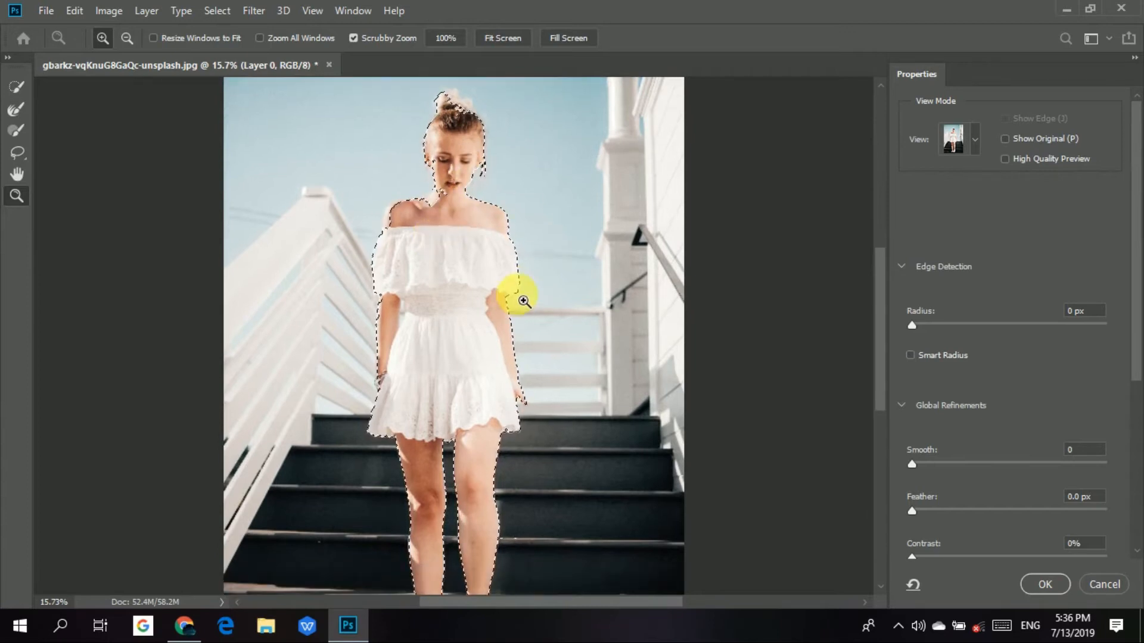
# Preview the selection in Overlay view and check the masked area around the whole figure.
pyautogui.click(977, 144)
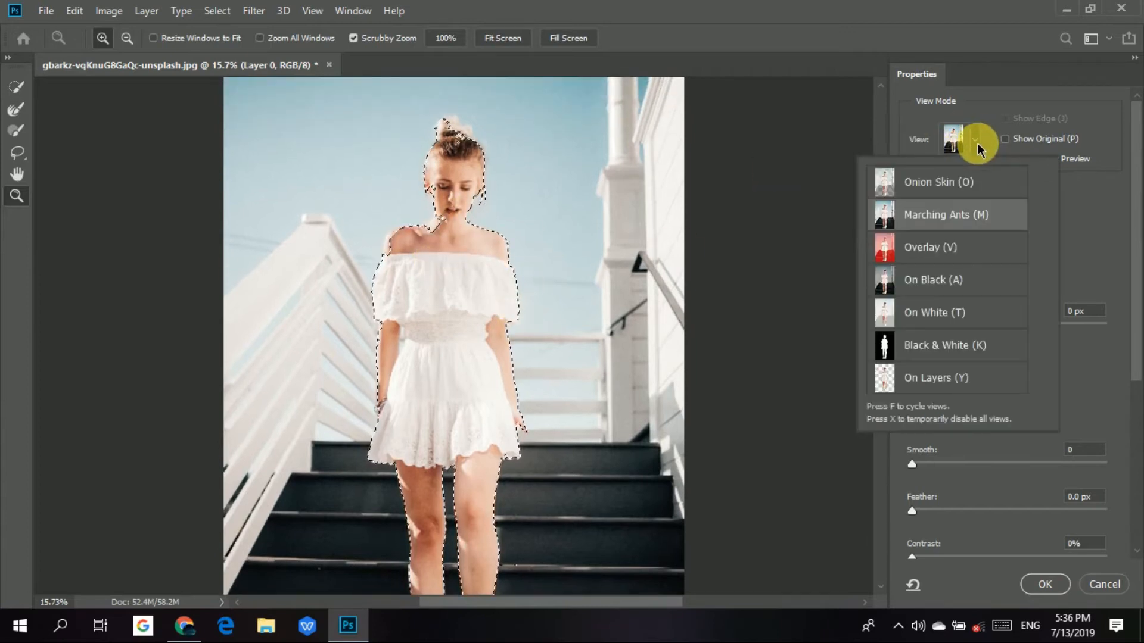
pyautogui.click(946, 255)
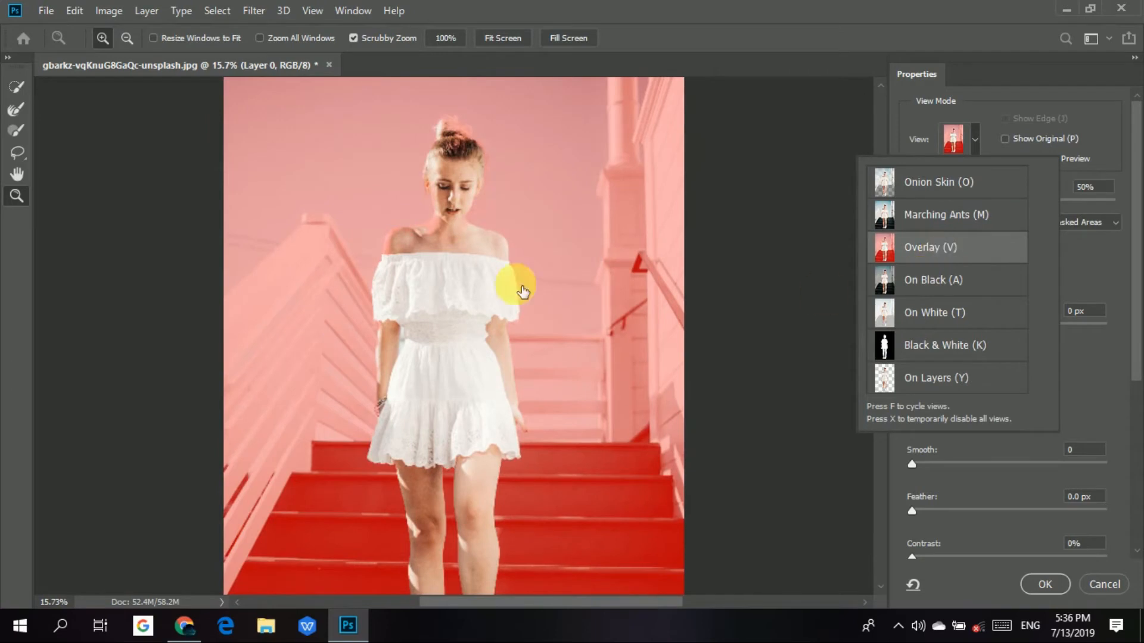
pyautogui.scroll(-6, 588, 280)
pyautogui.scroll(4, 554, 371)
pyautogui.scroll(5, 536, 381)
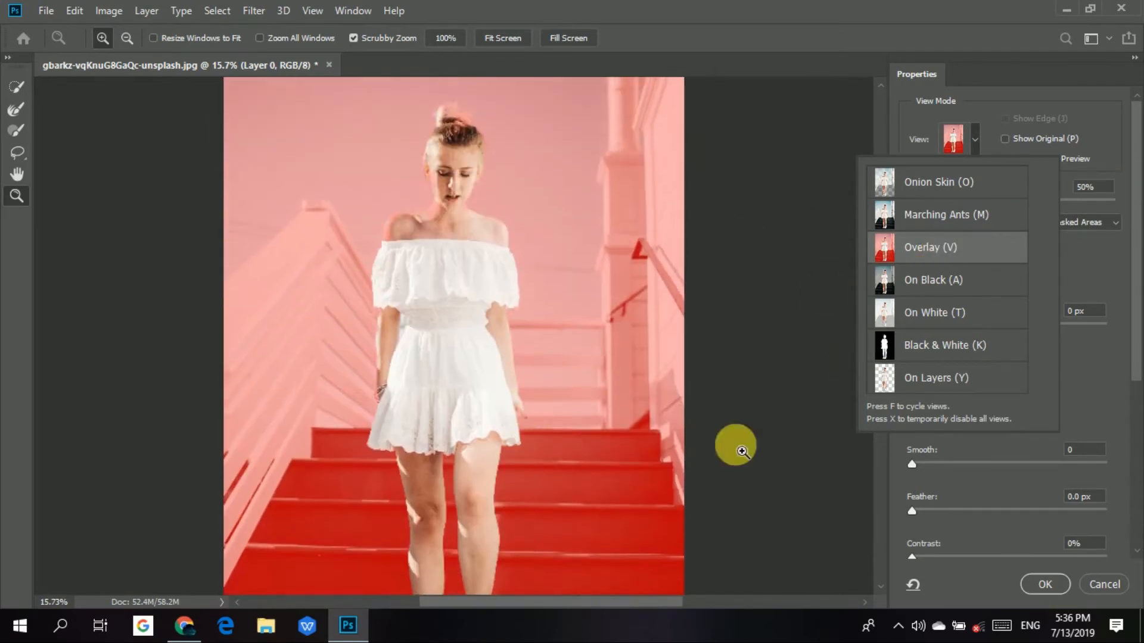
pyautogui.scroll(-4, 775, 417)
# Preview the cutout in On Black view and in On White view.
pyautogui.click(918, 294)
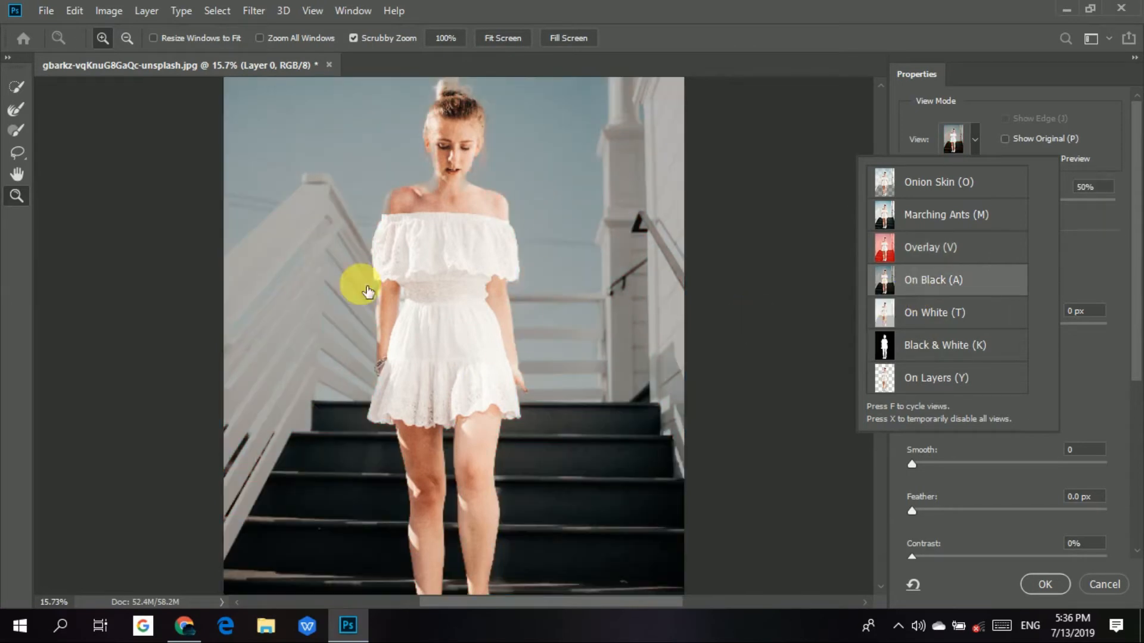
pyautogui.scroll(-3, 587, 256)
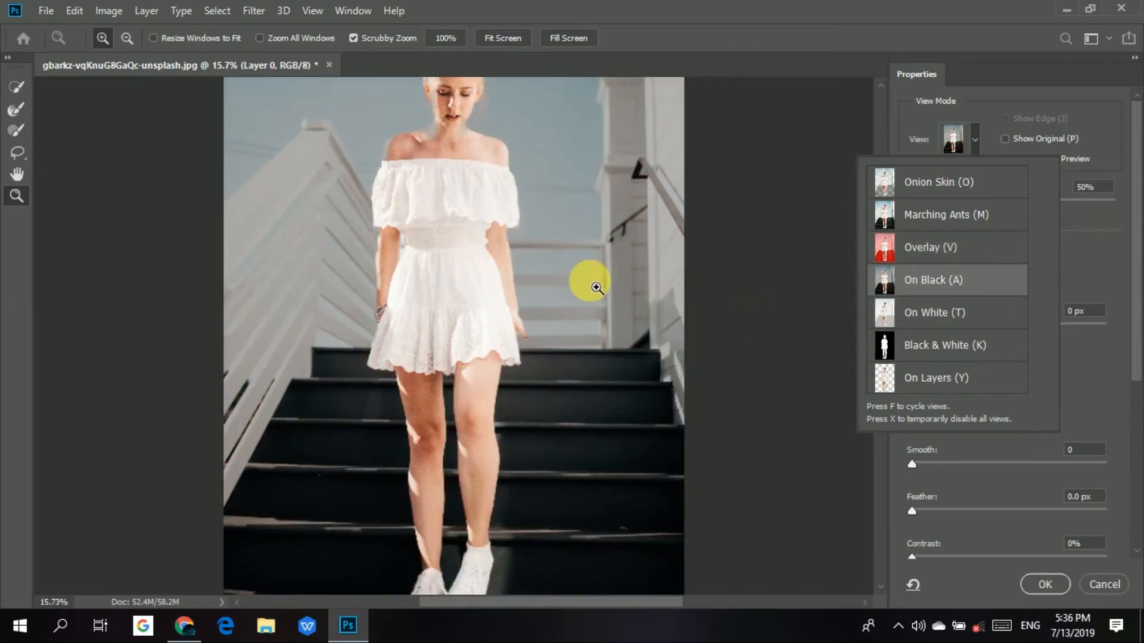
pyautogui.scroll(5, 608, 250)
pyautogui.scroll(-1, 620, 208)
pyautogui.scroll(1, 610, 252)
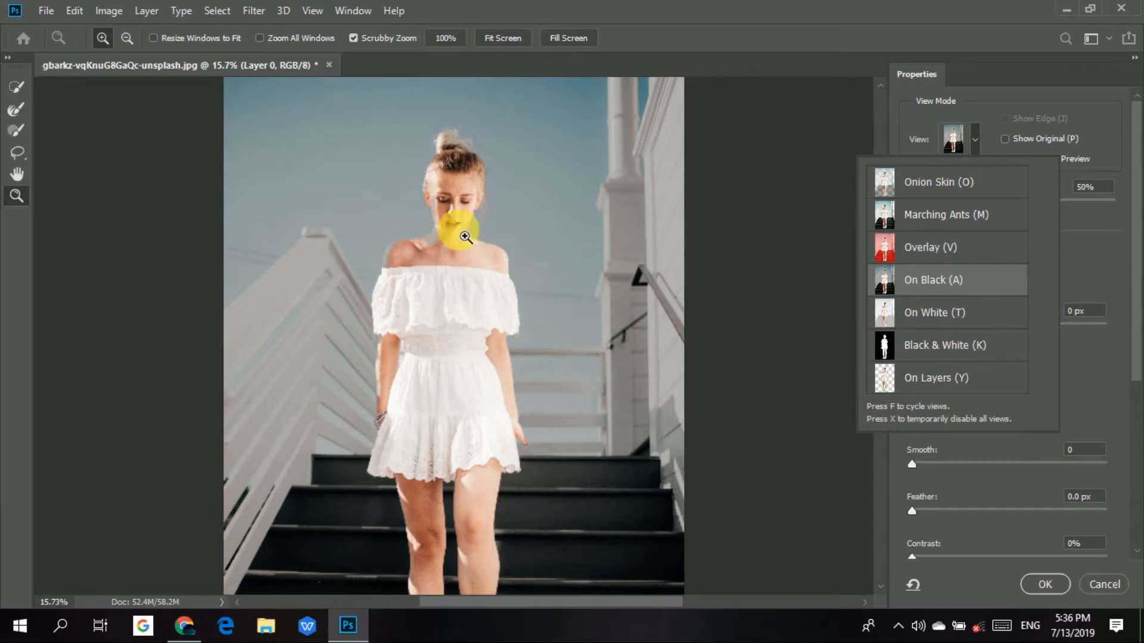
pyautogui.click(980, 324)
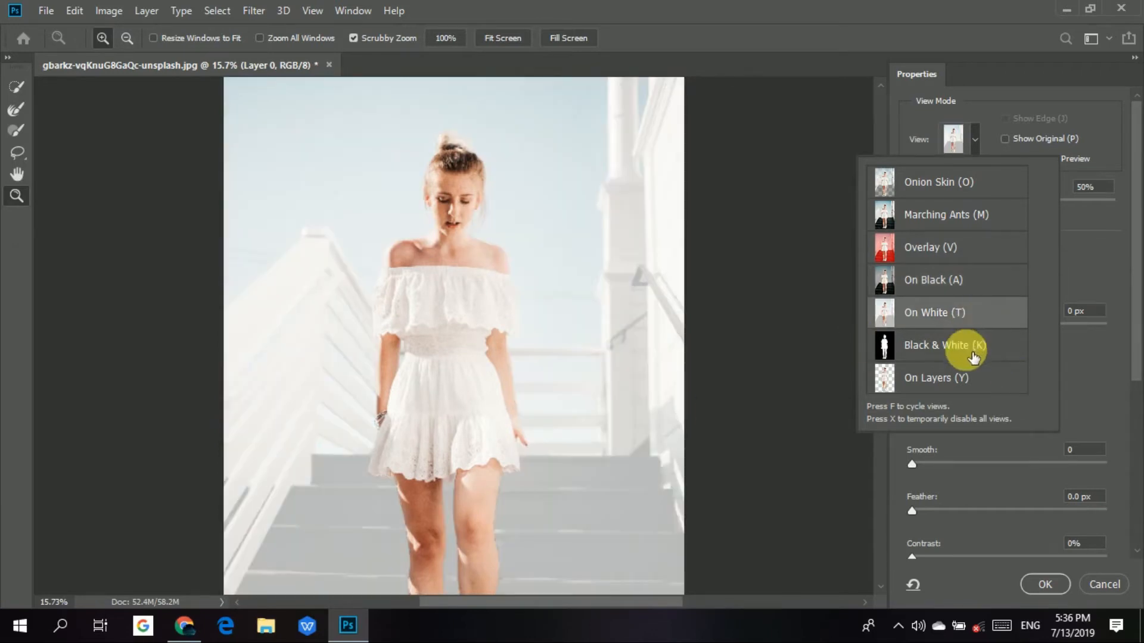
# Switch the preview to Black & White view and close the list of view modes.
pyautogui.click(973, 356)
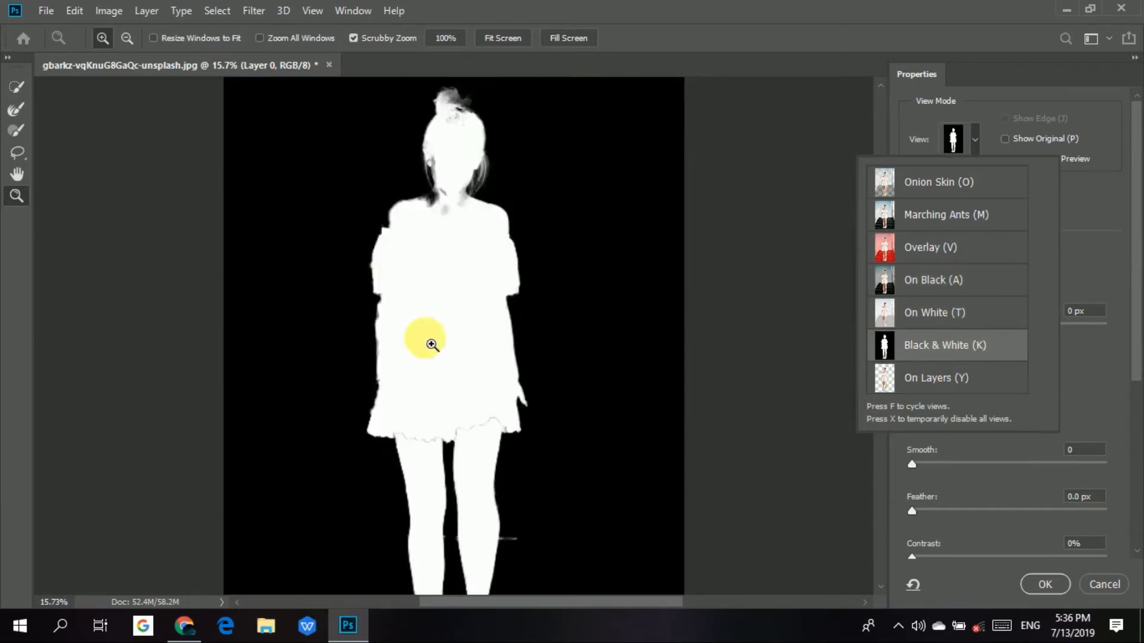
pyautogui.click(774, 255)
pyautogui.click(774, 256)
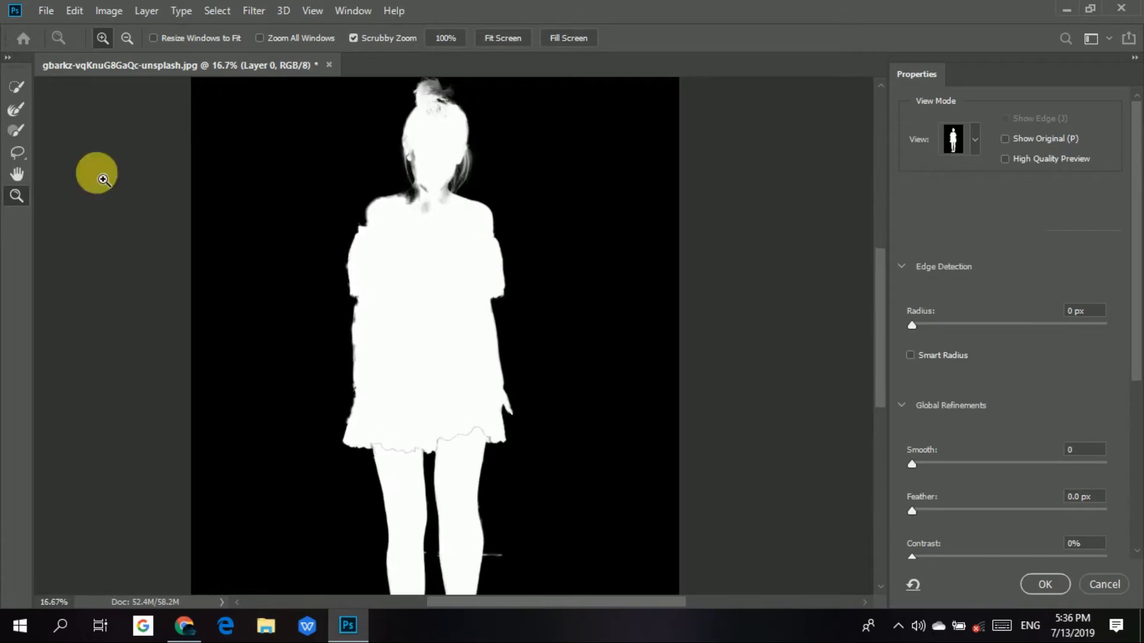
# Fill the mask gap below the sleeve at the arm with the size 45 Quick Selection tool in add mode.
pyautogui.click(16, 133)
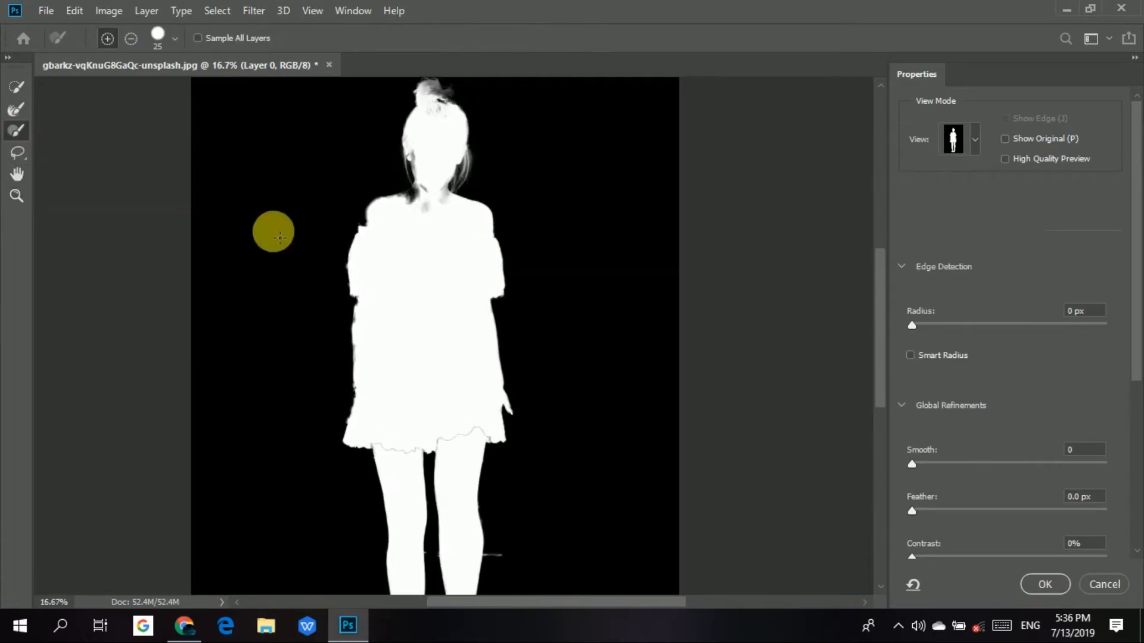
pyautogui.hotkey('ctrl', '+')
pyautogui.hotkey('ctrl', '+')
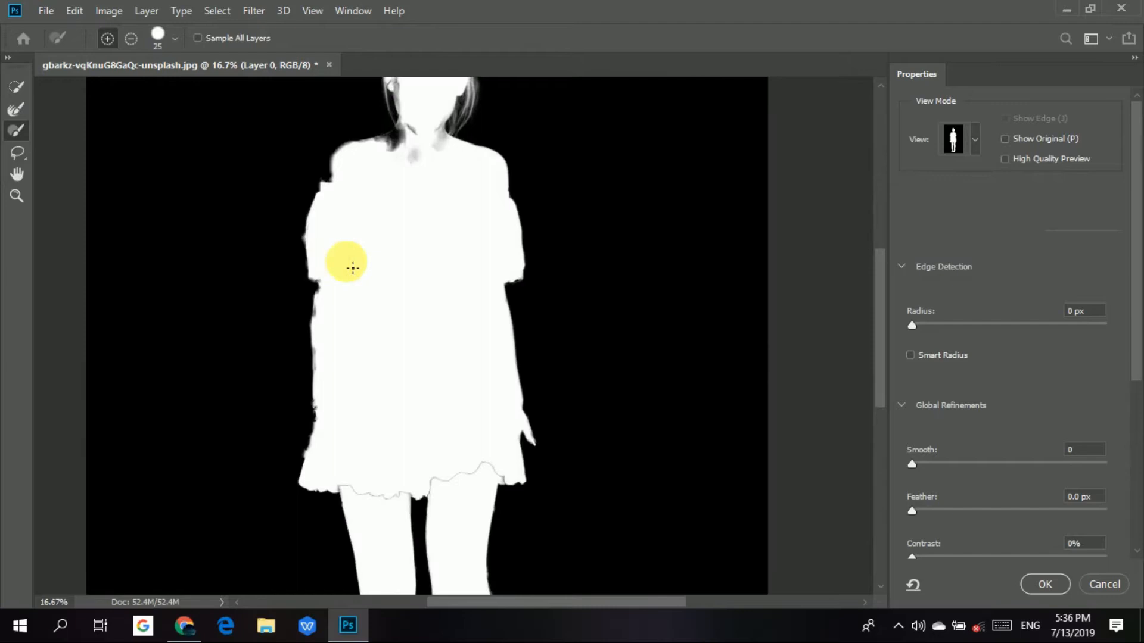
pyautogui.moveTo(354, 269); pyautogui.dragTo(366, 407)
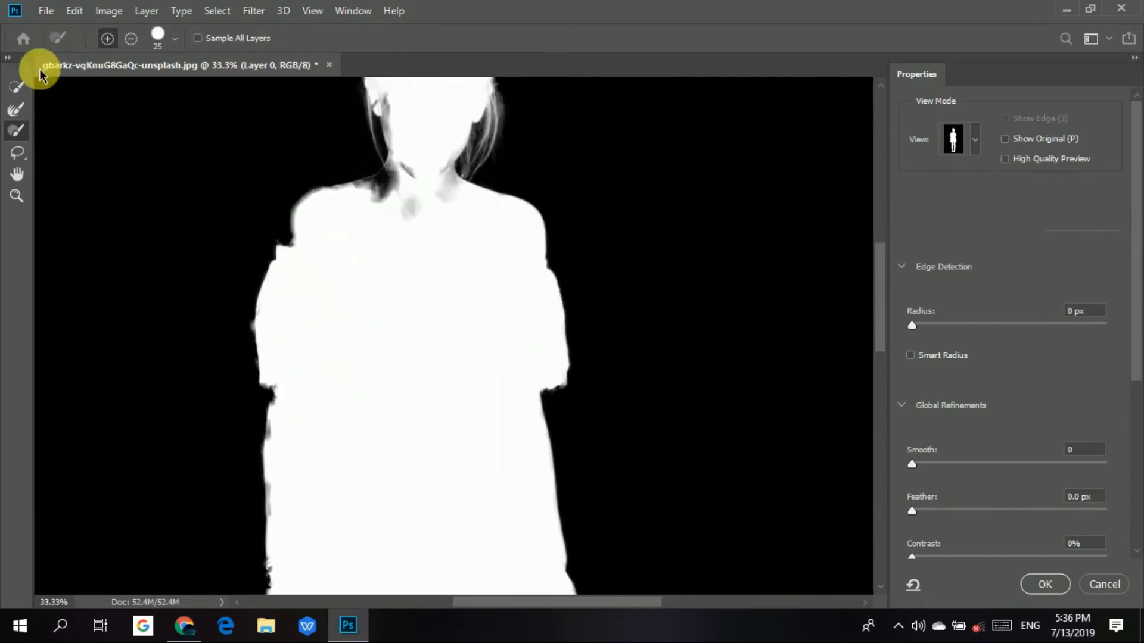
pyautogui.click(17, 86)
pyautogui.moveTo(279, 391); pyautogui.dragTo(280, 411)
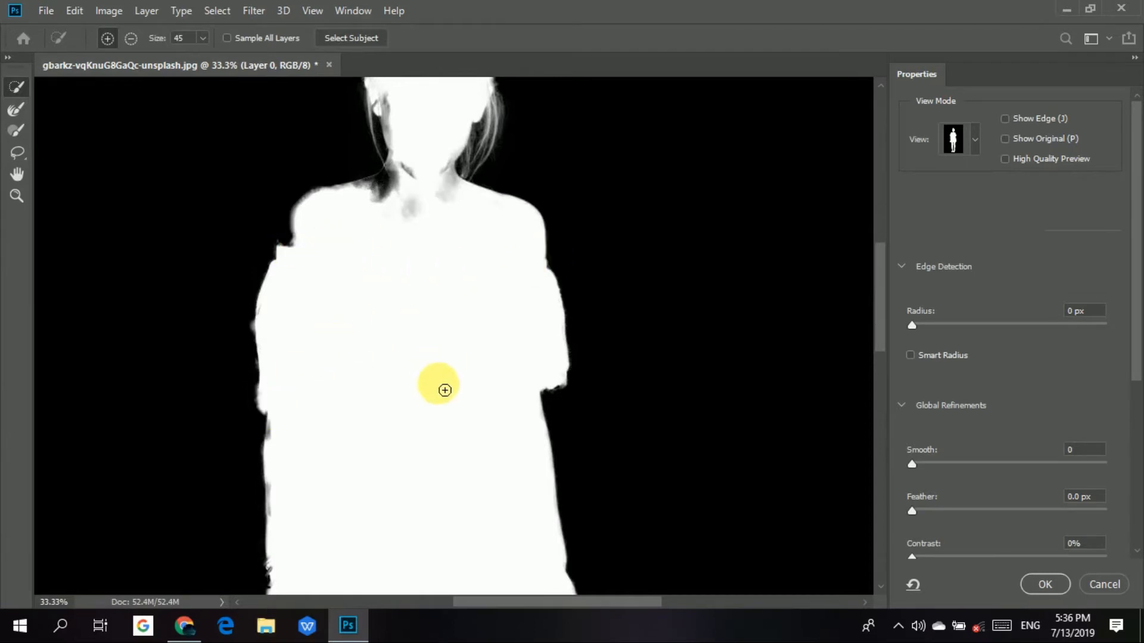
# Subtract the stray streak beside the leg below the knee with the size 45 Quick Selection tool.
pyautogui.scroll(-2, 572, 372)
pyautogui.scroll(-5, 572, 372)
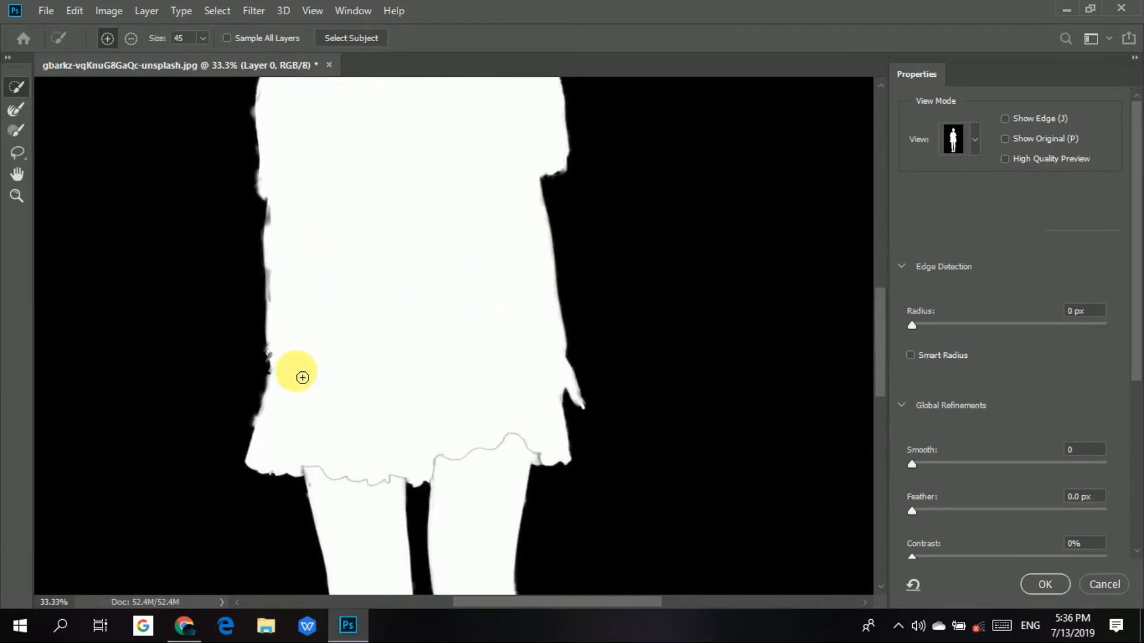
pyautogui.scroll(-4, 431, 406)
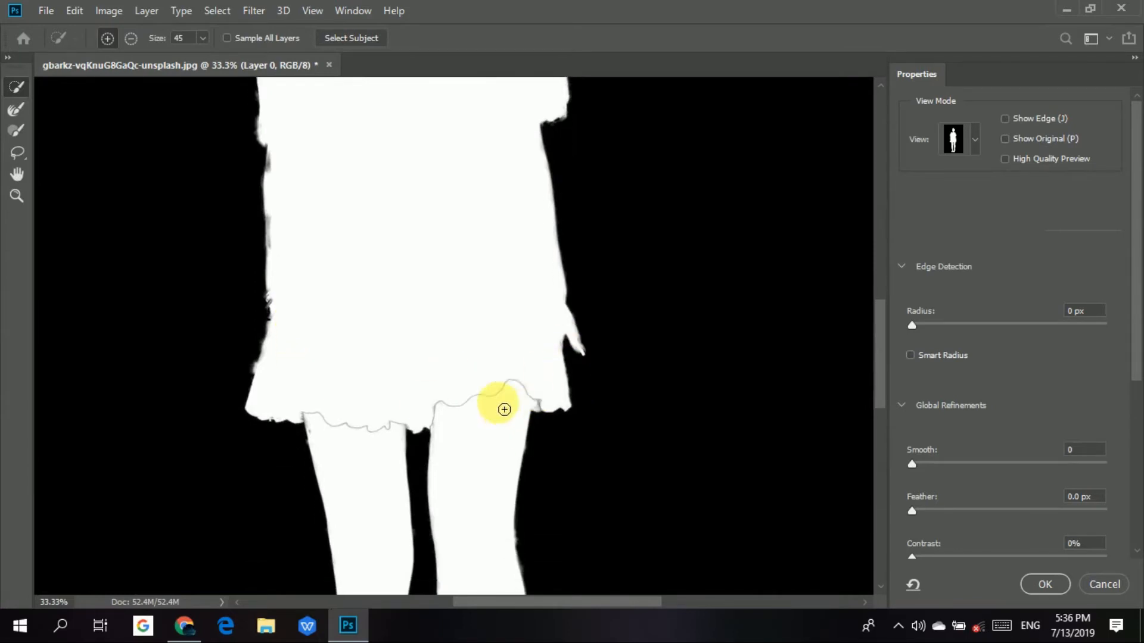
pyautogui.scroll(-5, 504, 397)
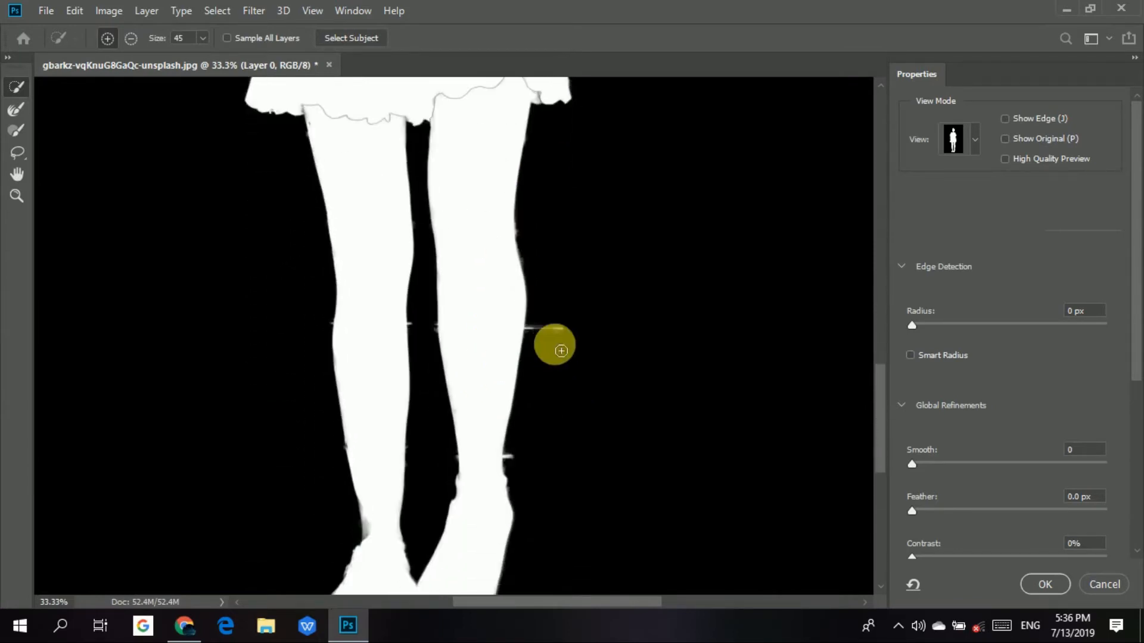
pyautogui.keyDown('alt'); pyautogui.click(562, 330); pyautogui.keyUp('alt')
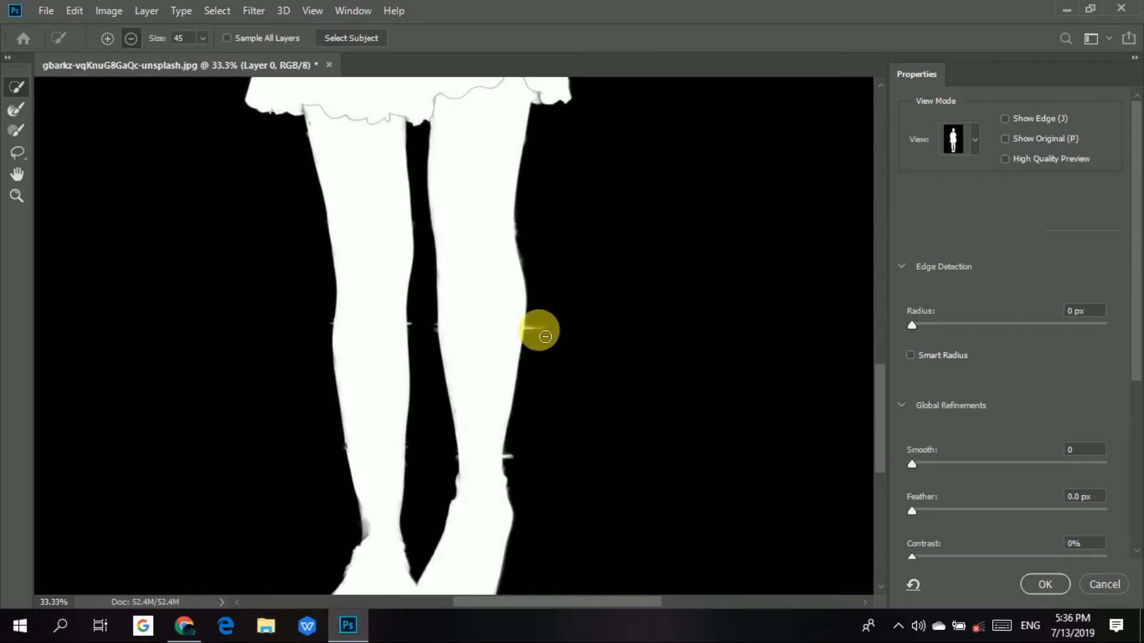
pyautogui.keyDown('alt'); pyautogui.click(552, 336); pyautogui.keyUp('alt')
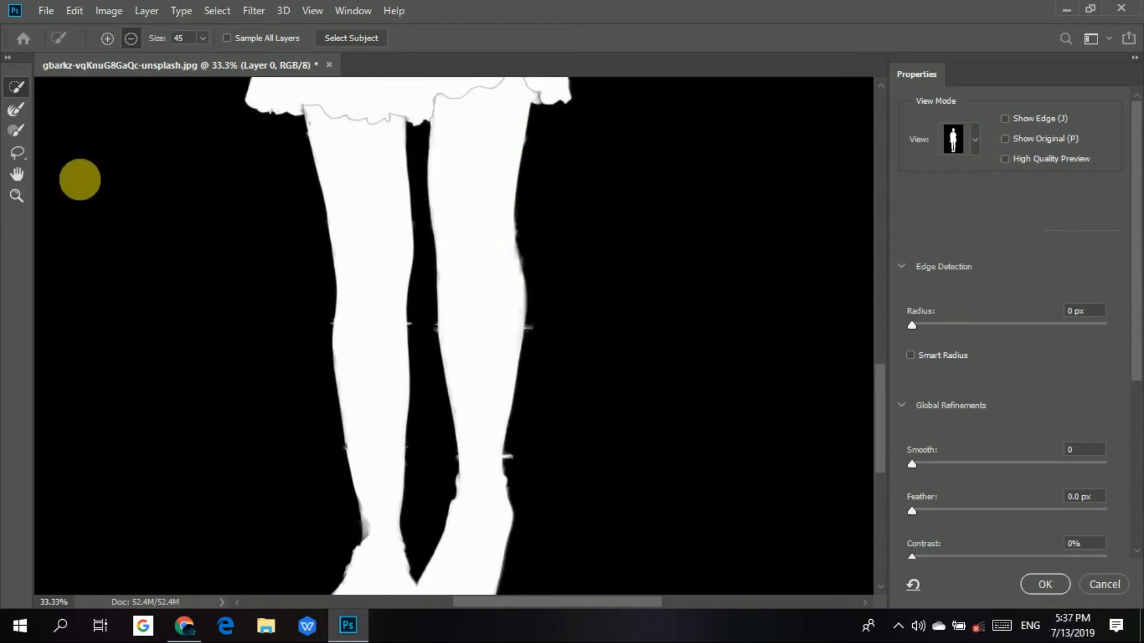
# Fill the grey mask patches on the neck and collarbones with the size 45 Quick Selection tool in add mode.
pyautogui.scroll(2, 80, 180)
pyautogui.scroll(10, 635, 351)
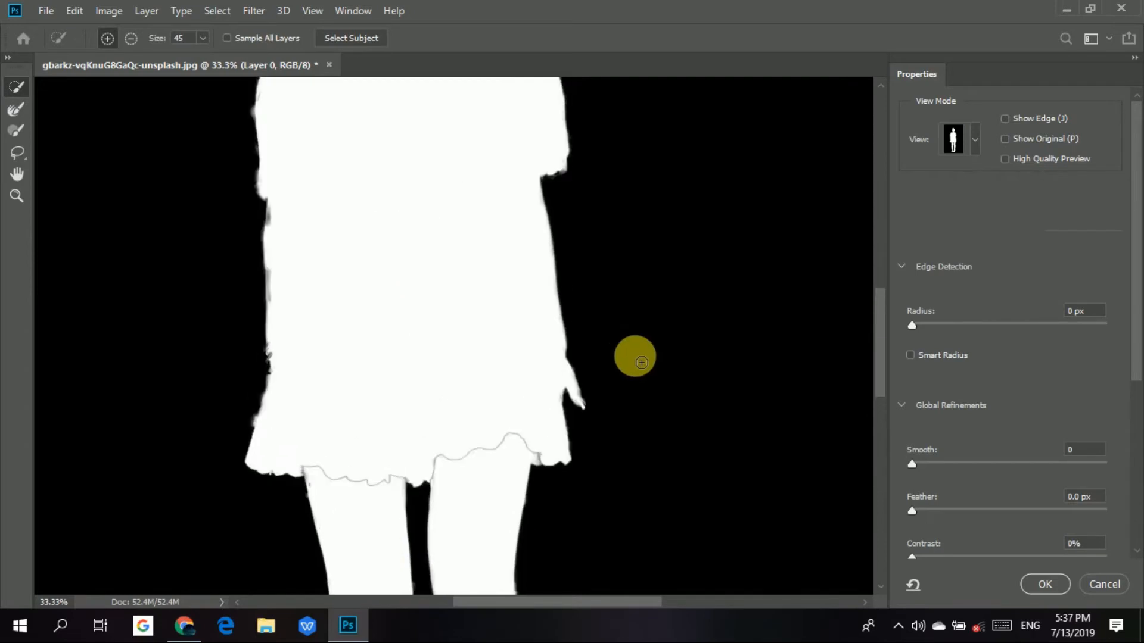
pyautogui.scroll(3, 625, 381)
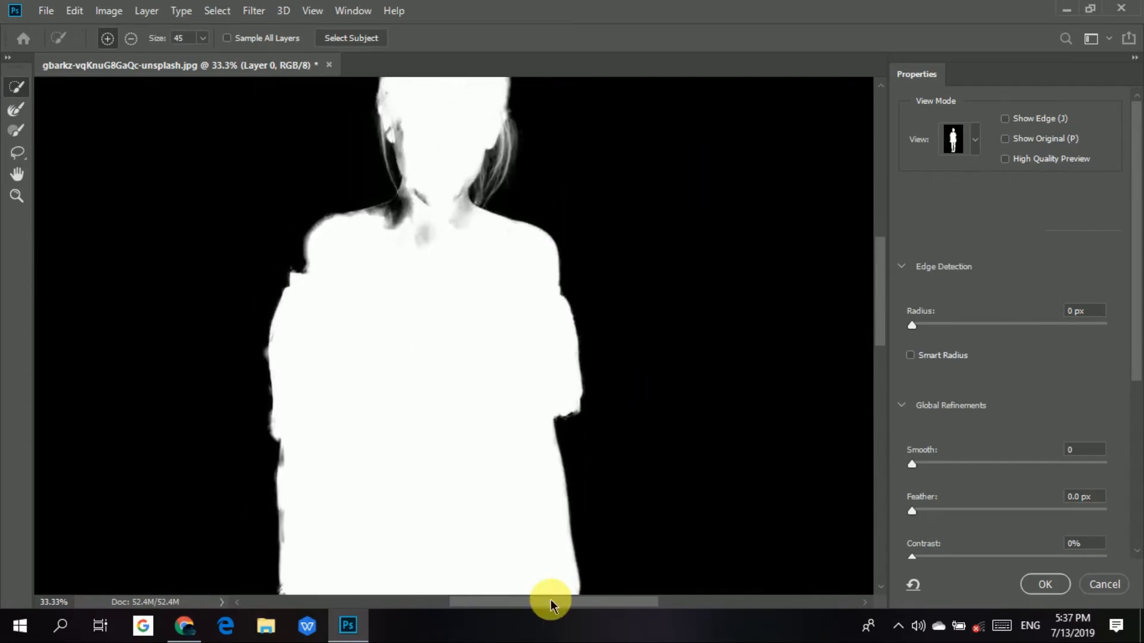
pyautogui.moveTo(374, 245)
pyautogui.mouseDown()
pyautogui.moveTo(404, 231)
pyautogui.moveTo(399, 245)
pyautogui.moveTo(414, 214)
pyautogui.moveTo(430, 259)
pyautogui.moveTo(431, 238)
pyautogui.moveTo(460, 248)
pyautogui.mouseUp()
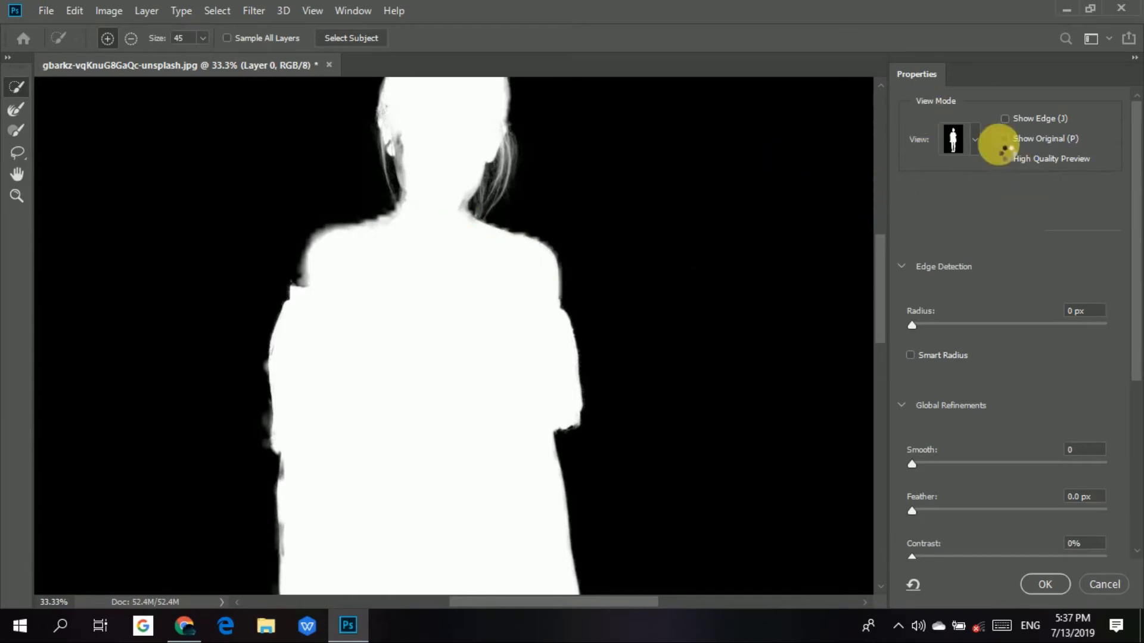
# Preview the cutout in On Layers view and check the edges from the head down to the dress.
pyautogui.click(975, 142)
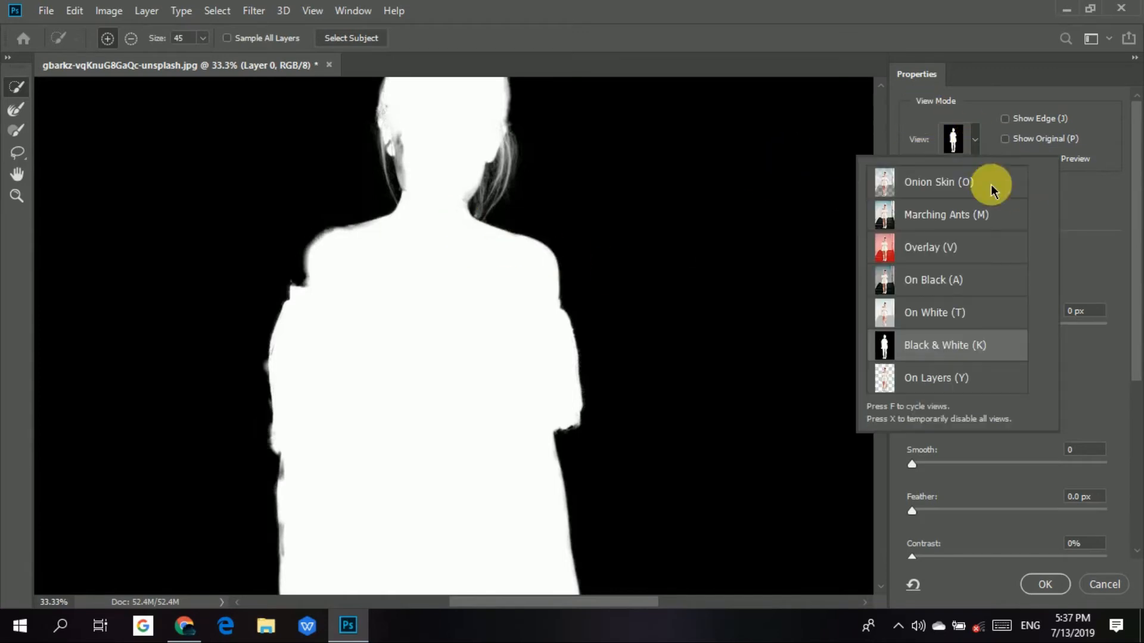
pyautogui.click(992, 377)
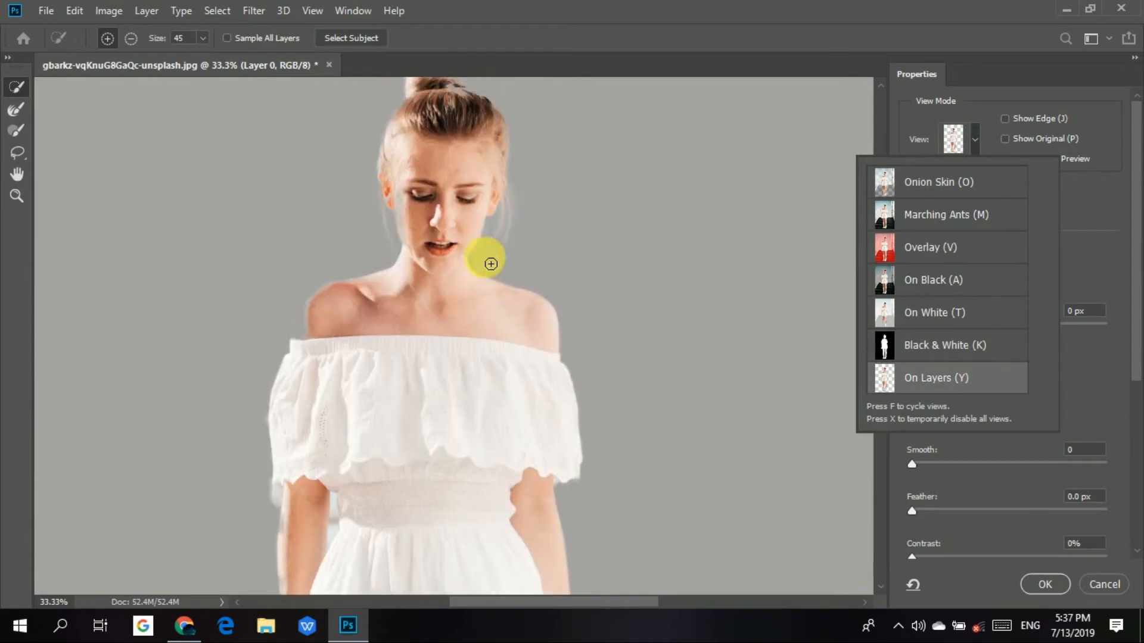
pyautogui.scroll(-6, 524, 274)
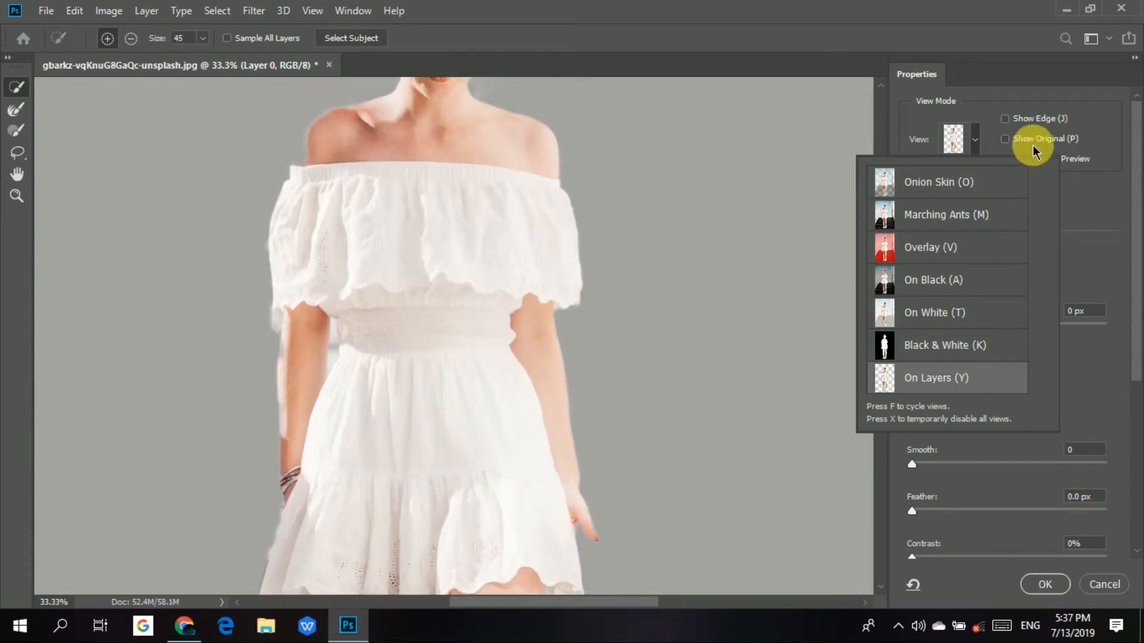
# Switch the preview to Onion Skin view, try 91% transparency on the whole image and settle on 40%.
pyautogui.click(985, 184)
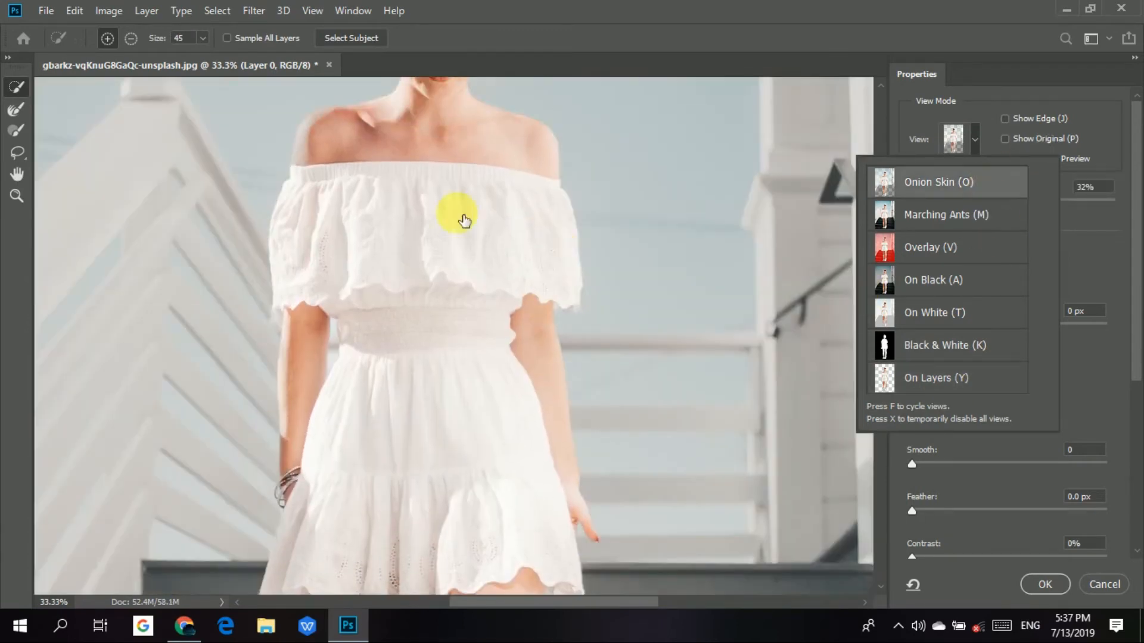
pyautogui.click(1103, 266)
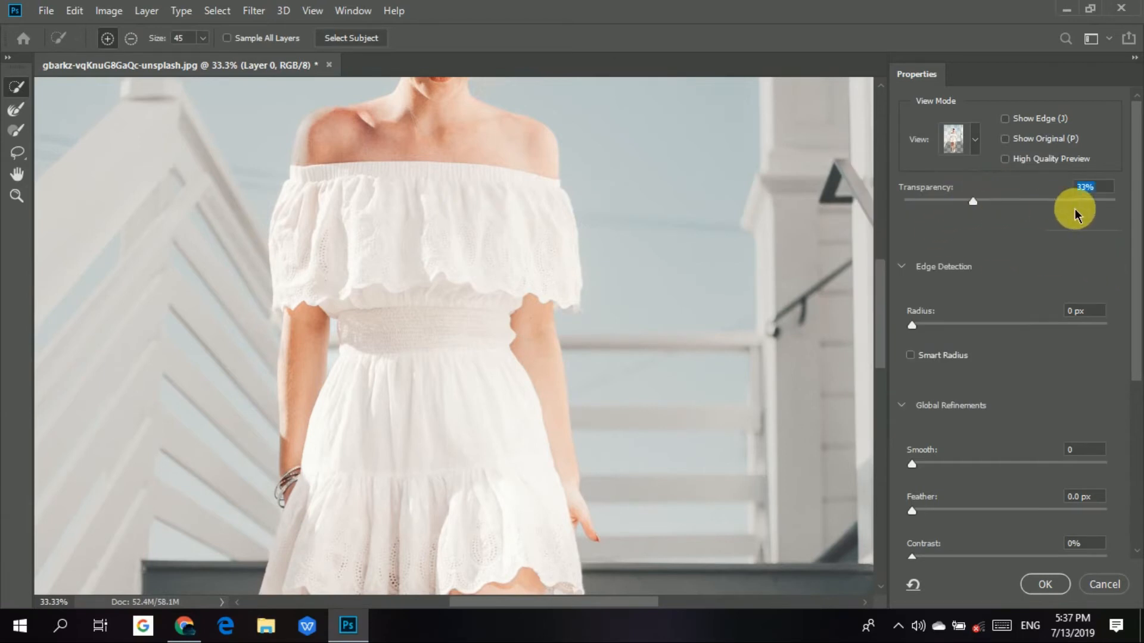
pyautogui.moveTo(1096, 208); pyautogui.dragTo(1096, 207)
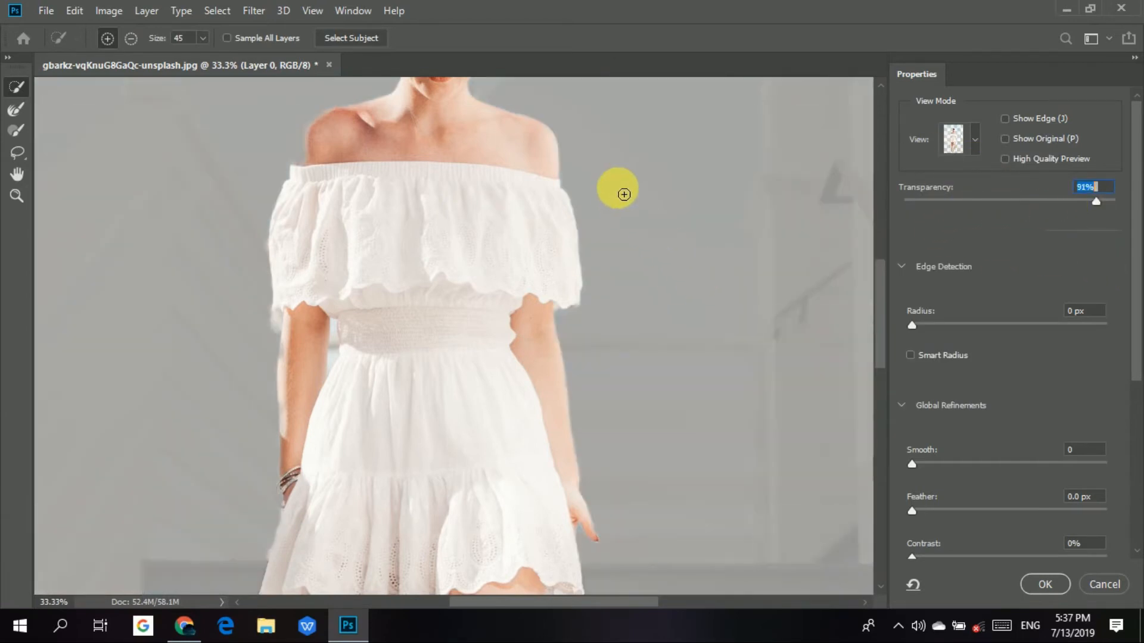
pyautogui.hotkey('ctrl', '0')
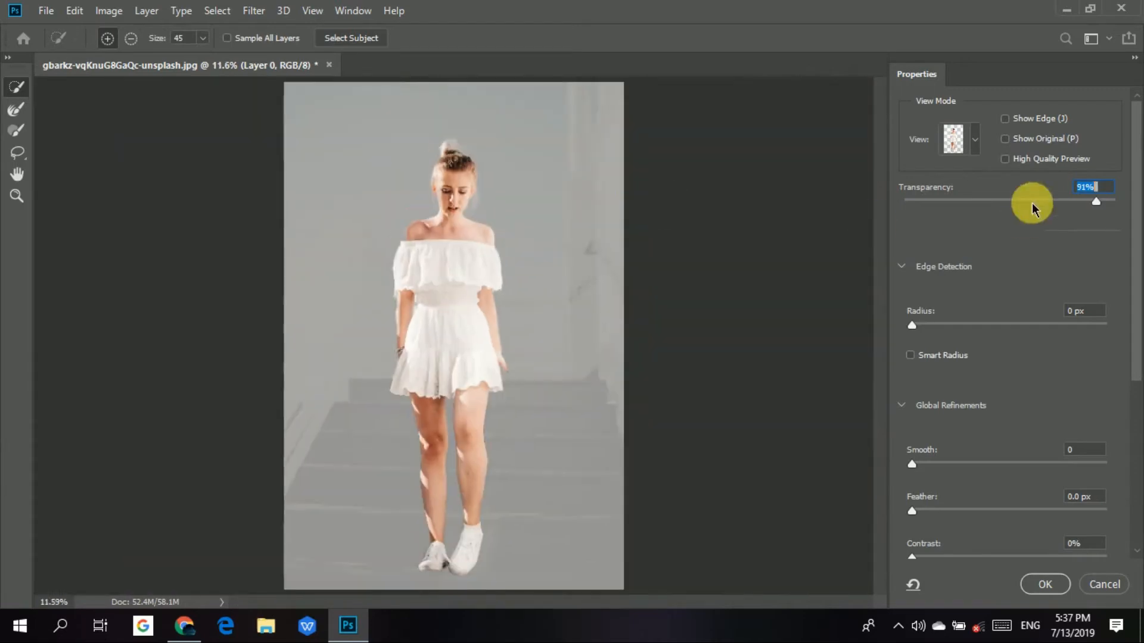
pyautogui.click(988, 202)
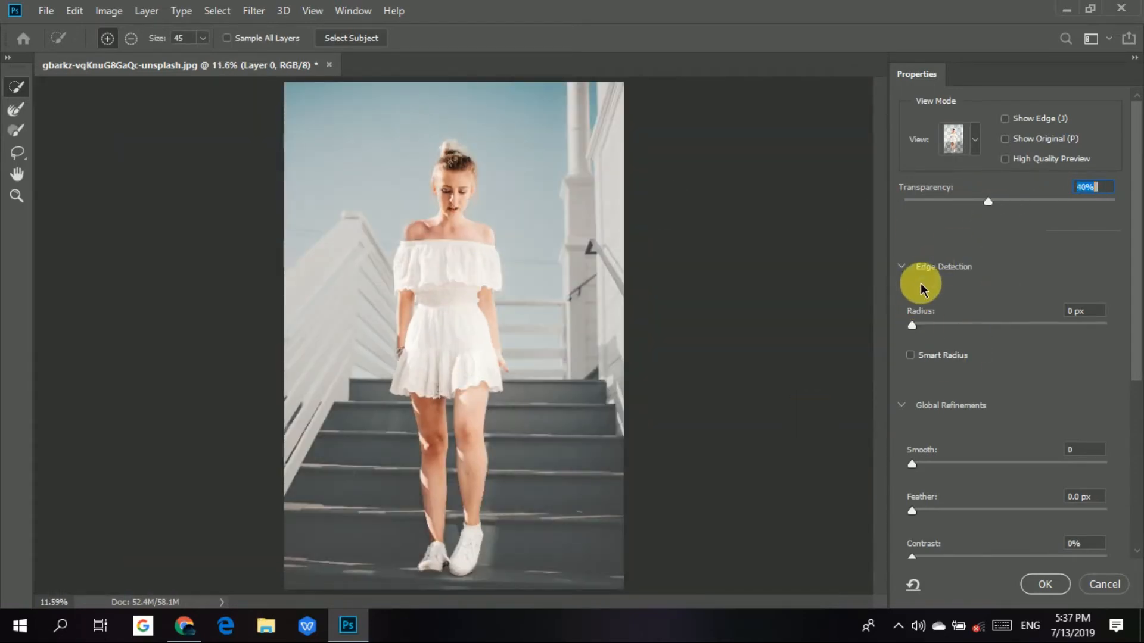
# Set the Edge Detection radius to 5 px and turn on Smart Radius.
pyautogui.click(903, 266)
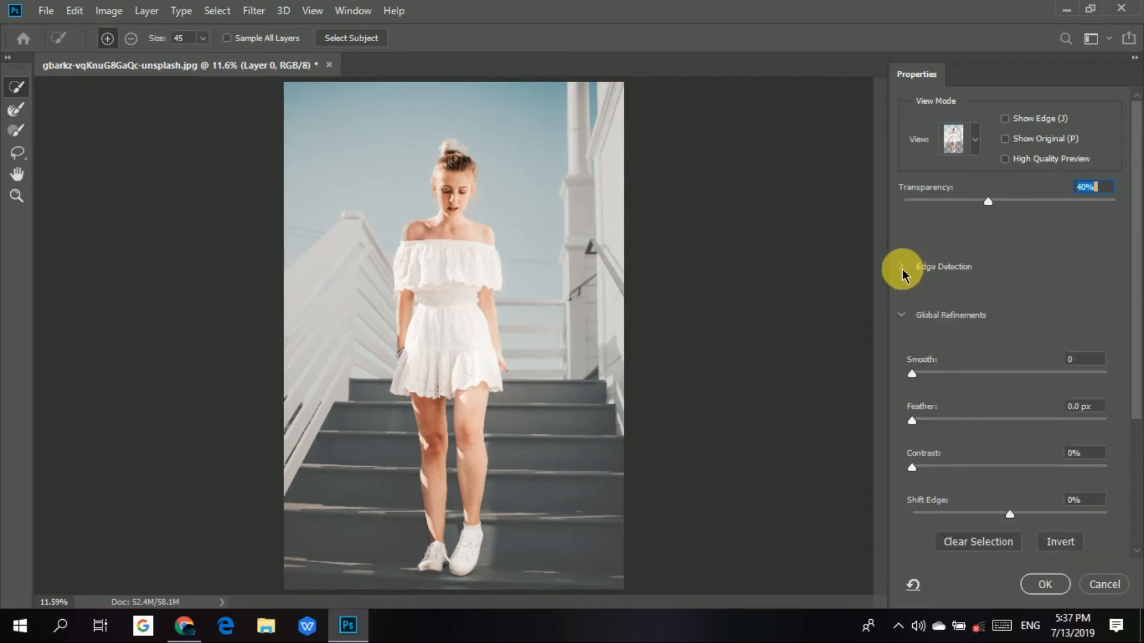
pyautogui.click(902, 267)
pyautogui.click(902, 266)
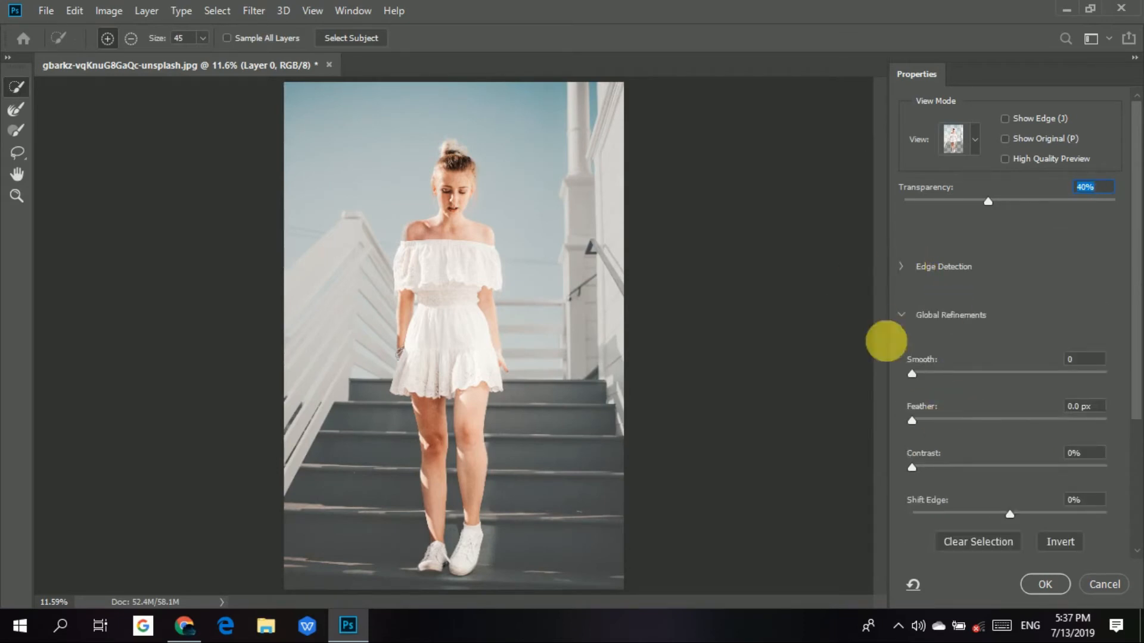
pyautogui.click(904, 266)
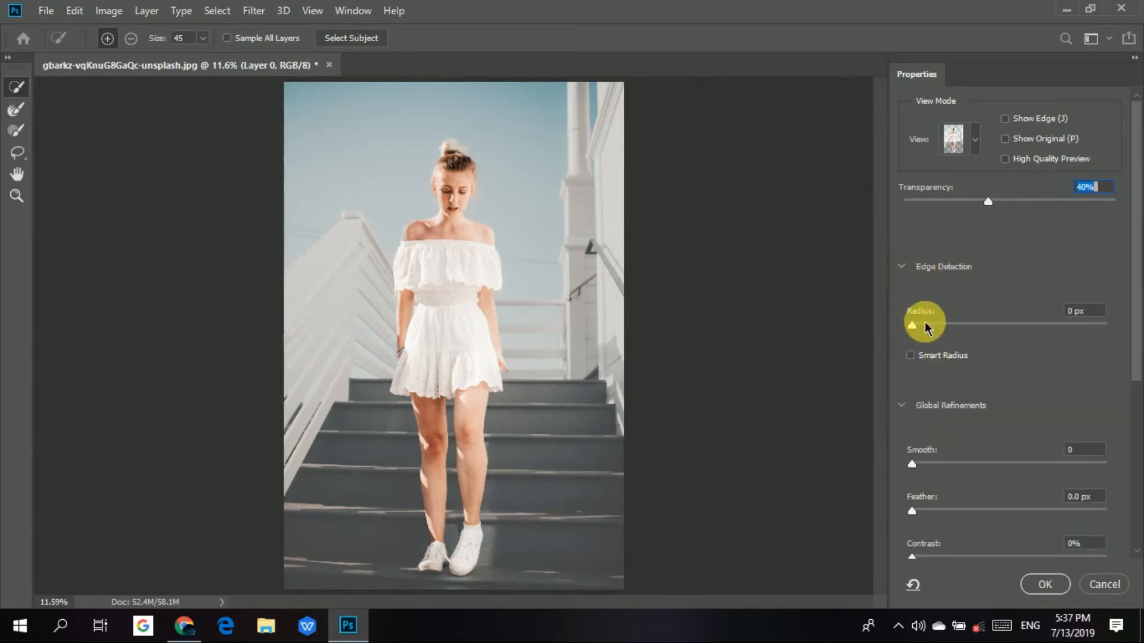
pyautogui.moveTo(941, 330)
pyautogui.mouseDown()
pyautogui.moveTo(913, 322)
pyautogui.moveTo(1020, 345)
pyautogui.moveTo(996, 316)
pyautogui.moveTo(964, 327)
pyautogui.mouseUp()
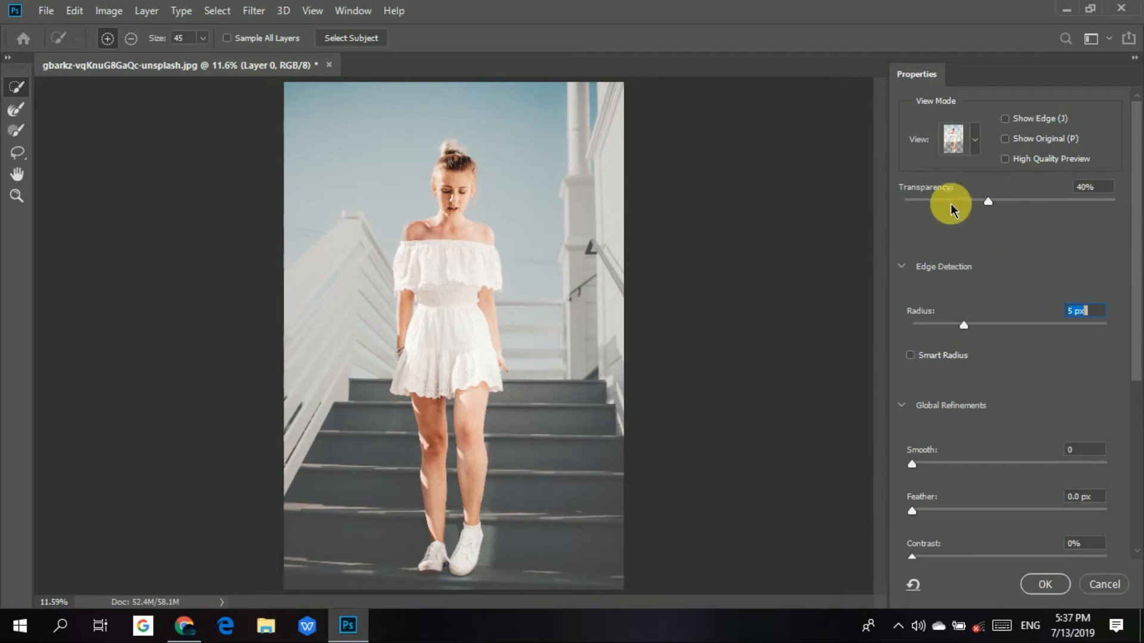
pyautogui.click(911, 354)
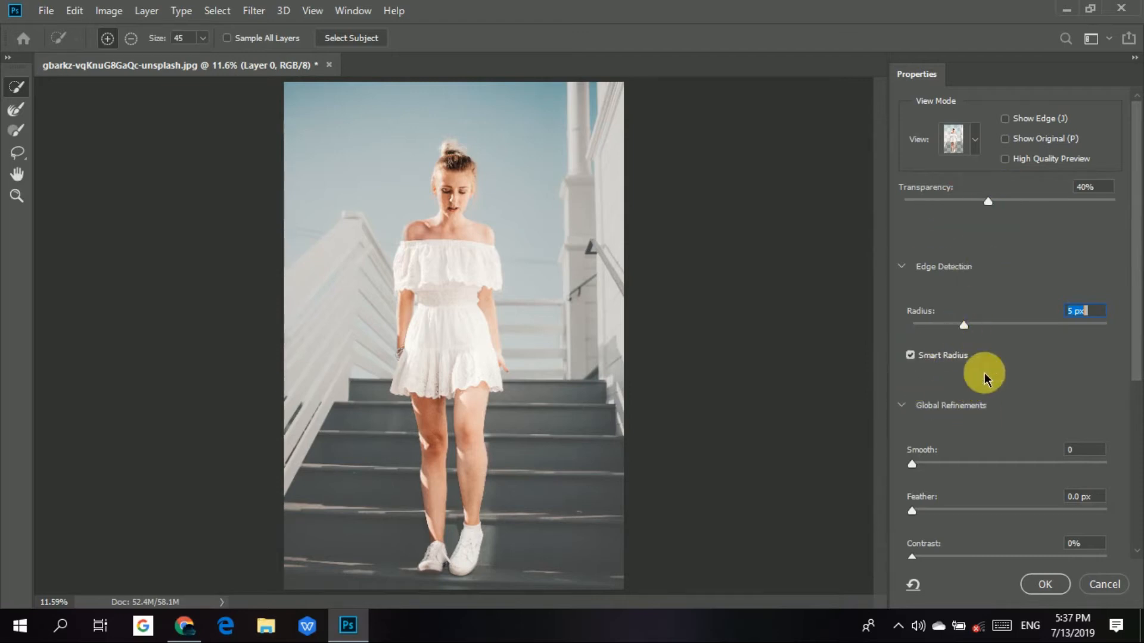
# Set the Global Refinements to Smooth 15 and Feather 0.9 px.
pyautogui.scroll(-1, 914, 397)
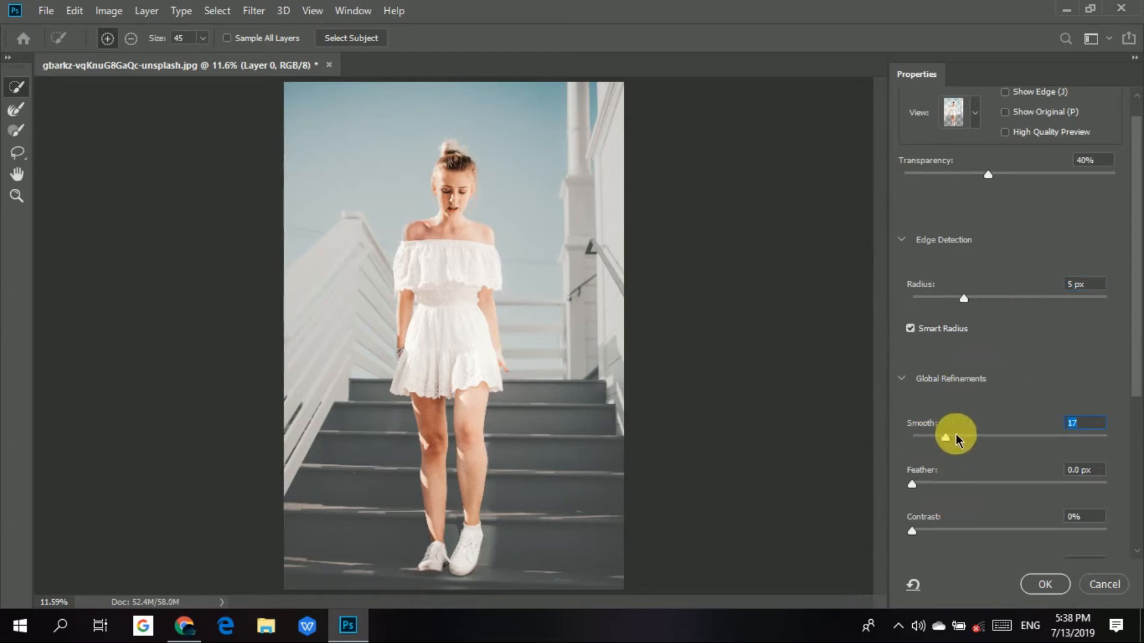
pyautogui.moveTo(946, 437); pyautogui.dragTo(940, 437)
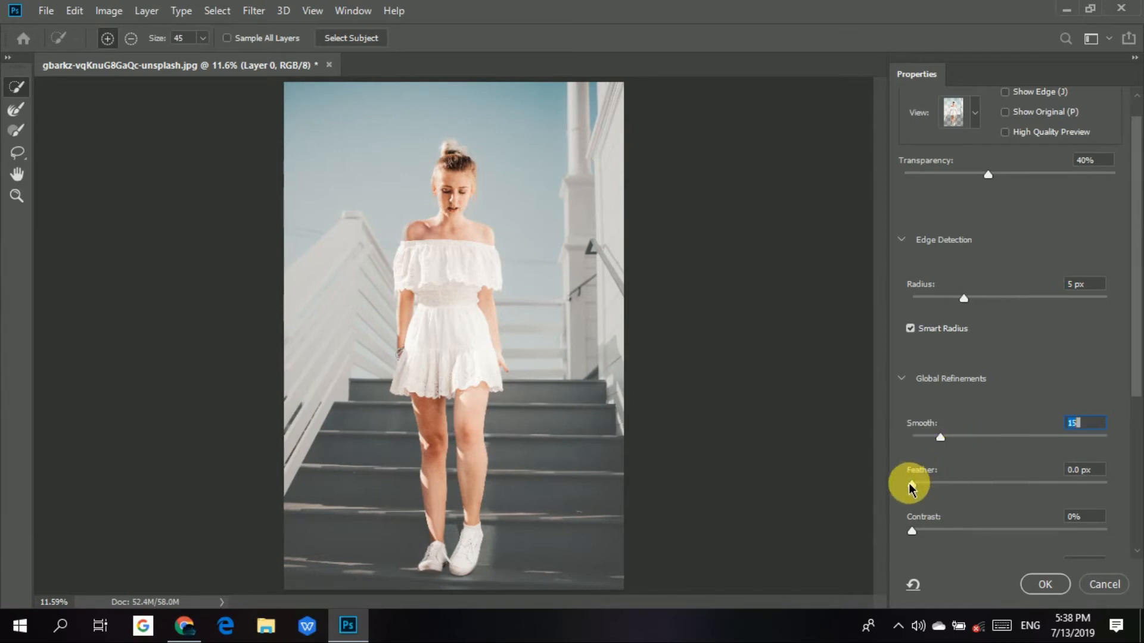
pyautogui.moveTo(911, 484); pyautogui.dragTo(917, 489)
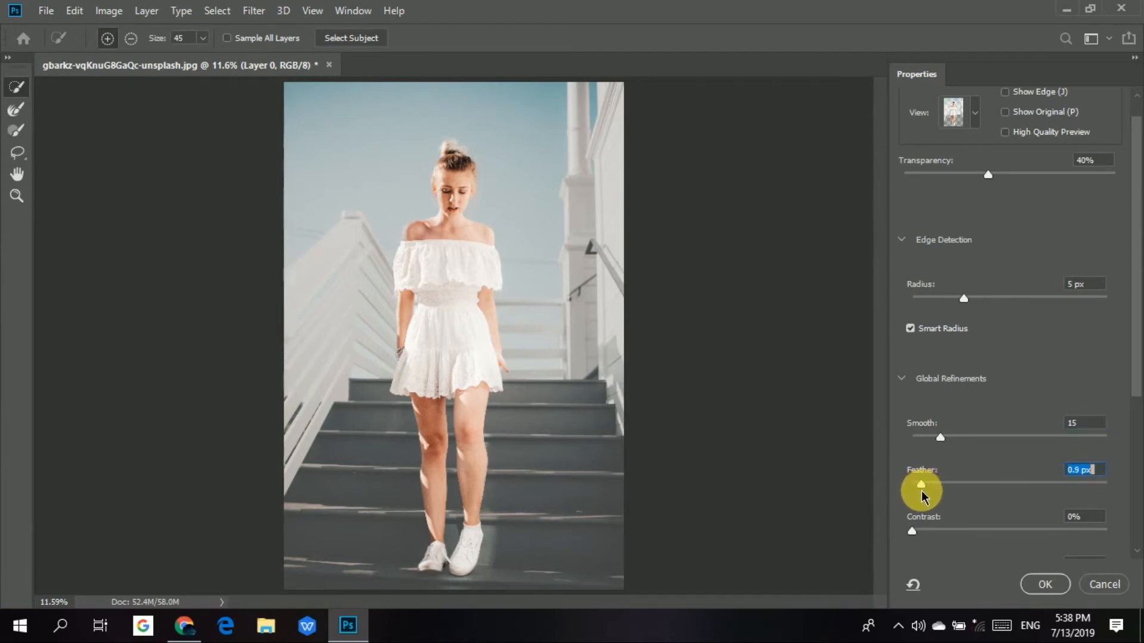
pyautogui.moveTo(921, 491); pyautogui.dragTo(923, 490)
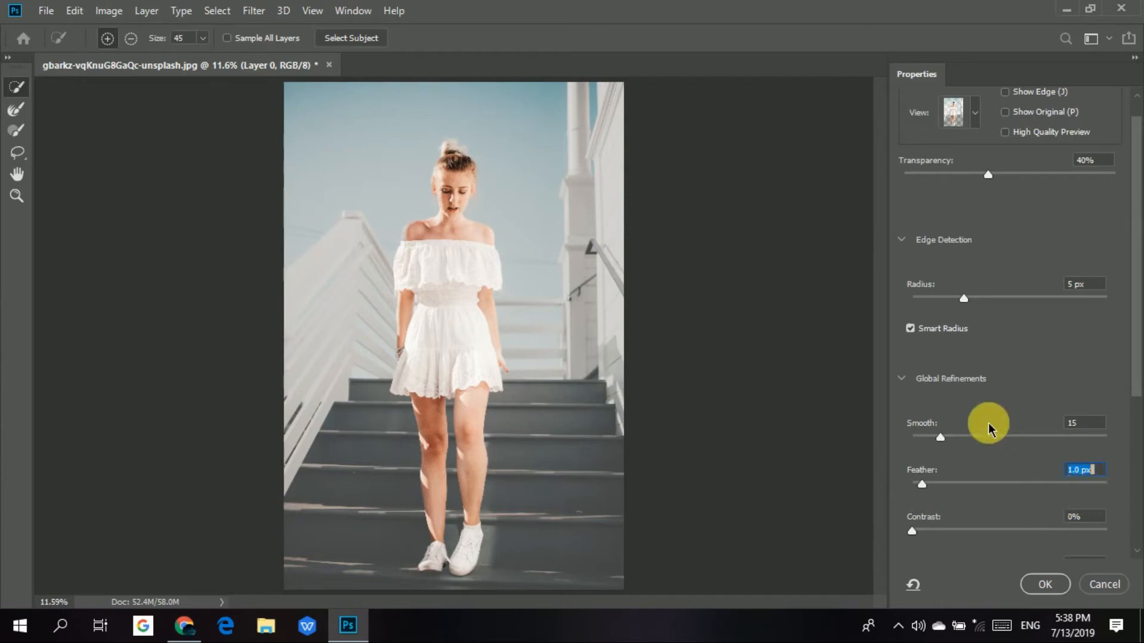
pyautogui.scroll(-1, 961, 448)
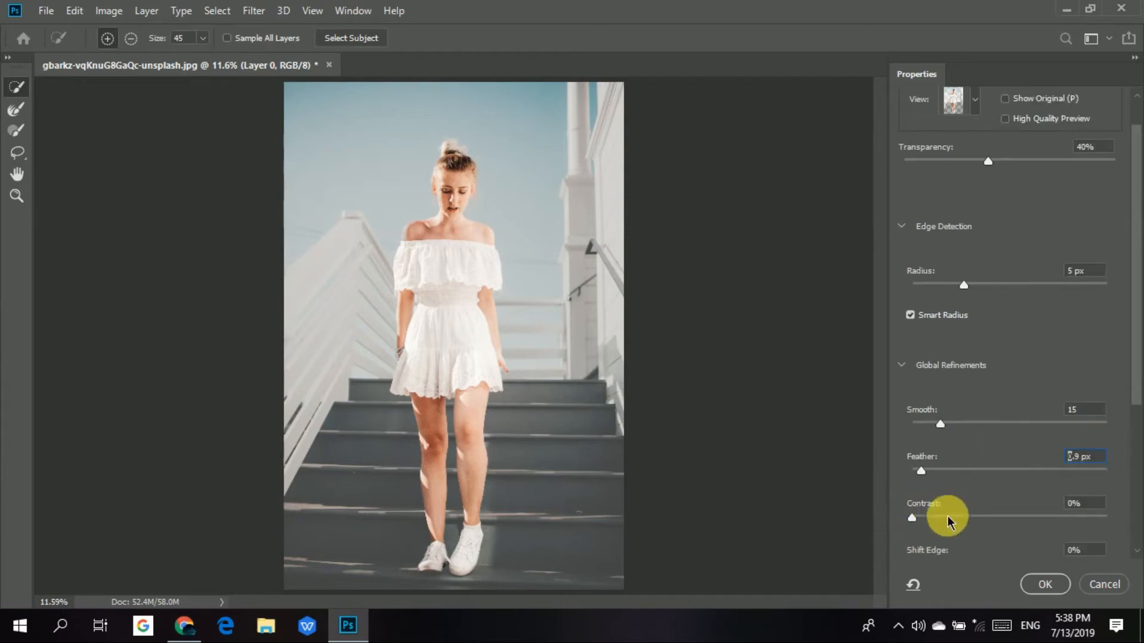
# Set Contrast to 1% and Shift Edge to -75% in the Global Refinements.
pyautogui.click(915, 516)
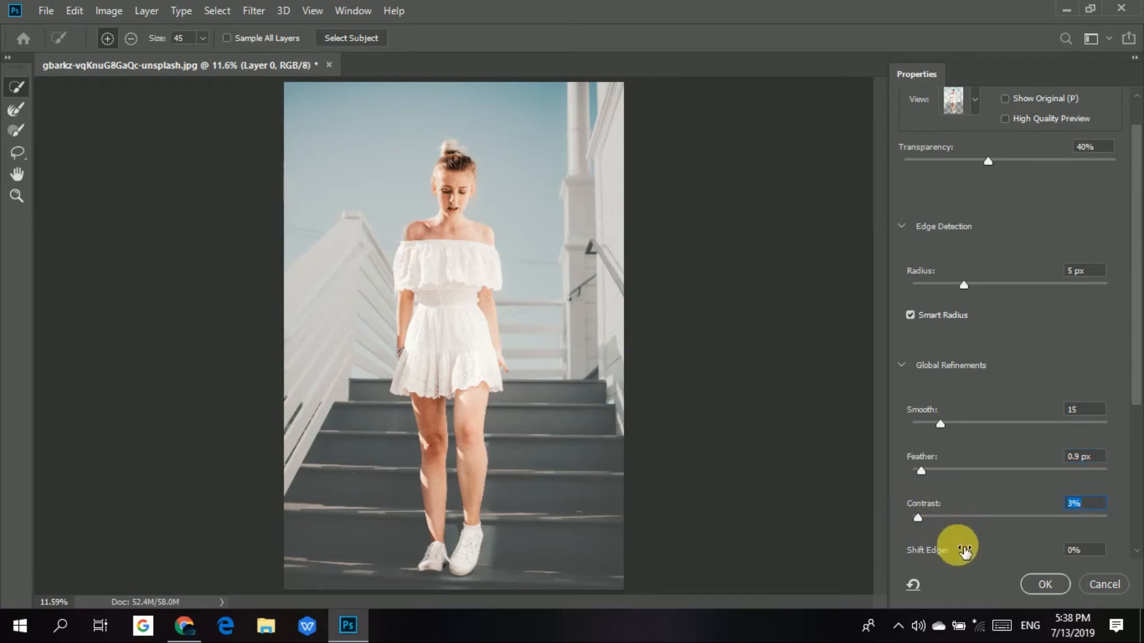
pyautogui.scroll(-1, 964, 539)
pyautogui.scroll(-3, 952, 495)
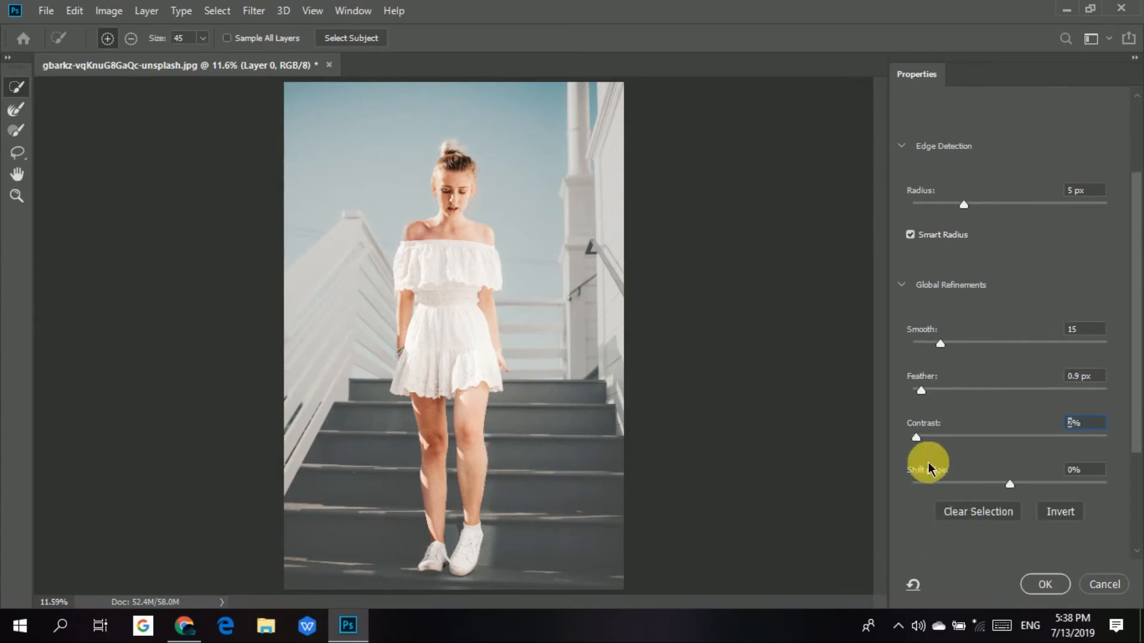
pyautogui.moveTo(1007, 485); pyautogui.dragTo(941, 488)
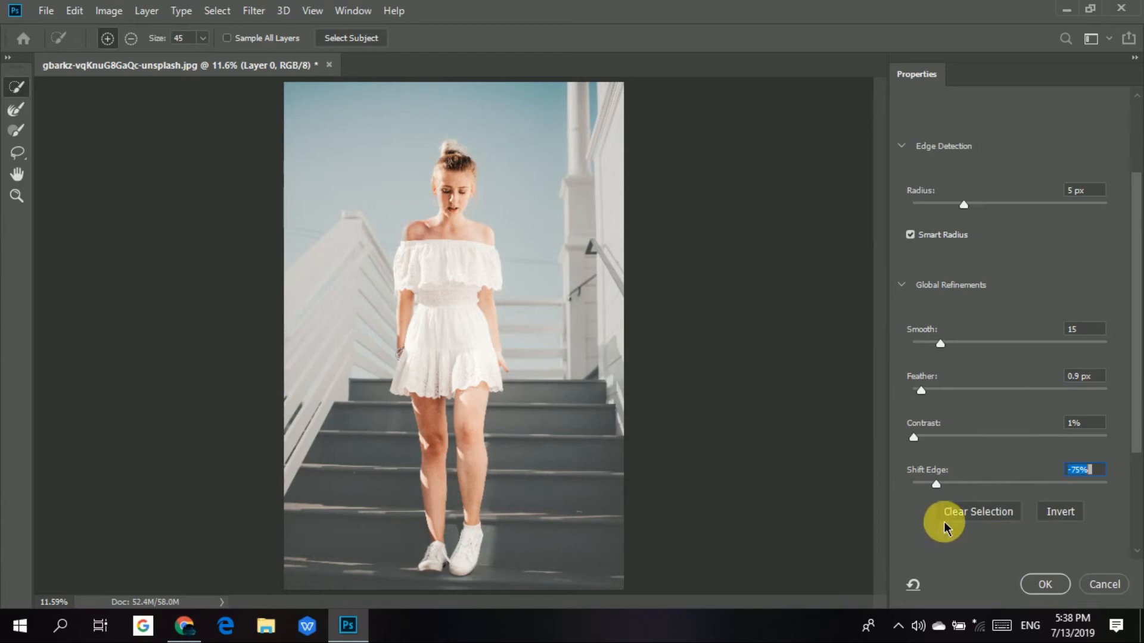
# Turn on Decontaminate Colors and review the output destinations, keeping New Layer with Layer Mask.
pyautogui.scroll(-3, 971, 520)
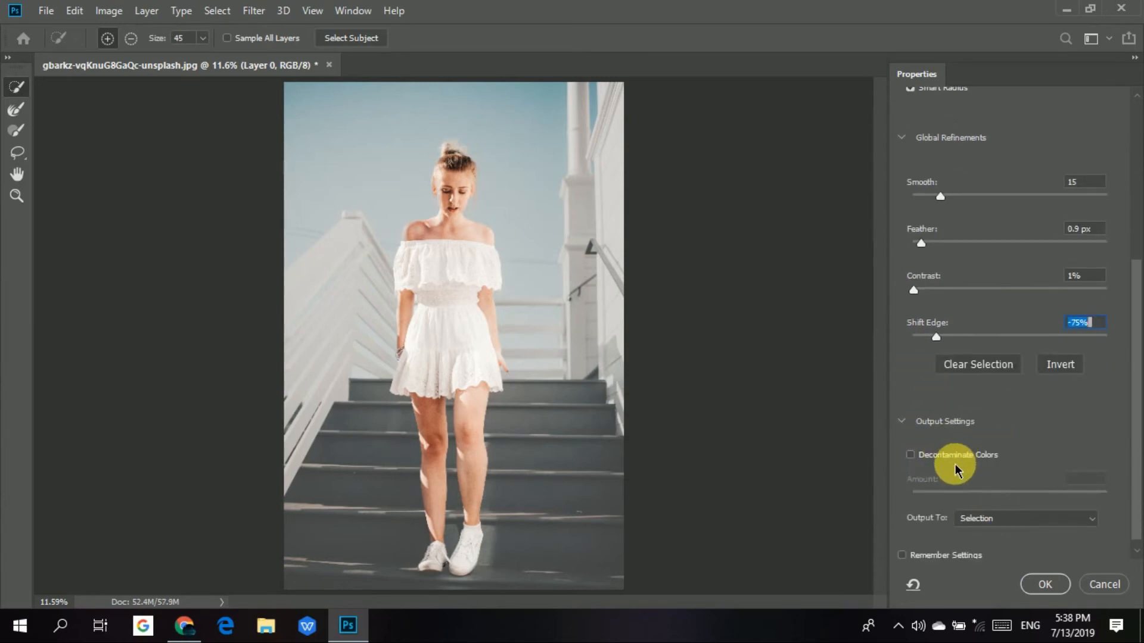
pyautogui.click(911, 456)
pyautogui.click(914, 459)
pyautogui.click(914, 459)
pyautogui.click(914, 459)
pyautogui.click(917, 458)
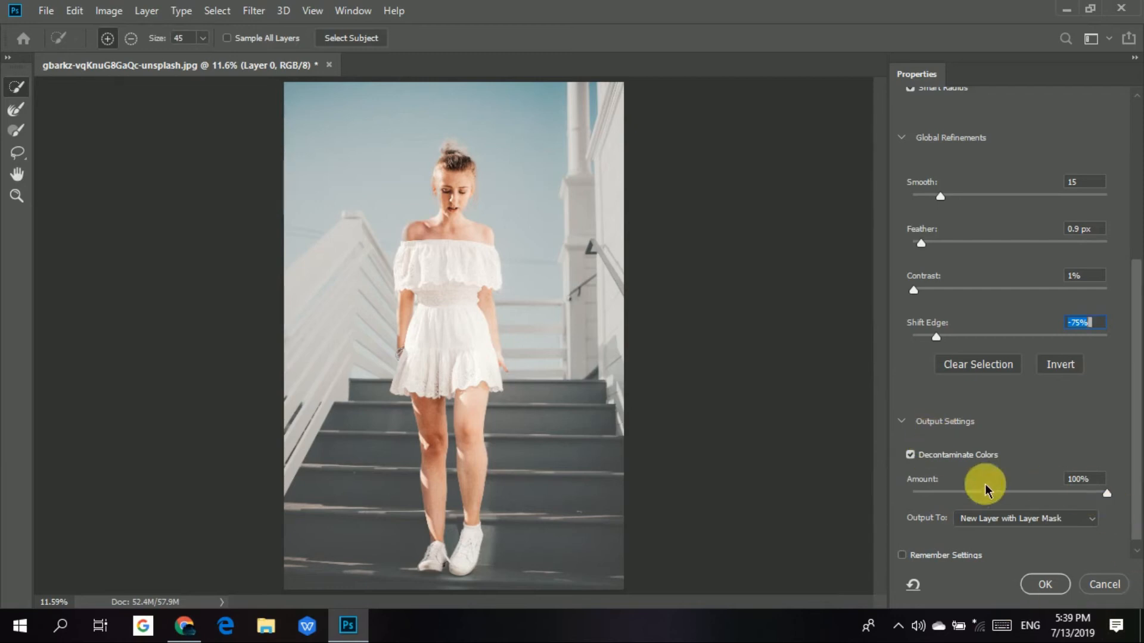
pyautogui.click(1023, 523)
pyautogui.click(1023, 523)
pyautogui.click(1024, 523)
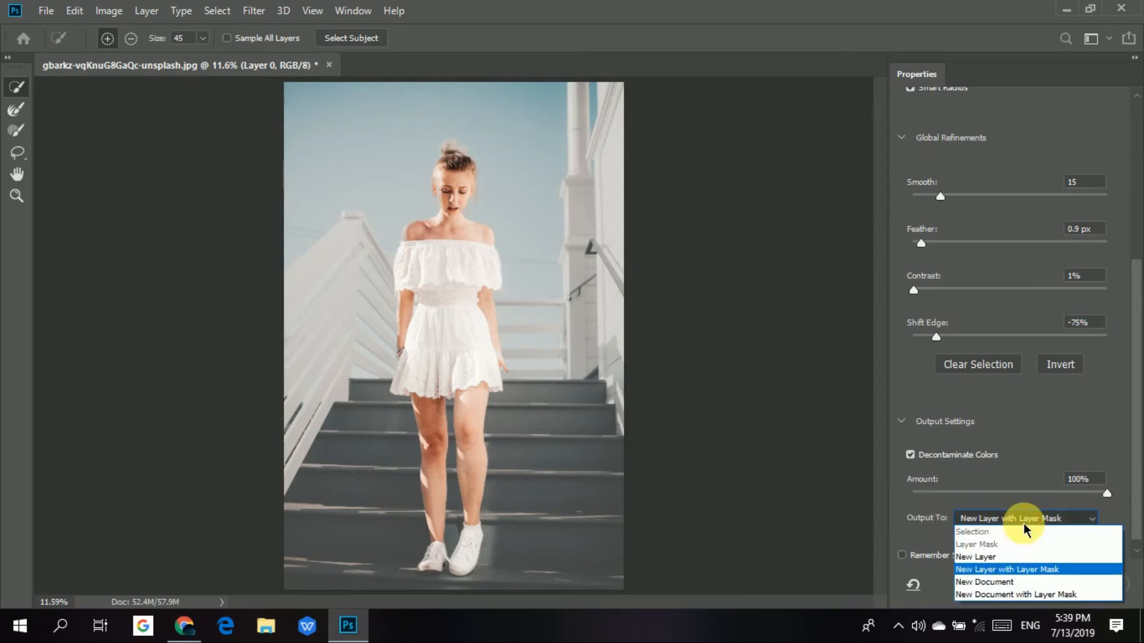
pyautogui.click(992, 521)
# Try a Decontaminate Colors amount of 46% and return the amount to 100%.
pyautogui.moveTo(973, 489); pyautogui.dragTo(990, 493)
pyautogui.click(1001, 492)
pyautogui.click(990, 518)
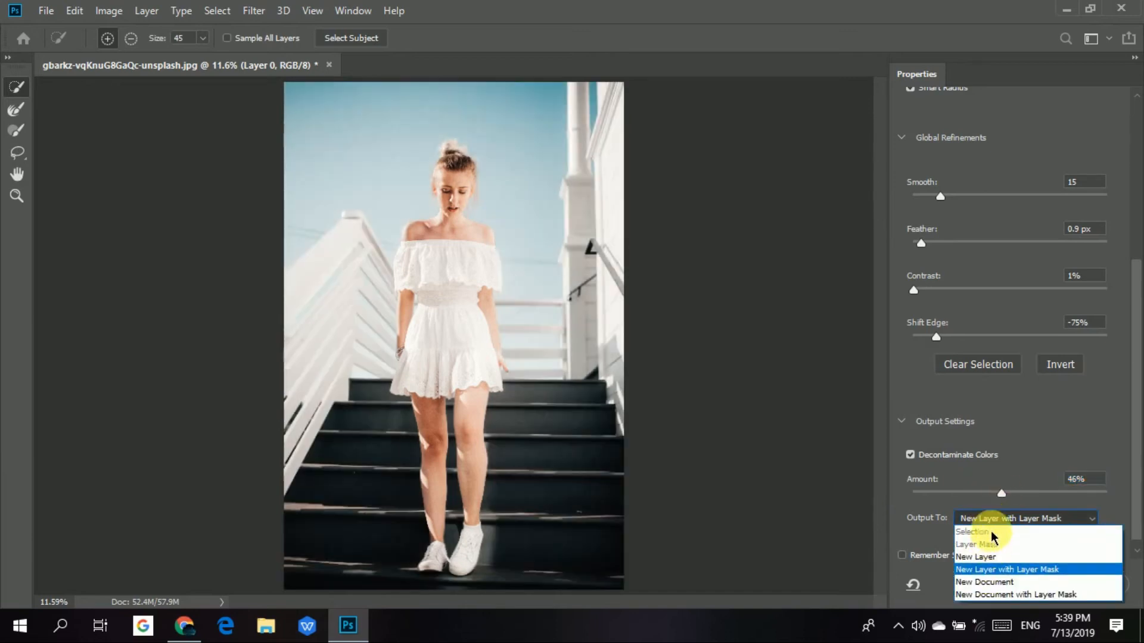
pyautogui.click(991, 494)
pyautogui.moveTo(991, 494); pyautogui.dragTo(1120, 491)
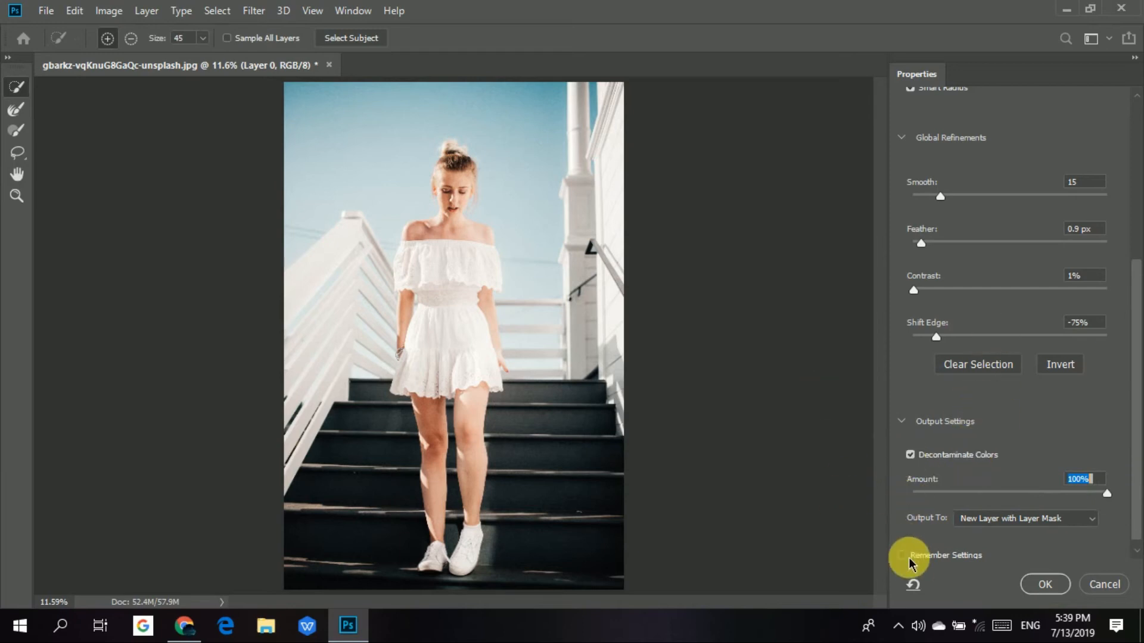
pyautogui.scroll(1, 900, 555)
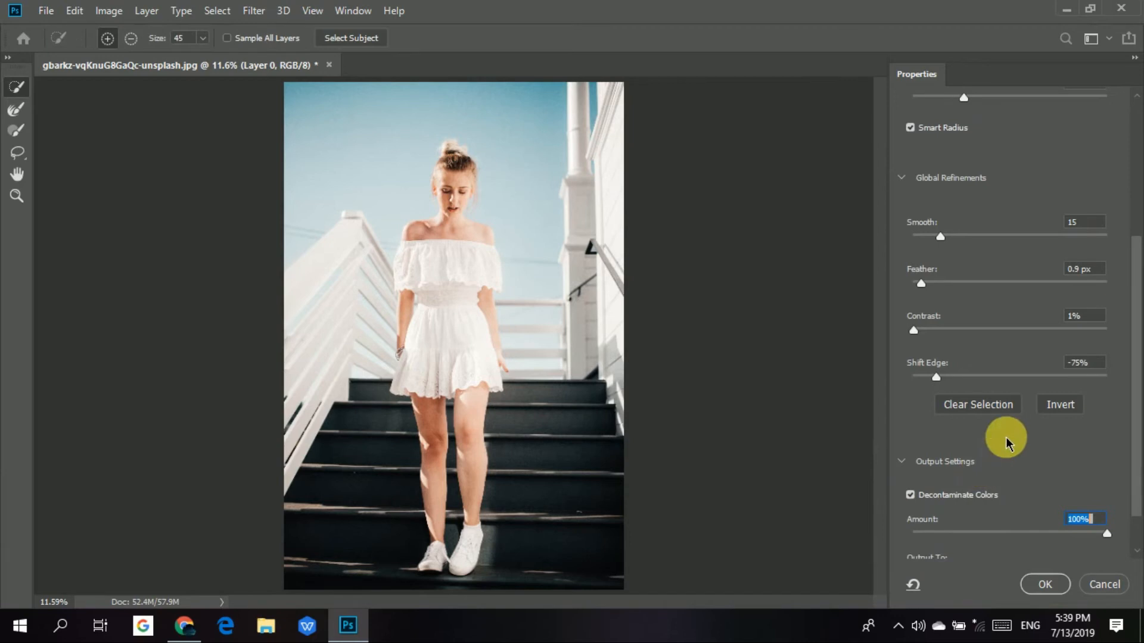
# Set the Decontaminate Colors amount to 95% and output the cut-out as a New Layer with Layer Mask.
pyautogui.scroll(-5, 1140, 398)
pyautogui.moveTo(1136, 473); pyautogui.dragTo(1134, 504)
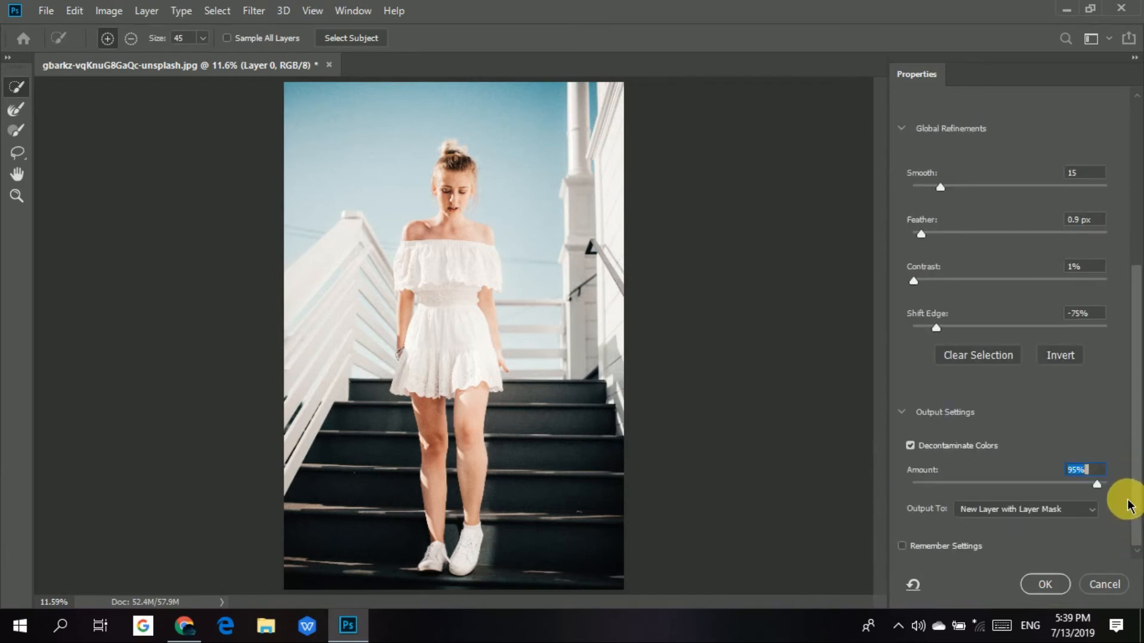
pyautogui.click(1048, 509)
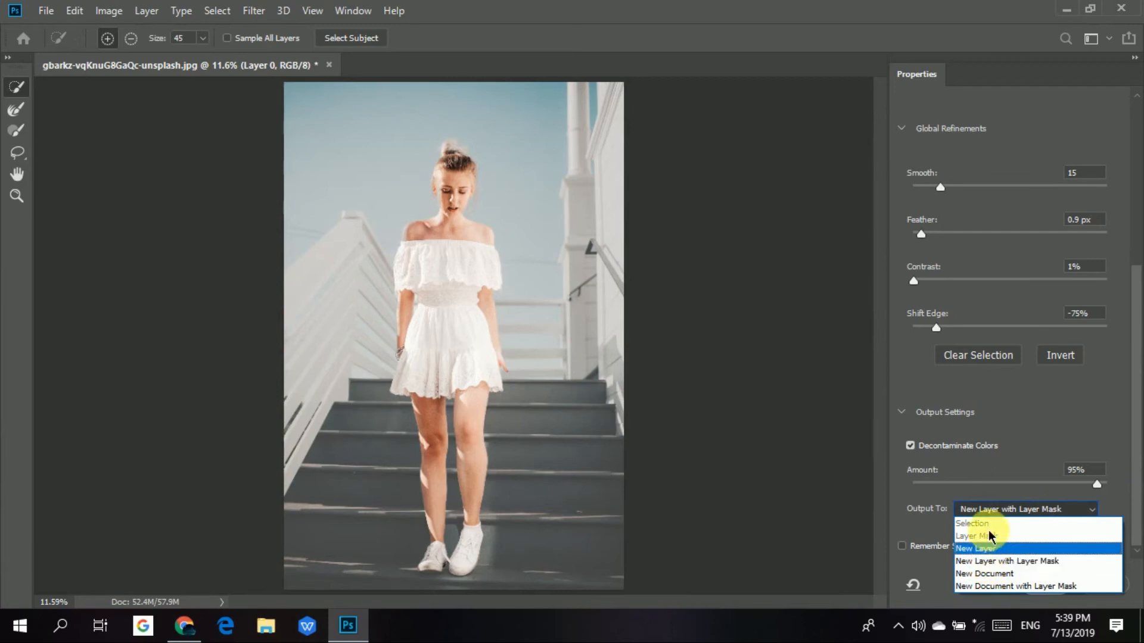
pyautogui.click(982, 562)
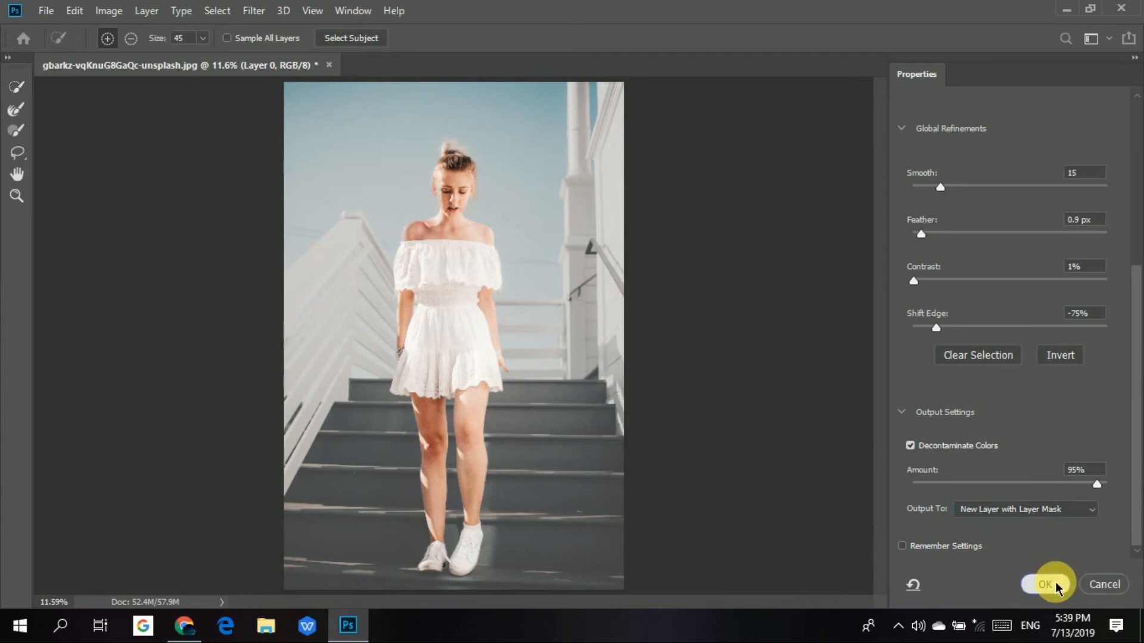
pyautogui.click(1056, 585)
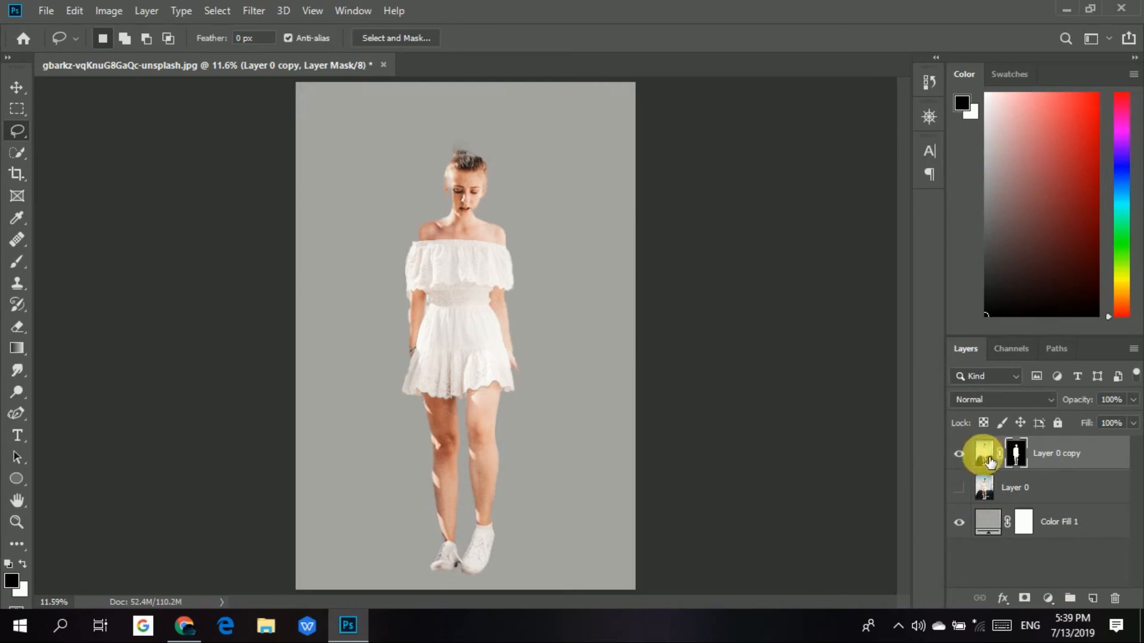
# Paint white with a size 70 brush on the Layer 0 copy mask to restore the edges around the woman's face and neck.
pyautogui.click(986, 463)
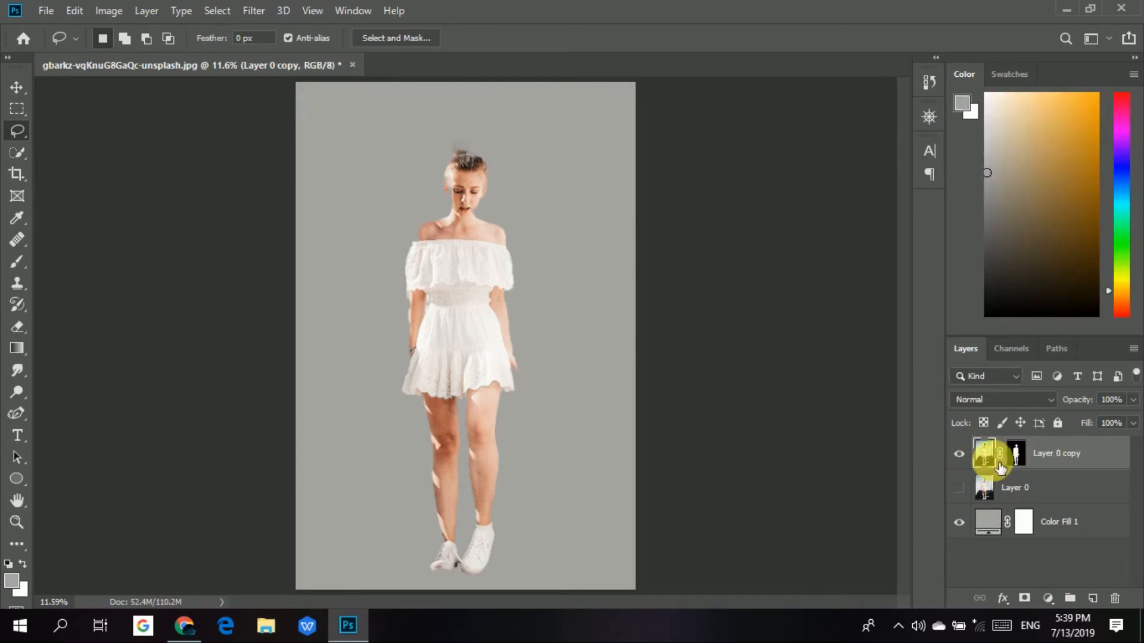
pyautogui.click(1015, 458)
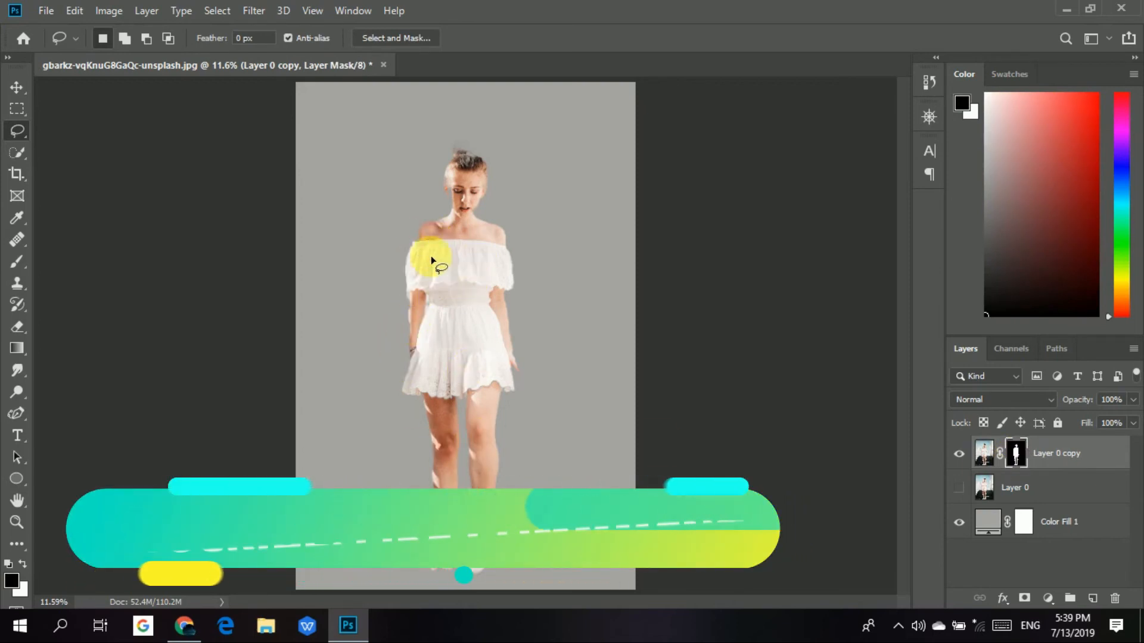
pyautogui.scroll(3, 447, 216)
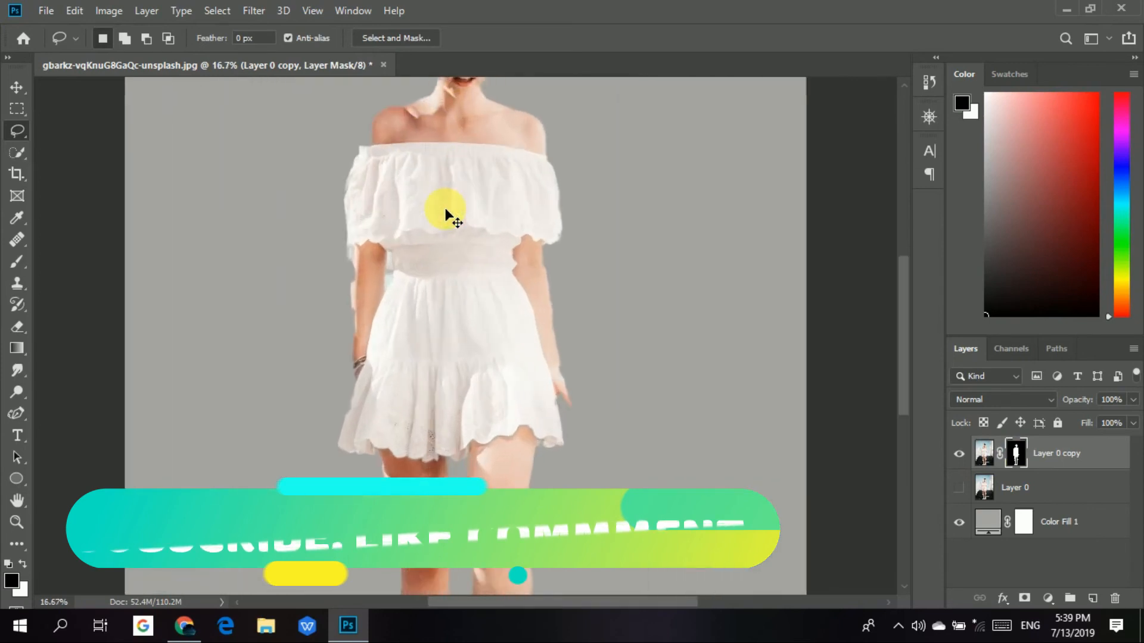
pyautogui.moveTo(446, 210); pyautogui.dragTo(487, 363)
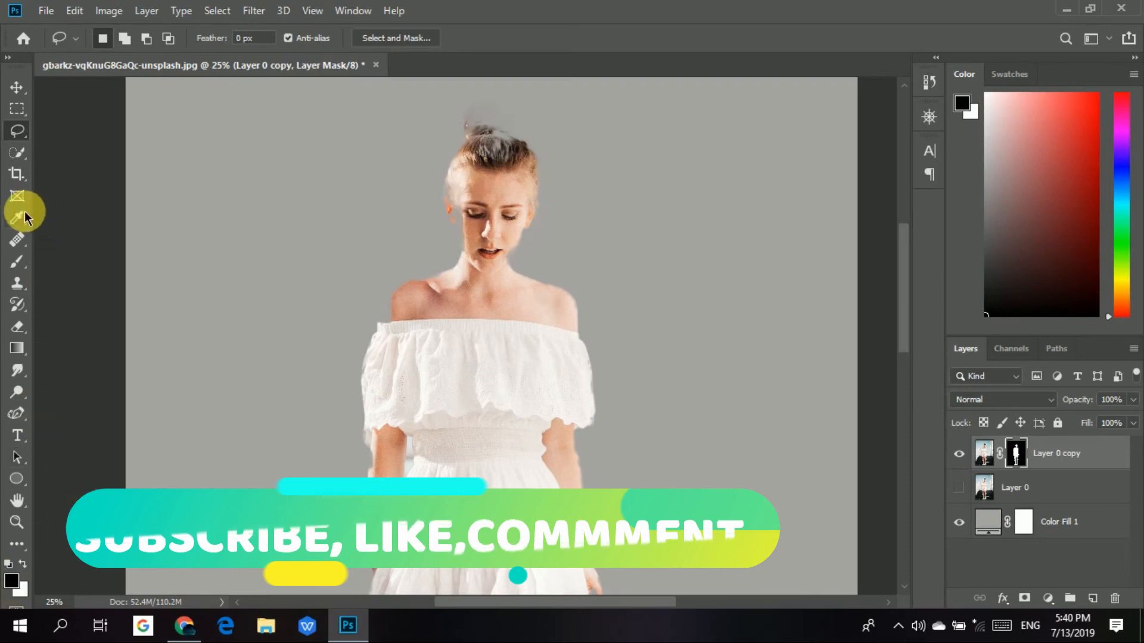
pyautogui.click(16, 261)
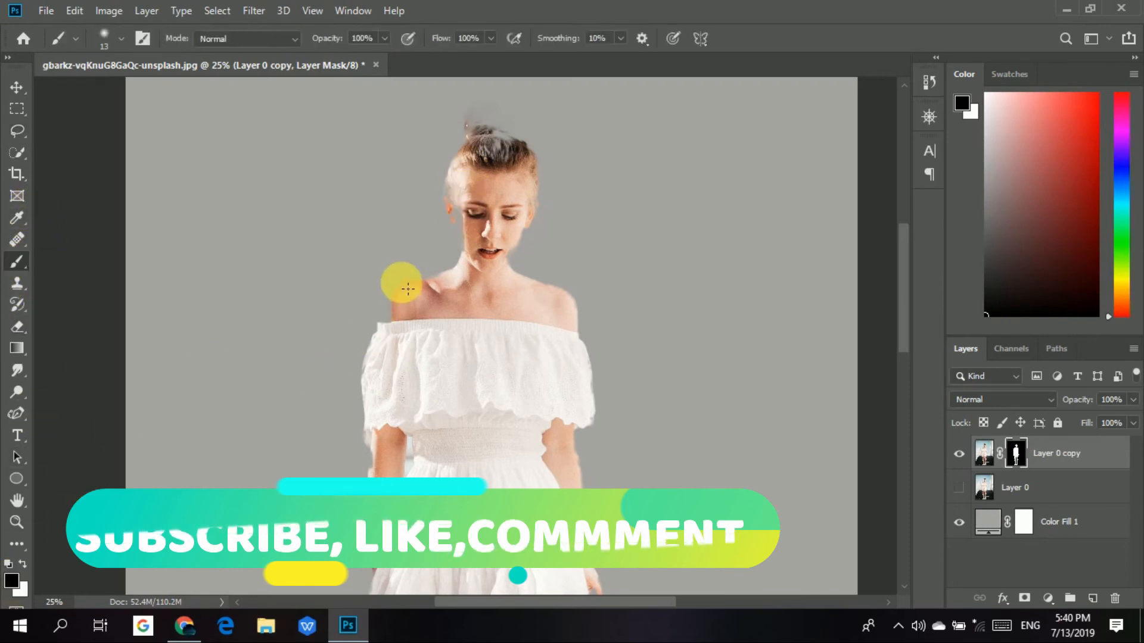
pyautogui.press(']')
pyautogui.press(']')
pyautogui.press(']')
pyautogui.press(']')
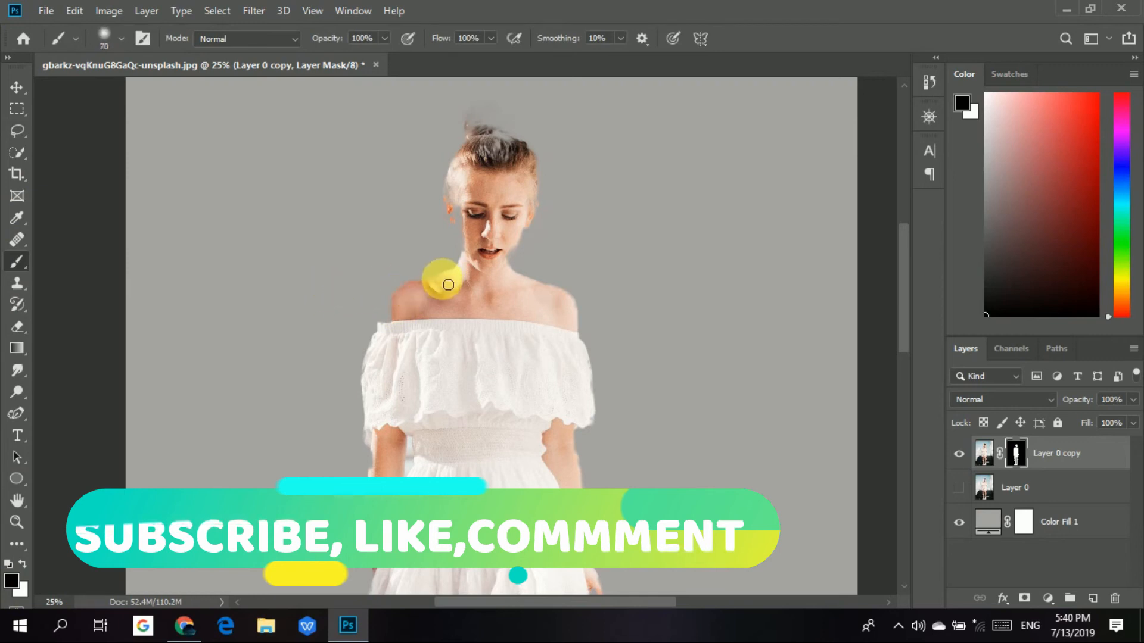
pyautogui.press(']')
pyautogui.press(']')
pyautogui.press('x')
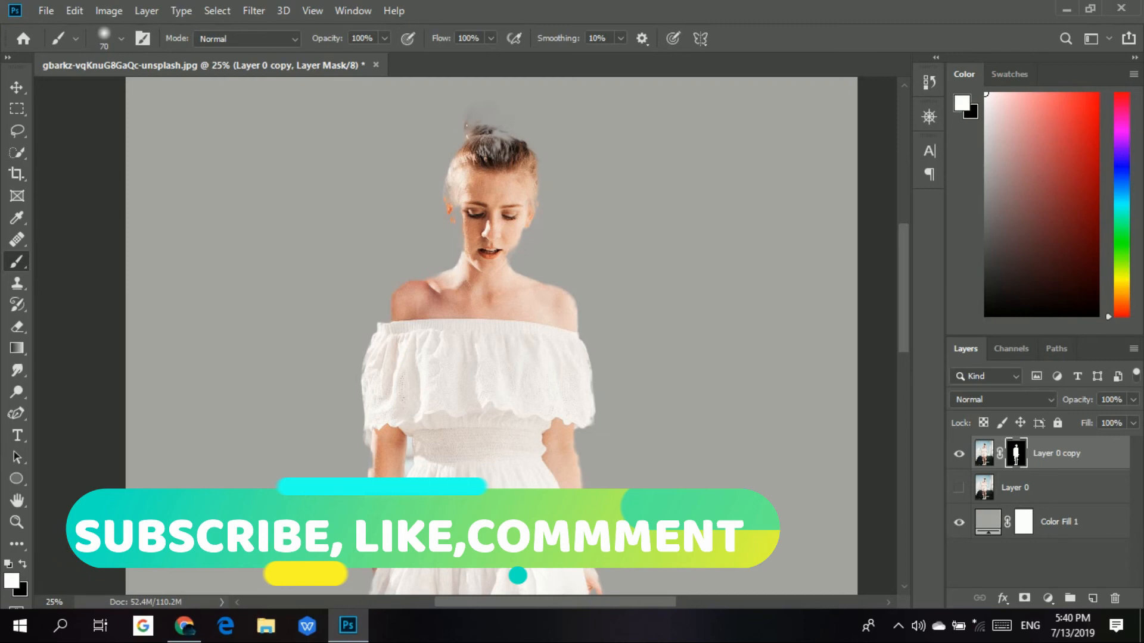
pyautogui.moveTo(483, 271)
pyautogui.mouseDown()
pyautogui.moveTo(462, 199)
pyautogui.moveTo(459, 250)
pyautogui.moveTo(473, 263)
pyautogui.moveTo(474, 201)
pyautogui.moveTo(464, 199)
pyautogui.moveTo(456, 232)
pyautogui.moveTo(467, 224)
pyautogui.moveTo(470, 237)
pyautogui.moveTo(454, 191)
pyautogui.moveTo(455, 256)
pyautogui.moveTo(468, 265)
pyautogui.moveTo(455, 235)
pyautogui.moveTo(532, 260)
pyautogui.mouseUp()
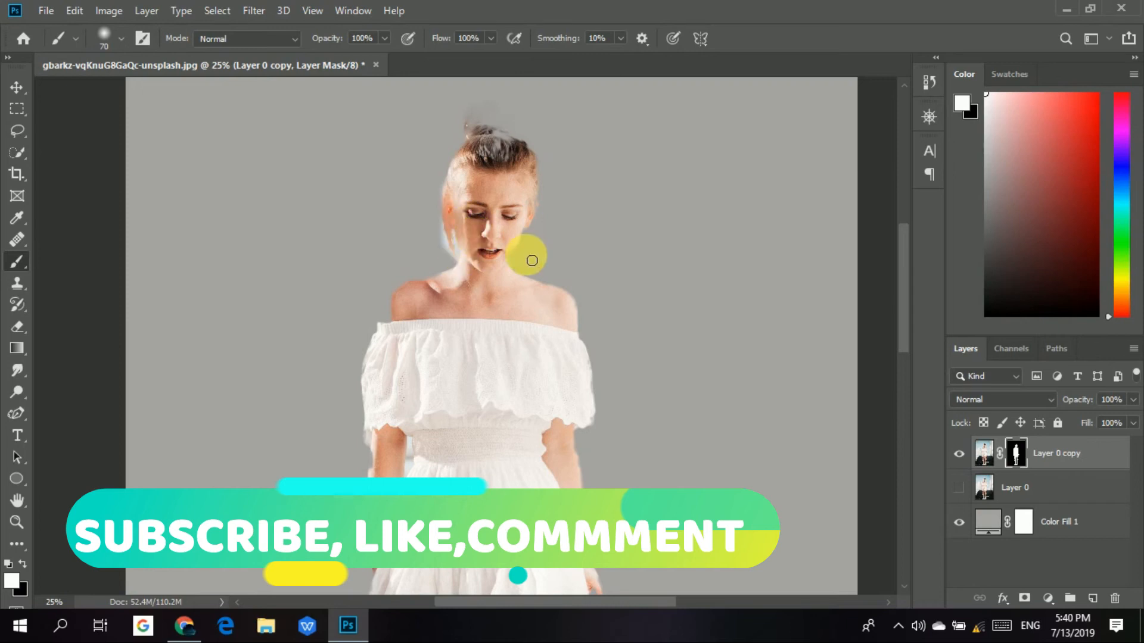